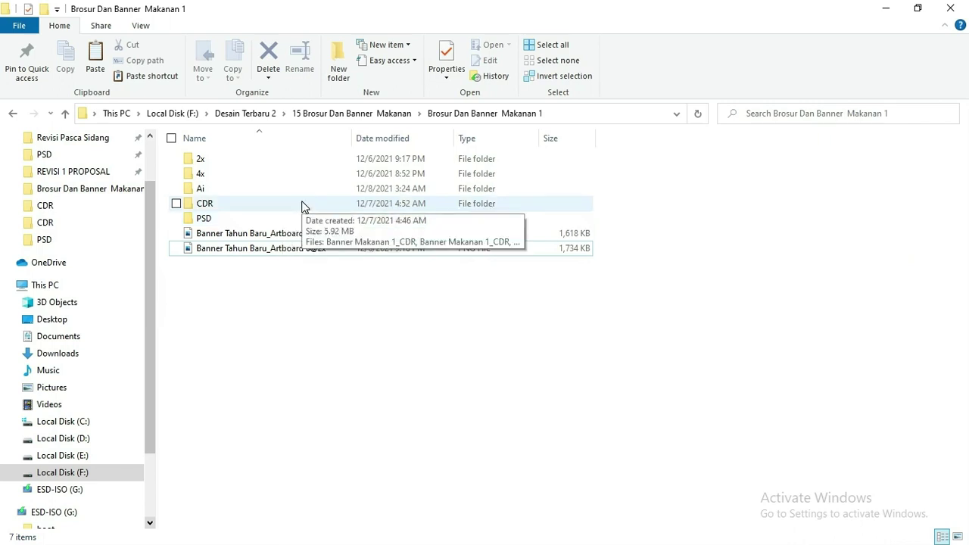
Step: Open all four Brosur Makanan .psd files from the PSD folder in Photoshop
click(224, 207)
click(199, 219)
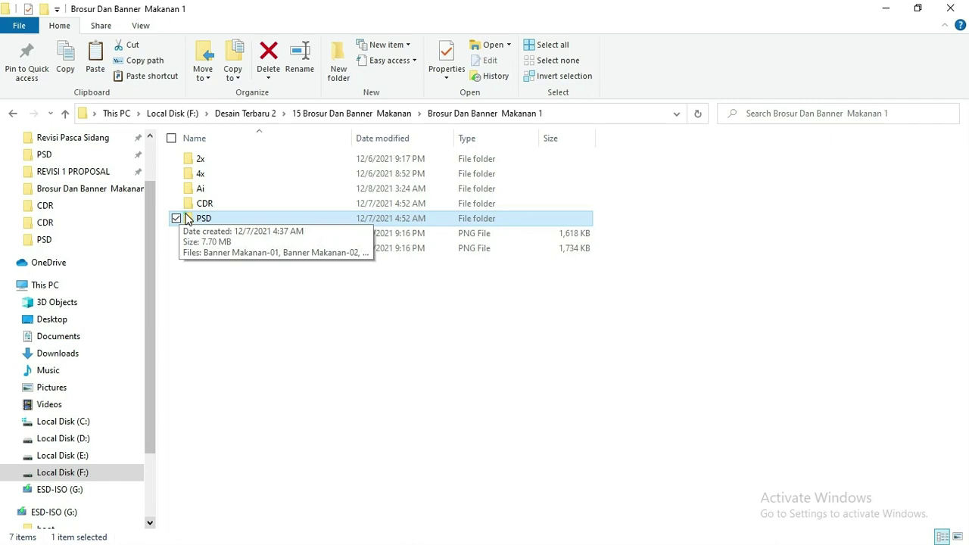
double_click(188, 219)
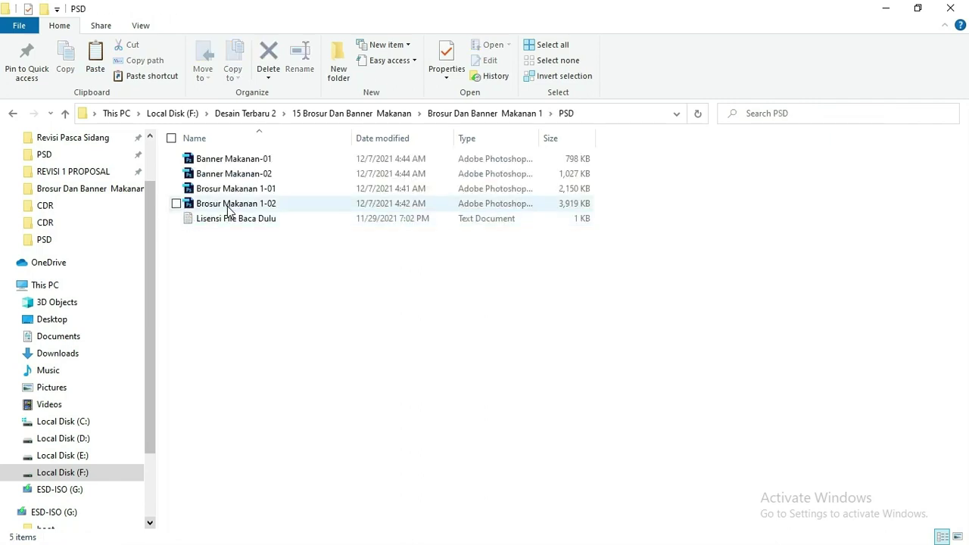
click(229, 206)
shift+click(235, 160)
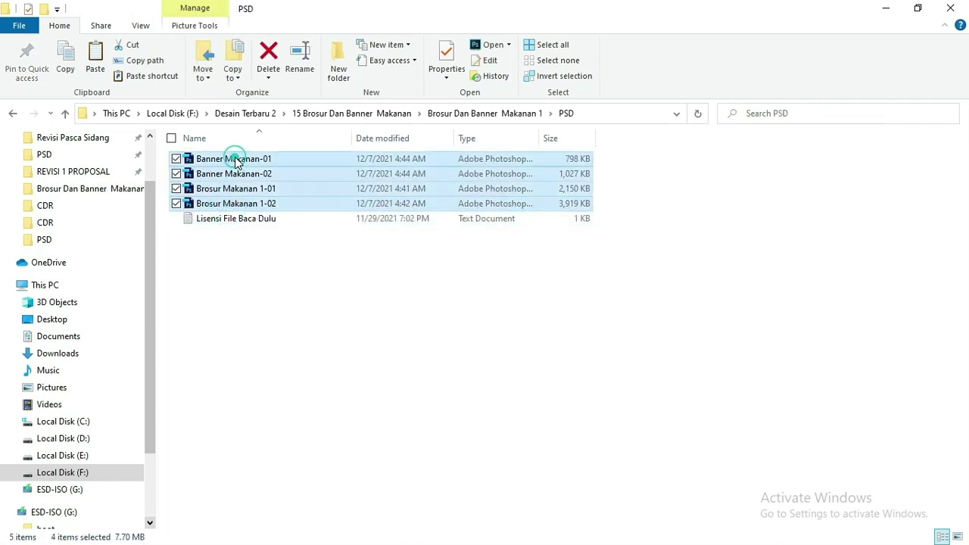
right_click(233, 171)
click(265, 183)
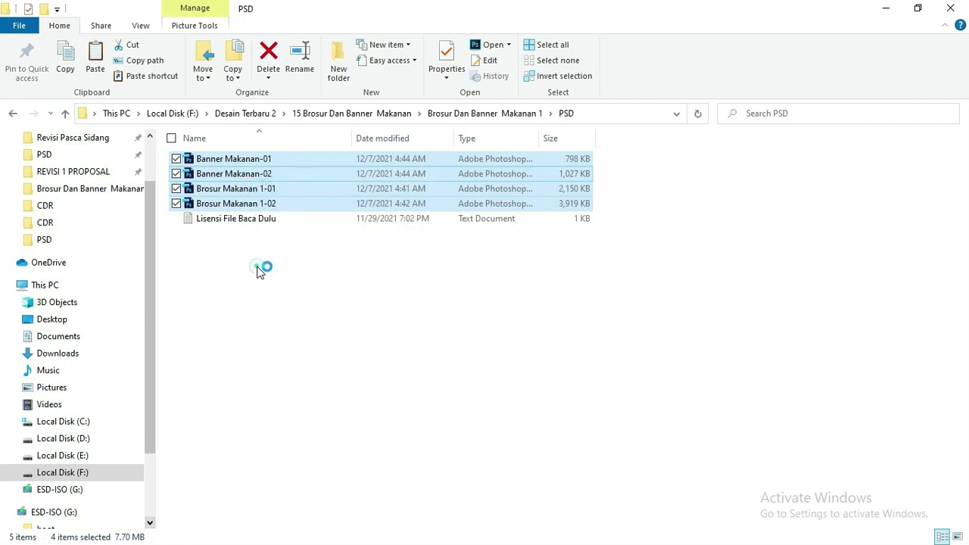
Step: Open Banner Makanan 1_CDR and Brosur Makanan 1_CDR in CorelDRAW and view the brochure
click(257, 271)
key(alt+Up)
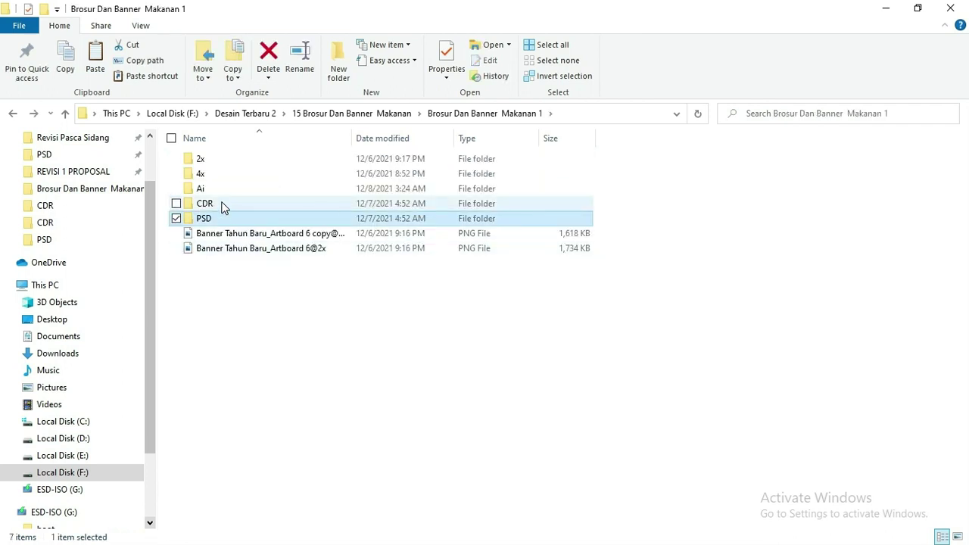
double_click(223, 205)
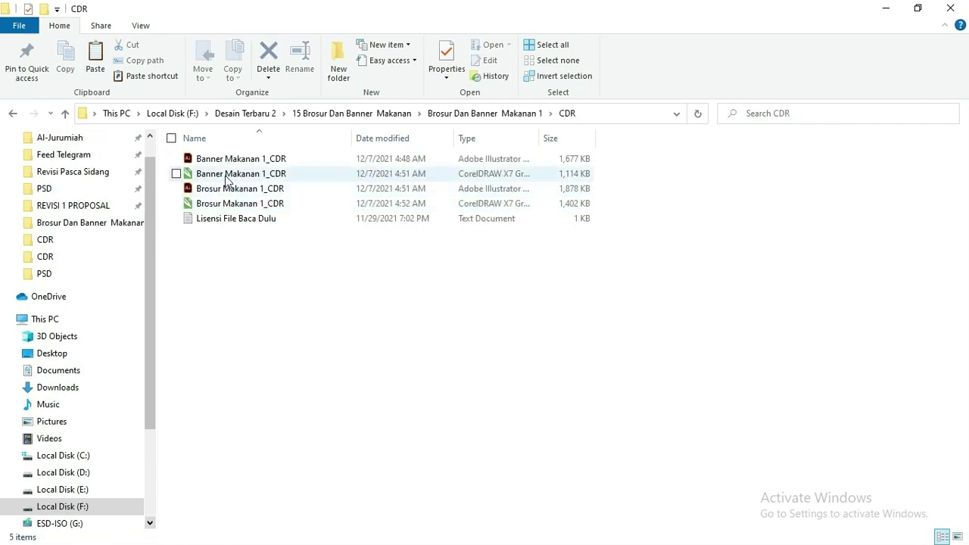
click(226, 175)
ctrl+click(231, 203)
right_click(231, 204)
click(250, 210)
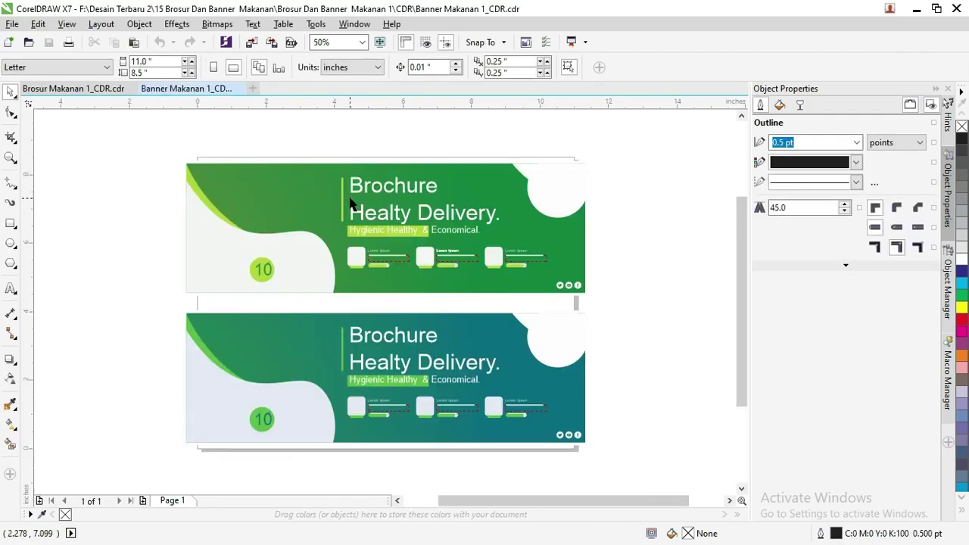
click(95, 88)
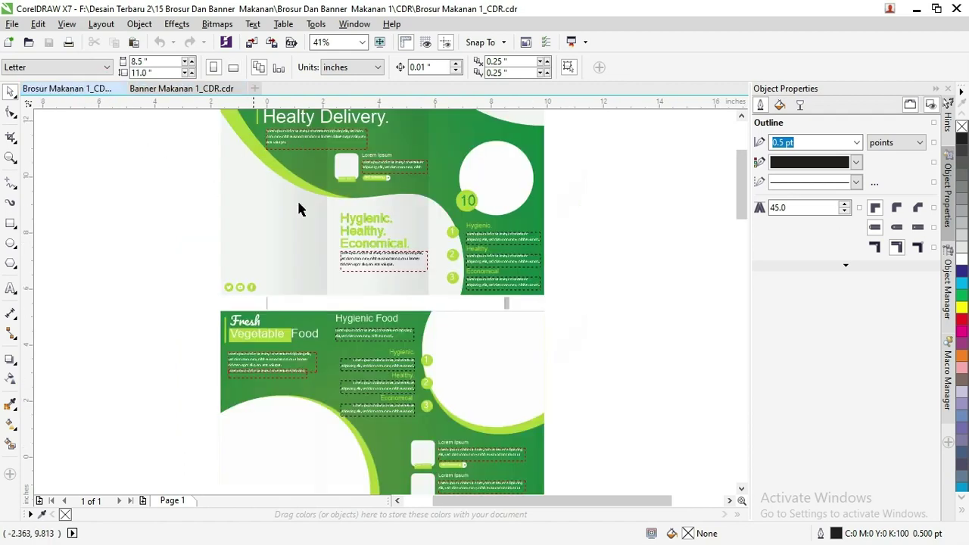
drag(743, 200, 738, 230)
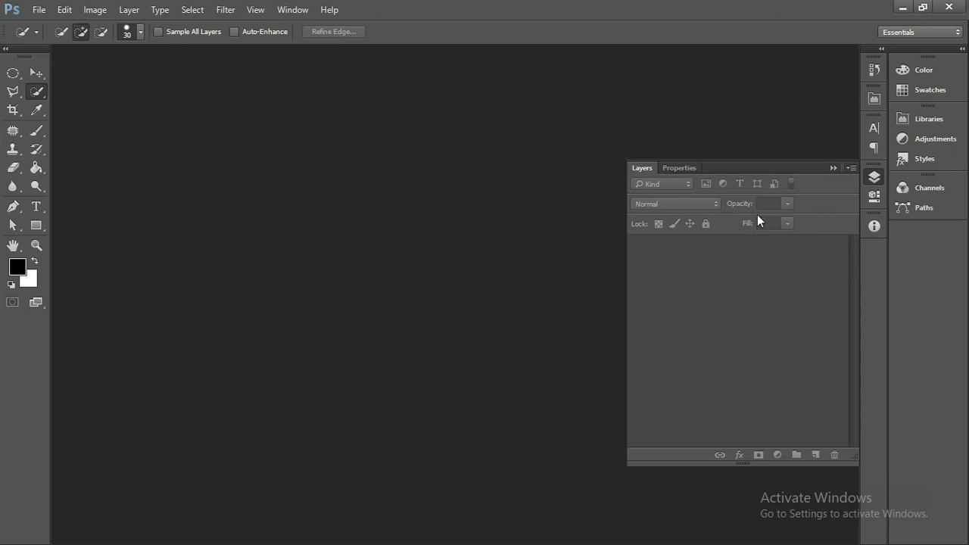
Step: Collapse the Layers panel, show Brosur Makanan 1-01.psd, then switch to CorelDRAW X7
click(833, 168)
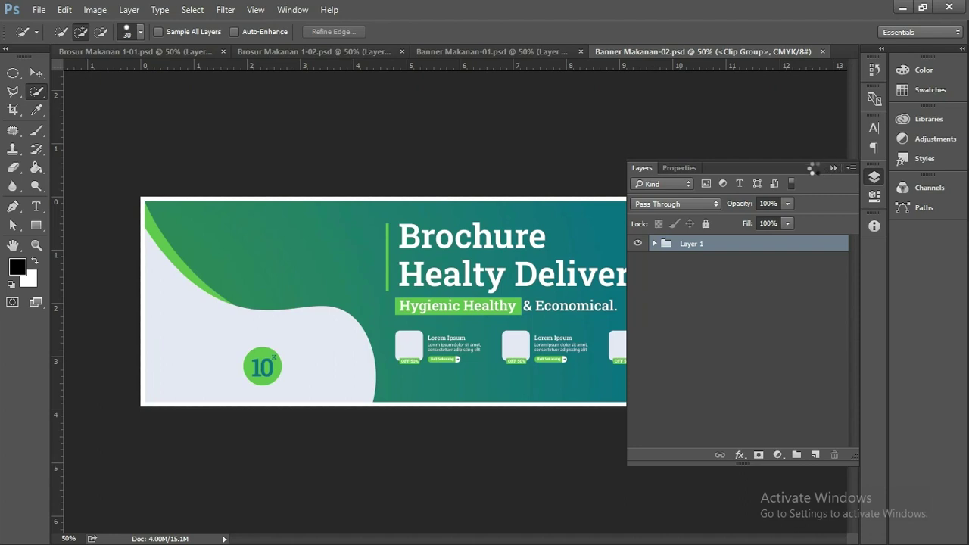
click(837, 168)
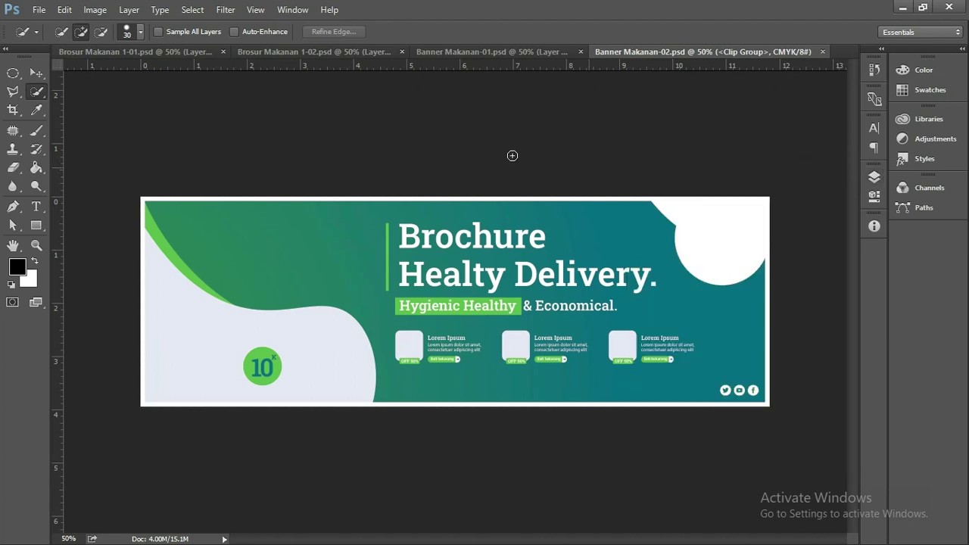
click(110, 50)
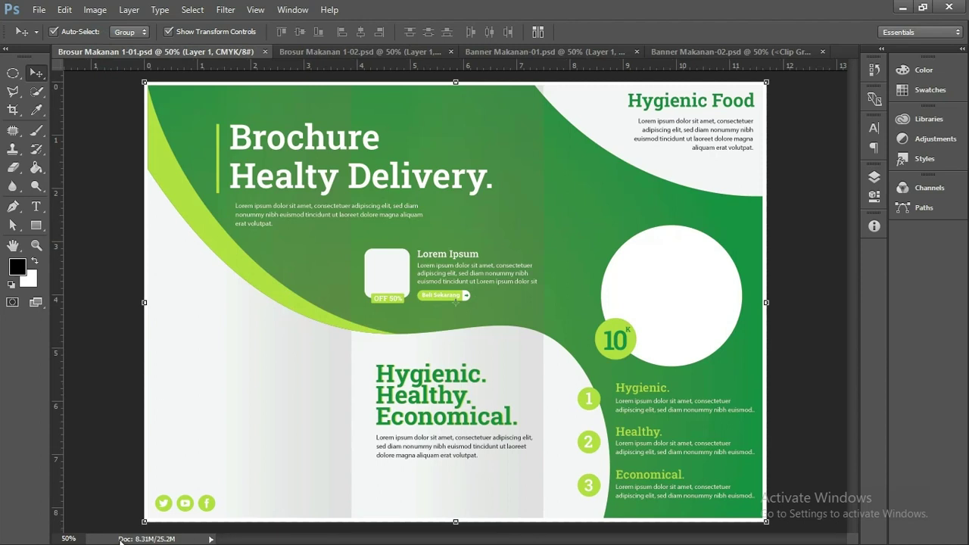
key(alt+Tab)
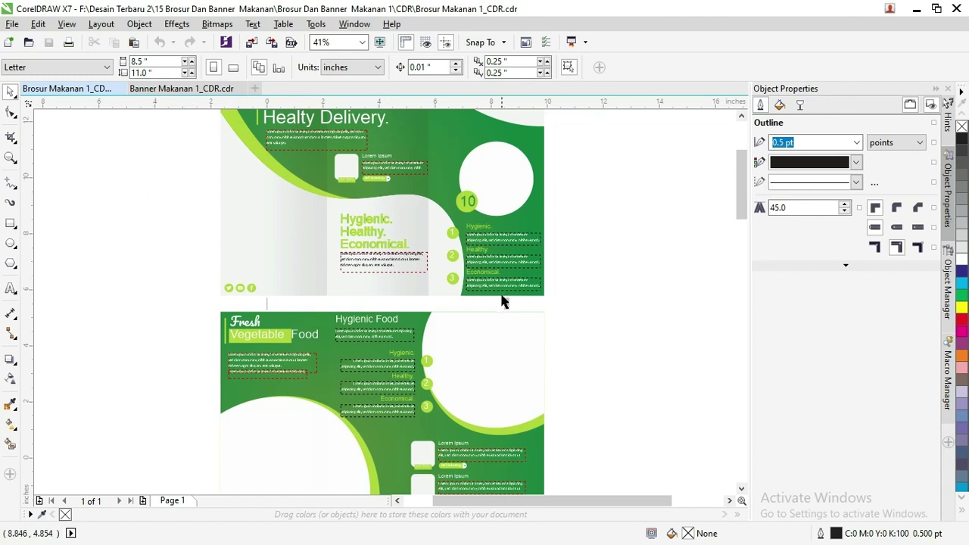
Step: Glance at the CorelDRAW brochure page, then return to Brosur Makanan 1-01.psd in Photoshop
drag(737, 212, 736, 216)
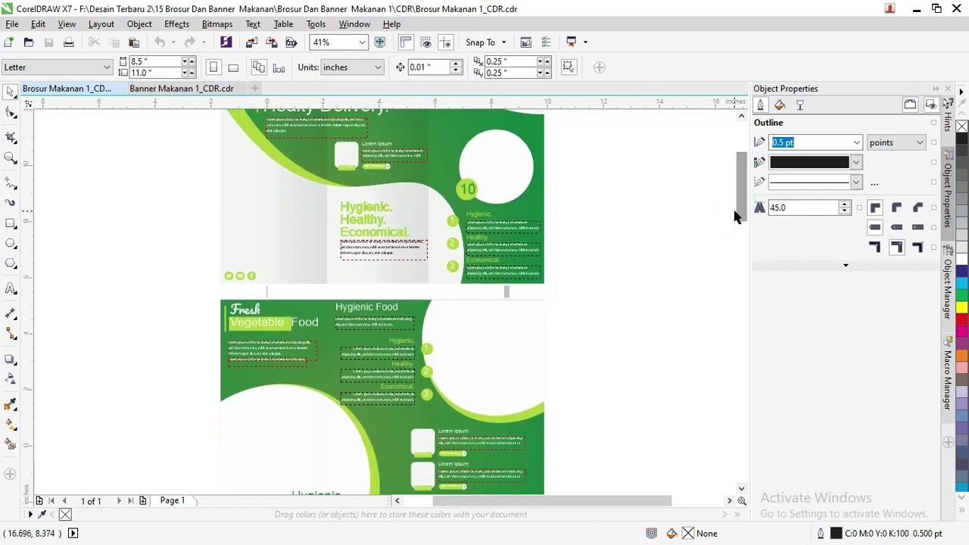
key(alt+Tab)
key(Tab)
key(Tab)
key(Tab)
key(Tab)
key(Tab)
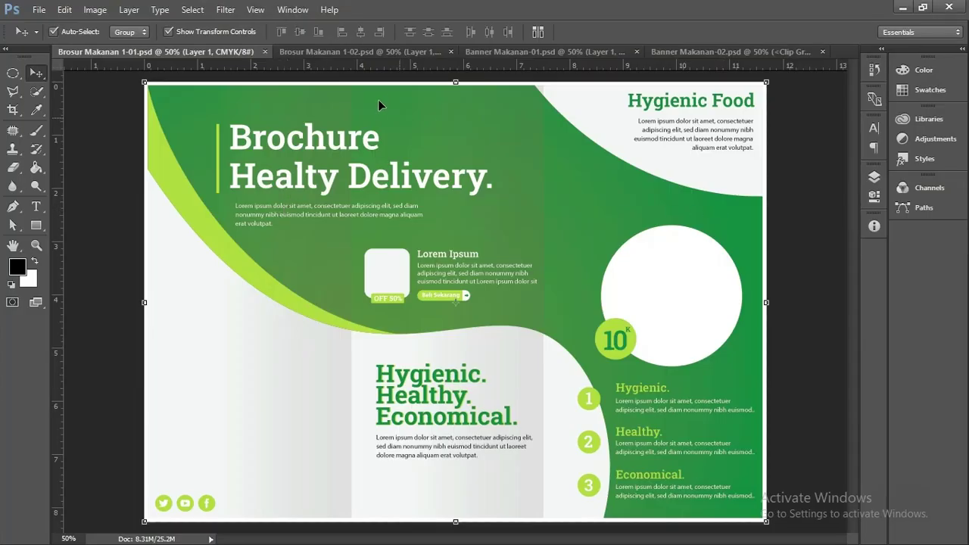
click(373, 53)
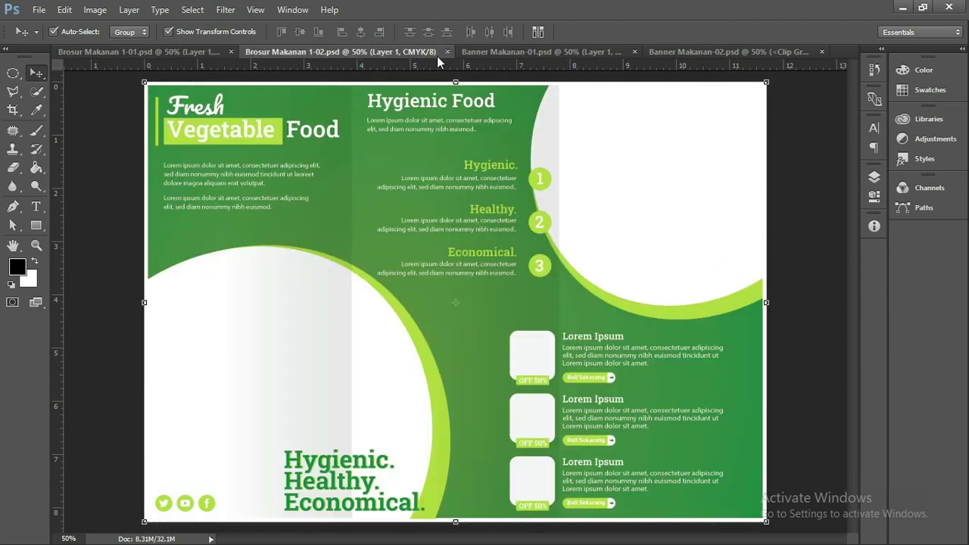
click(483, 61)
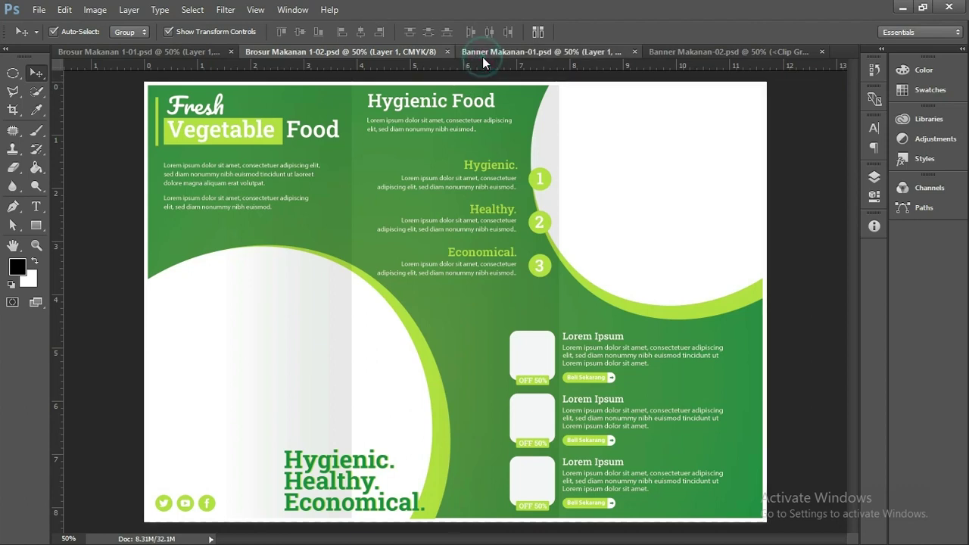
click(687, 55)
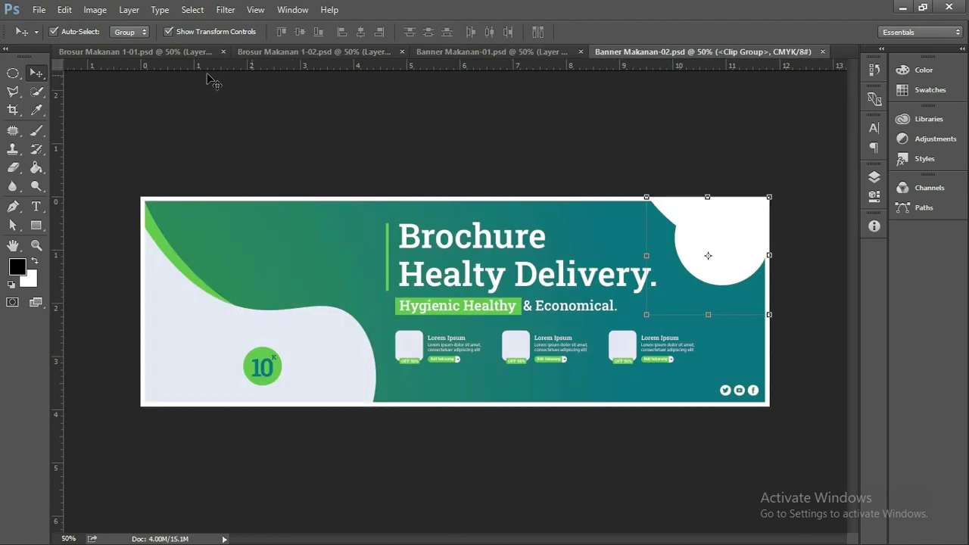
click(143, 53)
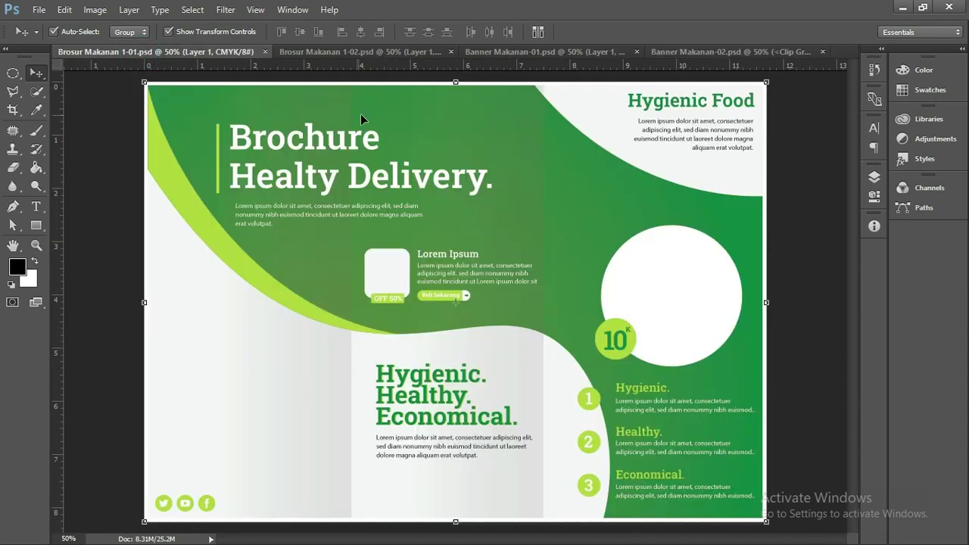
click(807, 184)
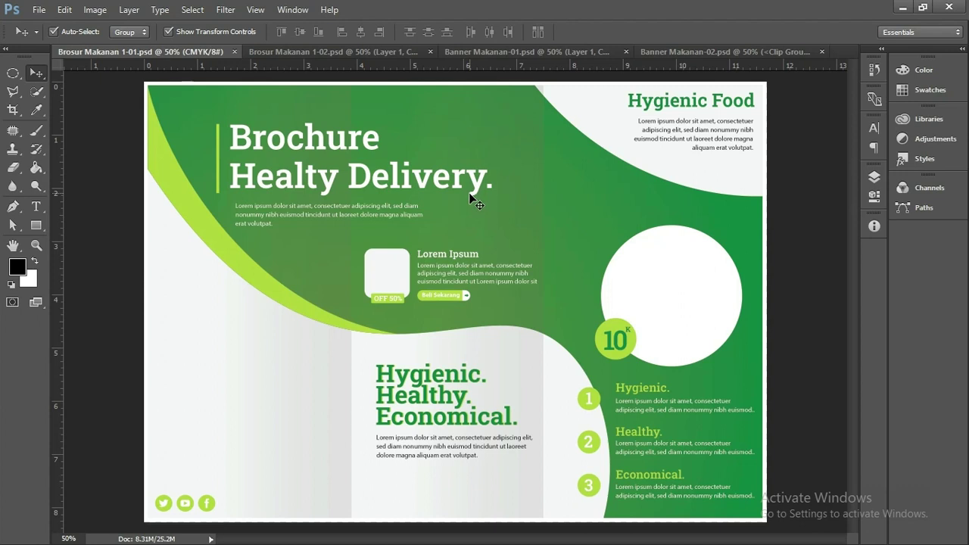
click(347, 191)
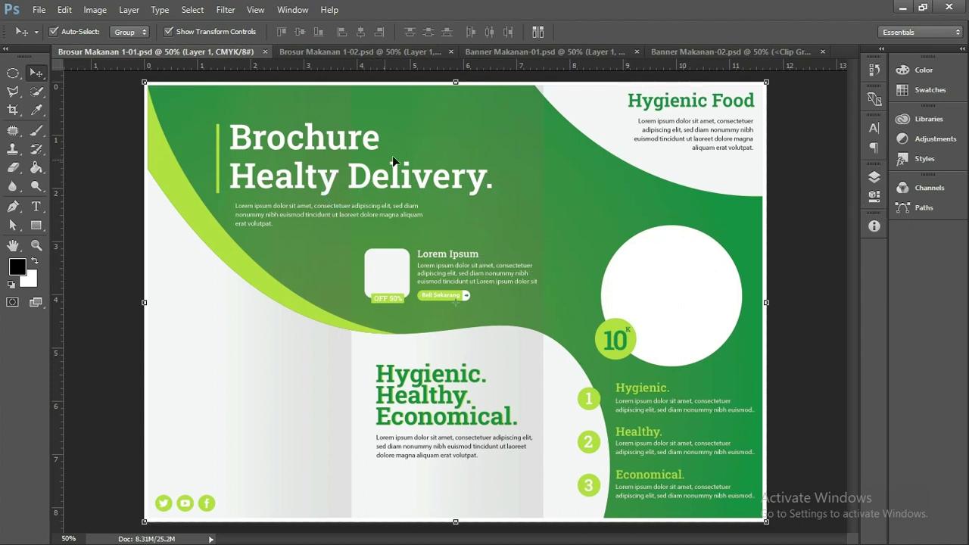
scroll(344, 182, up, 1)
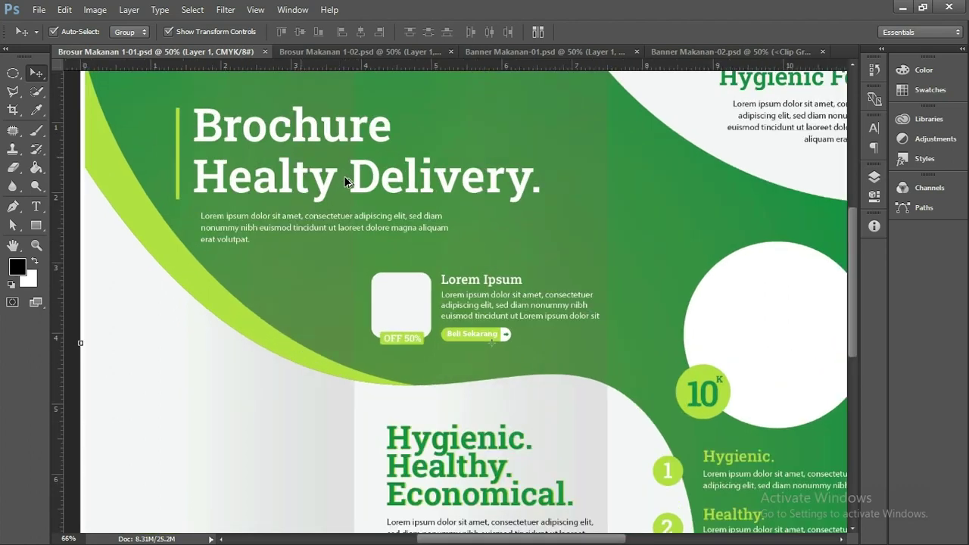
scroll(347, 180, up, 1)
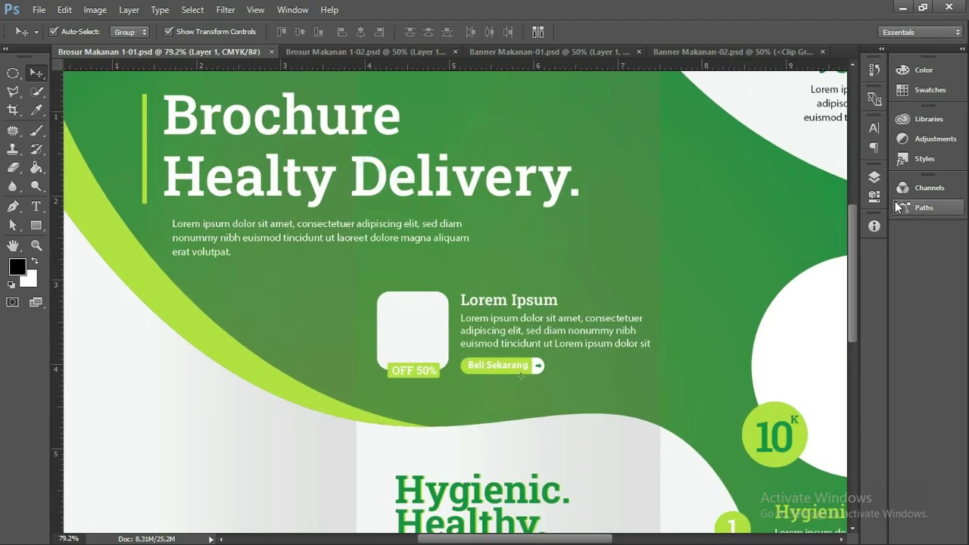
Step: Ungroup Layer 1 into separate layers and fit the whole document in the window
click(875, 177)
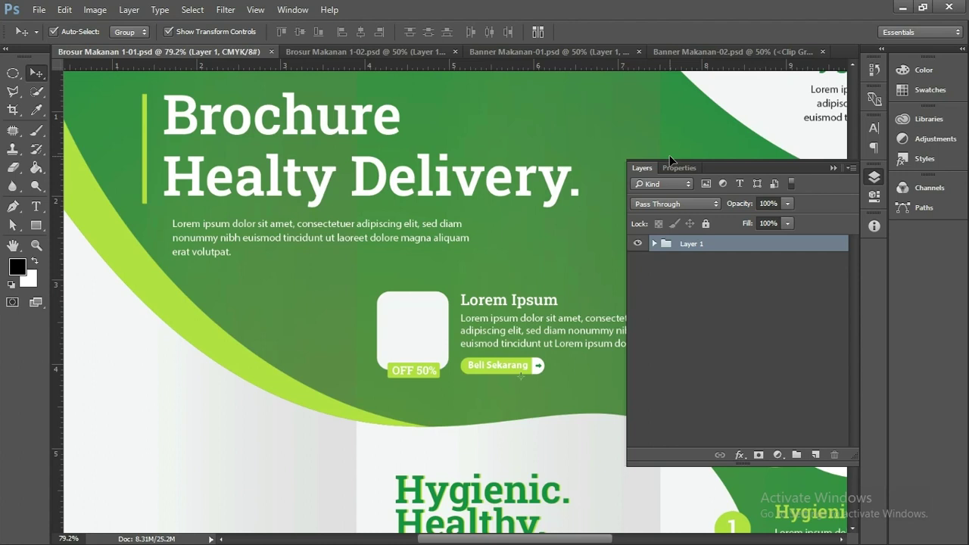
right_click(686, 247)
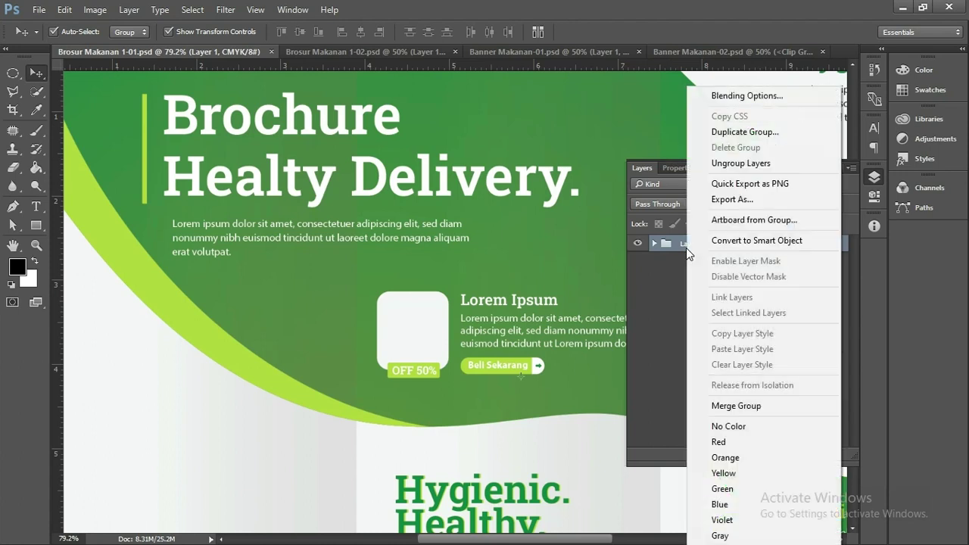
click(744, 163)
click(741, 278)
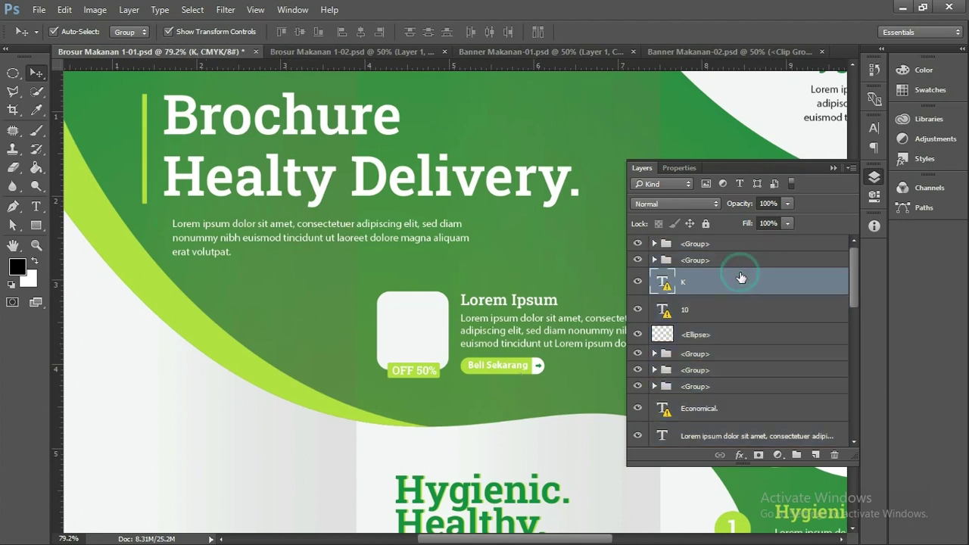
scroll(745, 308, down, 1)
scroll(744, 308, down, 3)
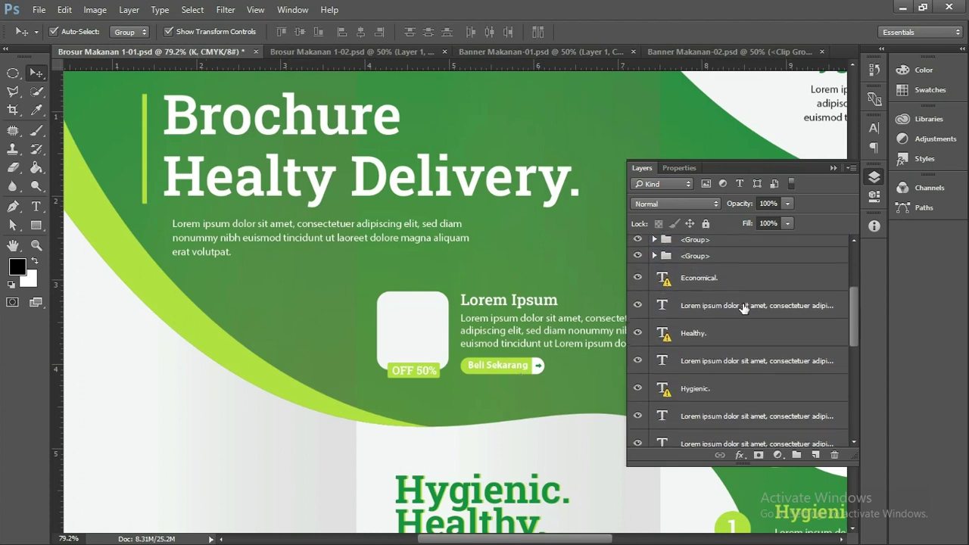
scroll(746, 310, down, 1)
scroll(537, 290, down, 1)
key(ctrl+0)
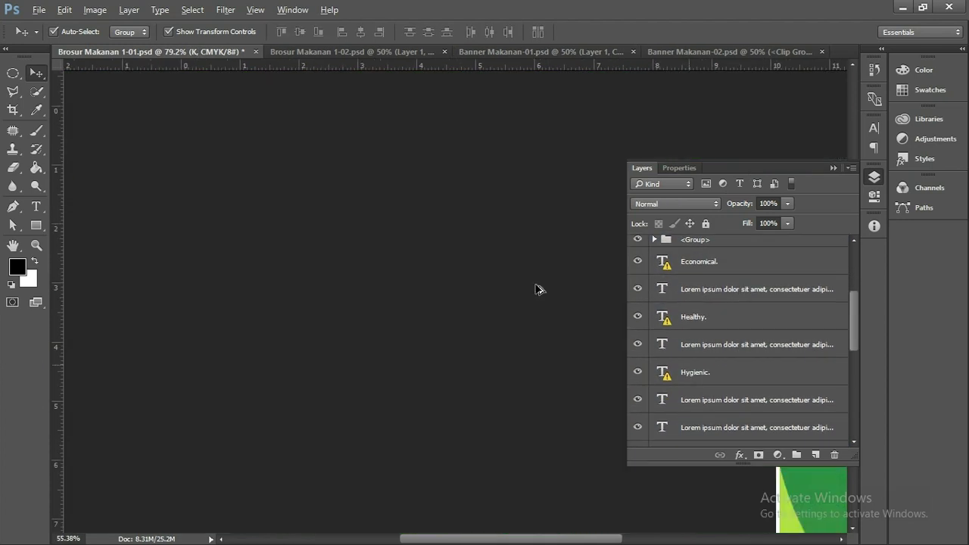
Step: Try editing the Lorem ipsum paragraph, then open the Healthy. heading for text editing
double_click(664, 289)
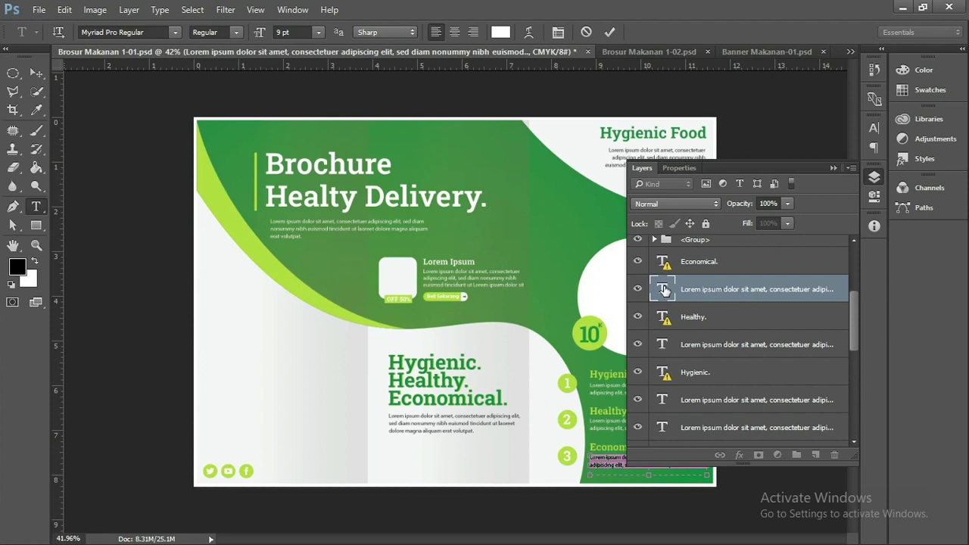
click(833, 168)
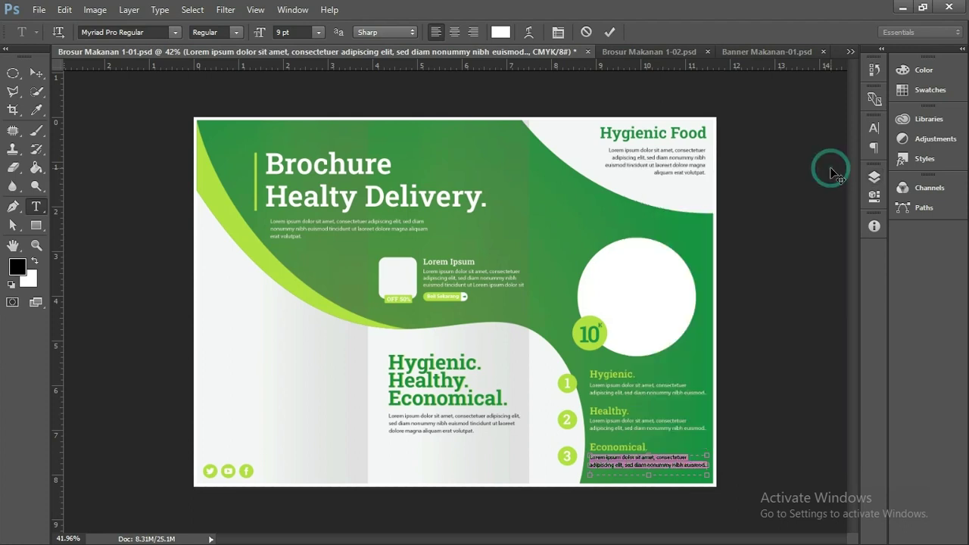
click(875, 176)
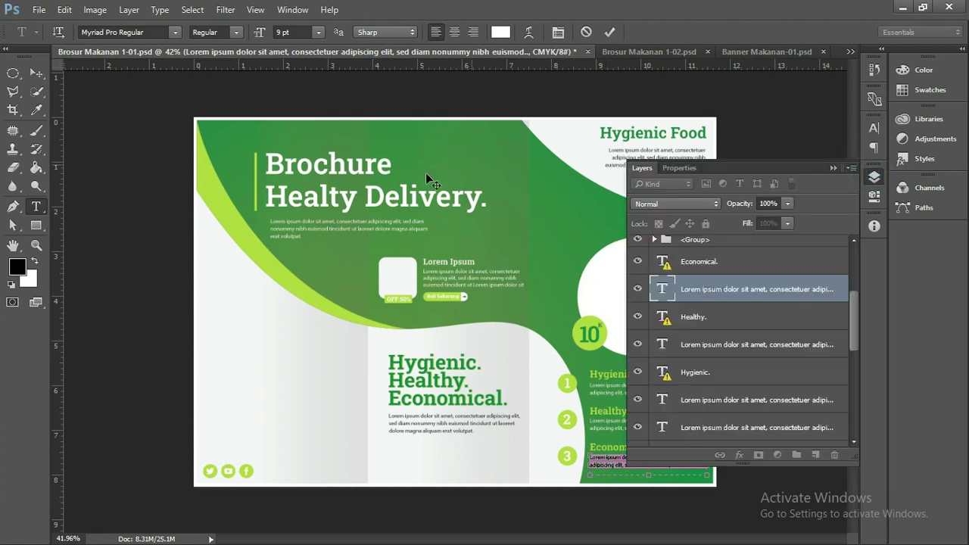
double_click(664, 318)
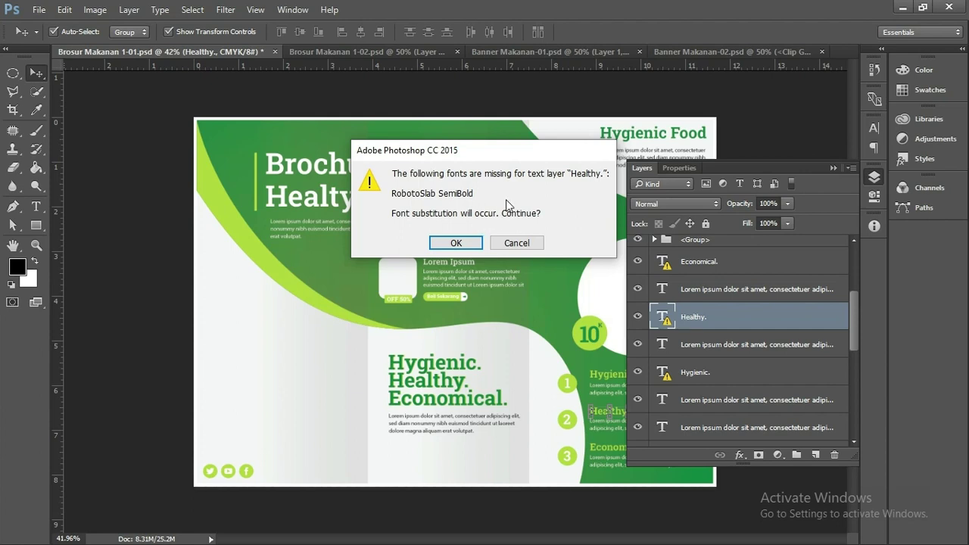
Step: Accept font substitution and set the Healthy. heading to Roboto Slab Regular
mouse_move(504, 159)
mouse_down()
mouse_move(399, 307)
mouse_move(416, 323)
mouse_up()
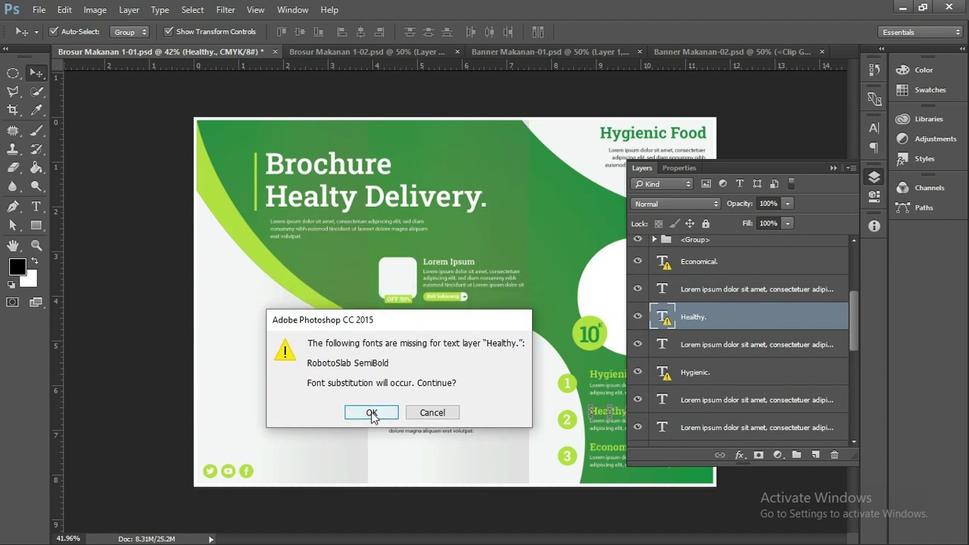
click(372, 413)
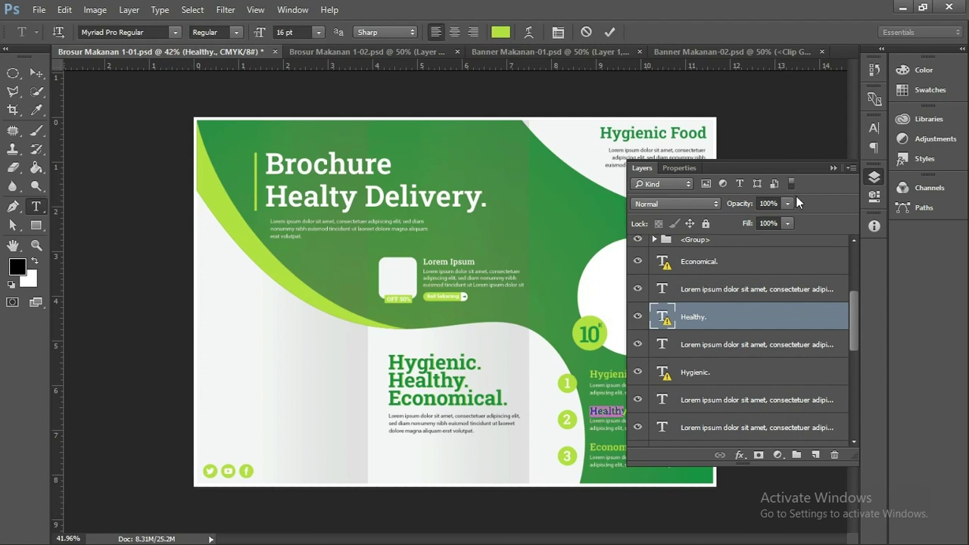
click(834, 168)
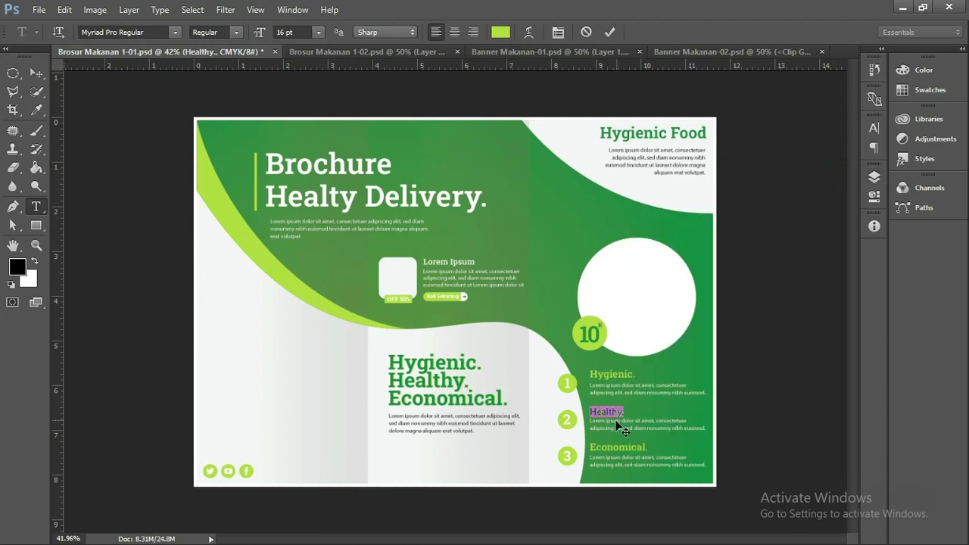
scroll(617, 419, up, 3)
scroll(621, 418, up, 3)
scroll(627, 417, up, 2)
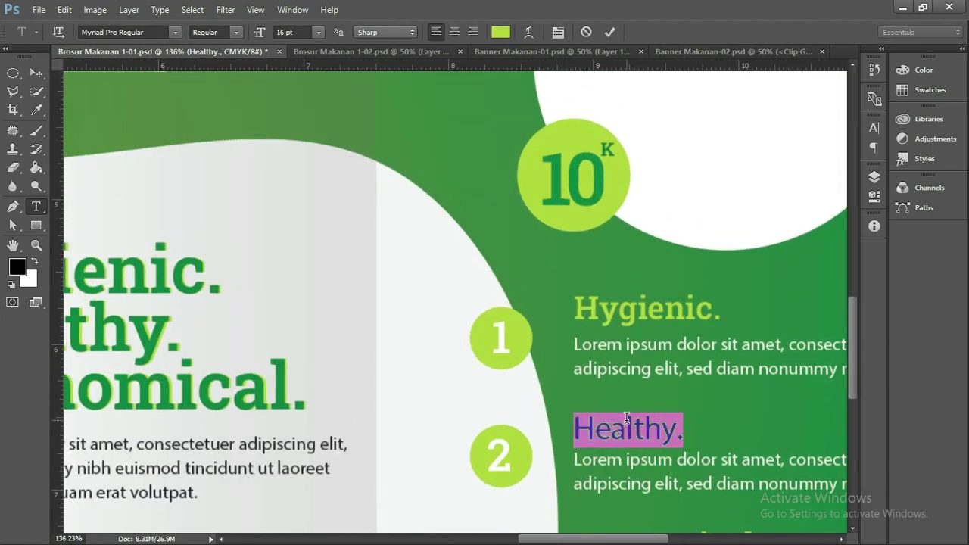
scroll(627, 418, up, 1)
click(149, 34)
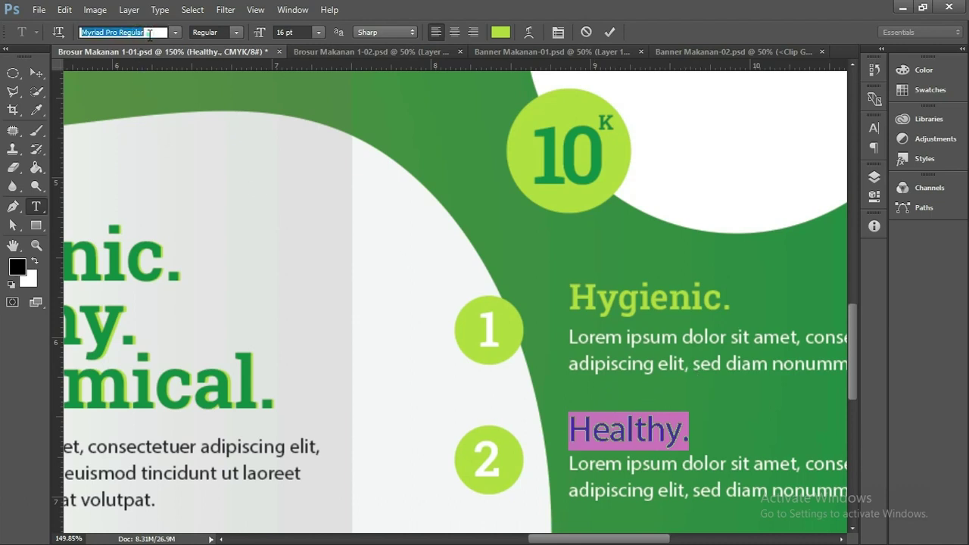
text(r)
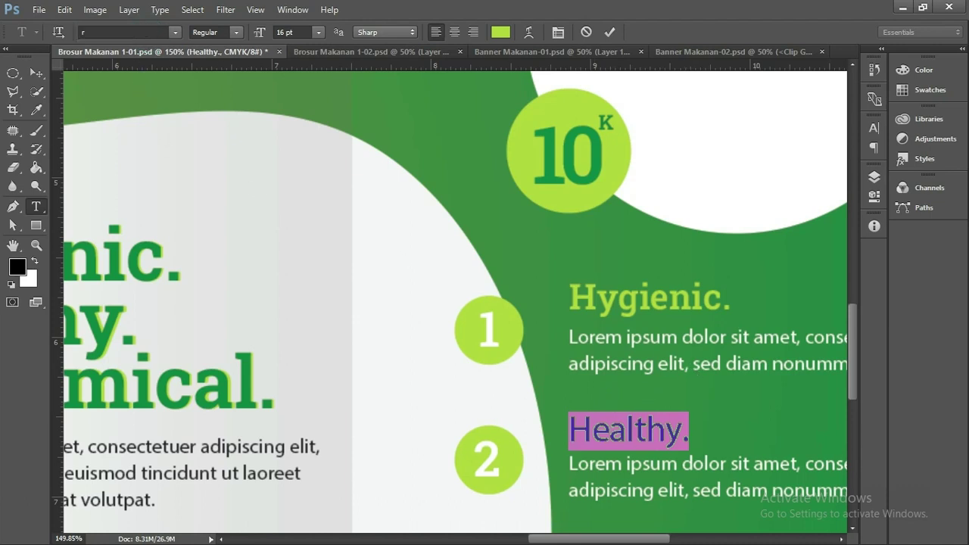
text(o)
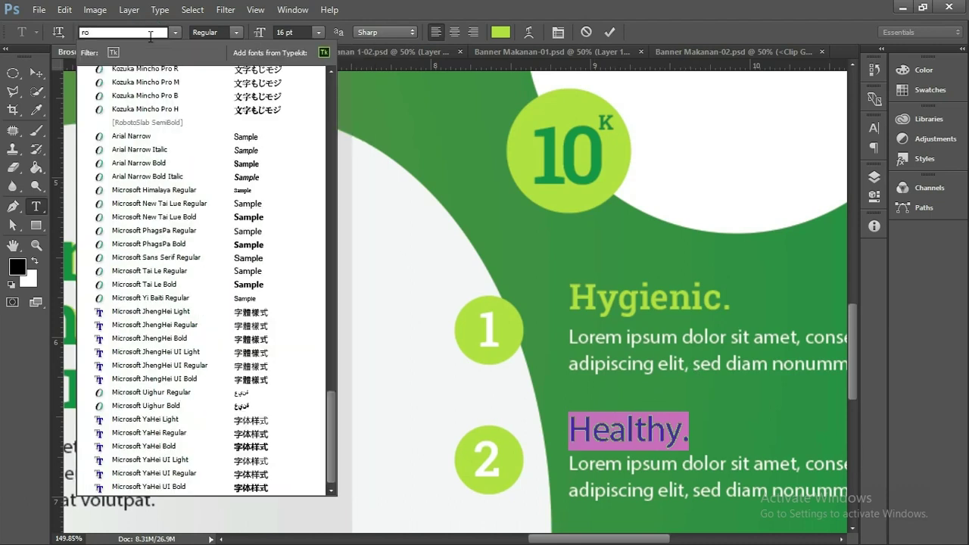
text(bo)
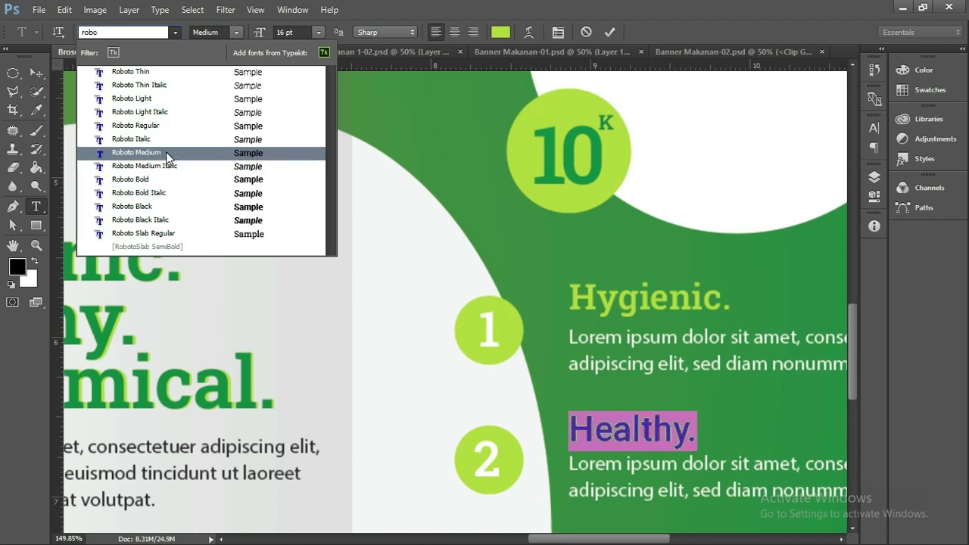
click(165, 239)
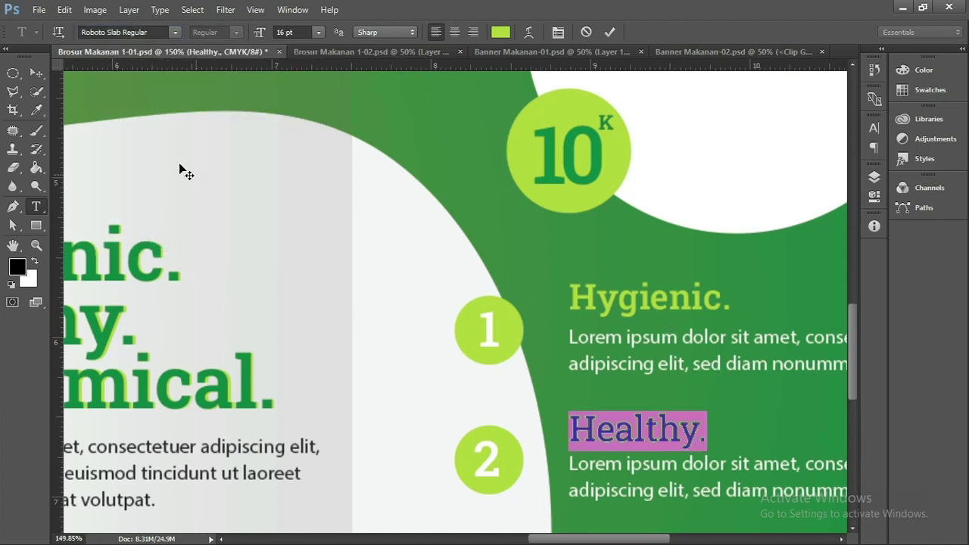
Step: Commit the Roboto Slab font change and select the Hygienic. heading, zooming to inspect it
click(36, 72)
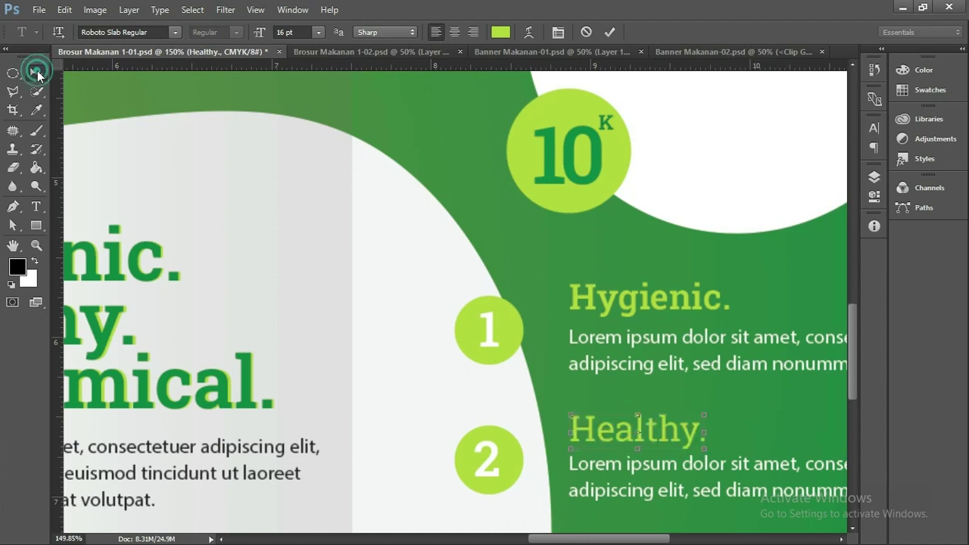
click(697, 308)
scroll(636, 301, down, 2)
scroll(636, 301, down, 3)
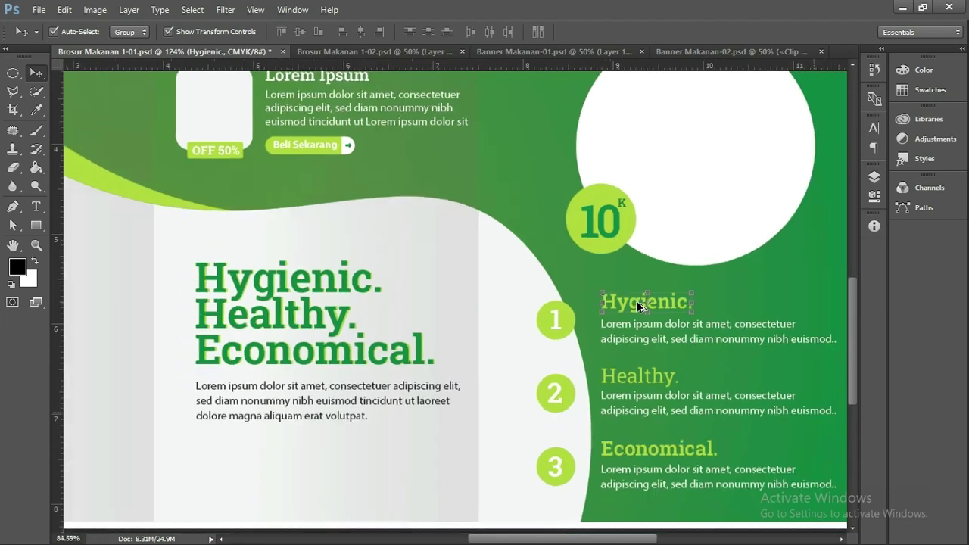
scroll(636, 301, down, 1)
scroll(636, 301, down, 1)
scroll(636, 301, down, 1)
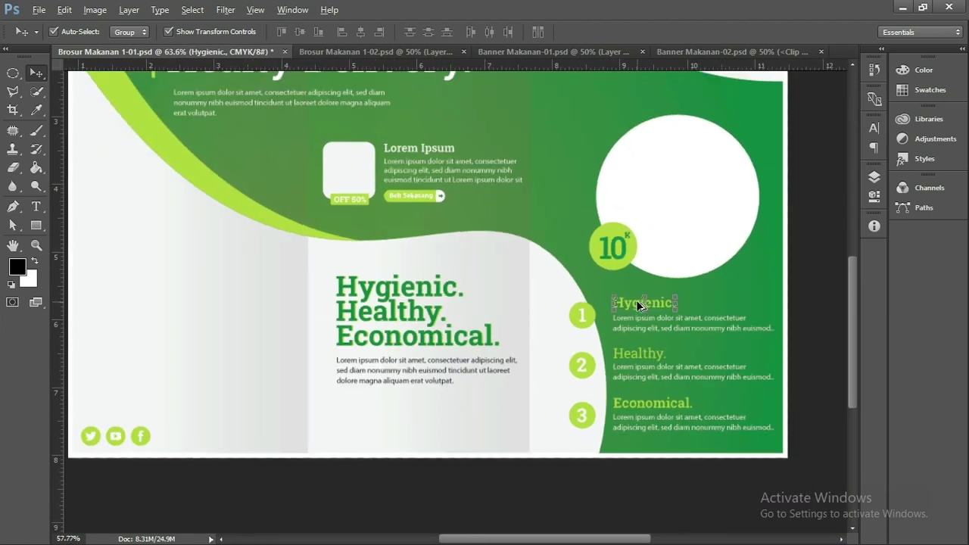
scroll(689, 302, up, 3)
scroll(643, 306, up, 1)
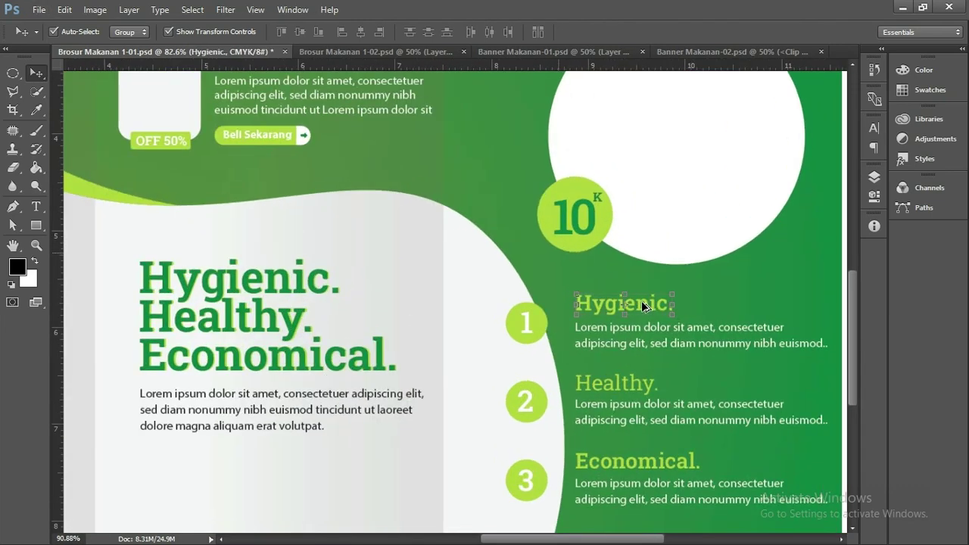
scroll(643, 306, up, 2)
scroll(642, 303, up, 2)
scroll(642, 300, up, 1)
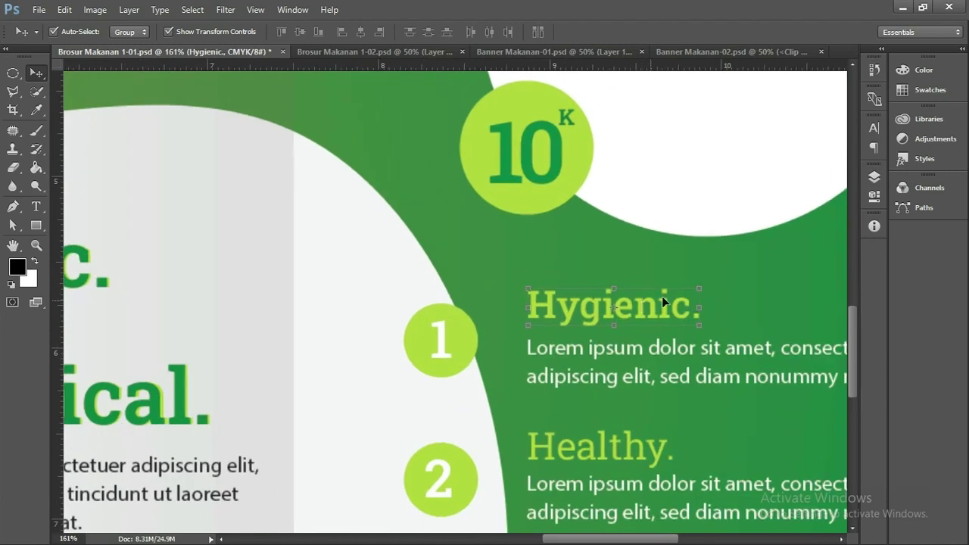
scroll(639, 299, down, 2)
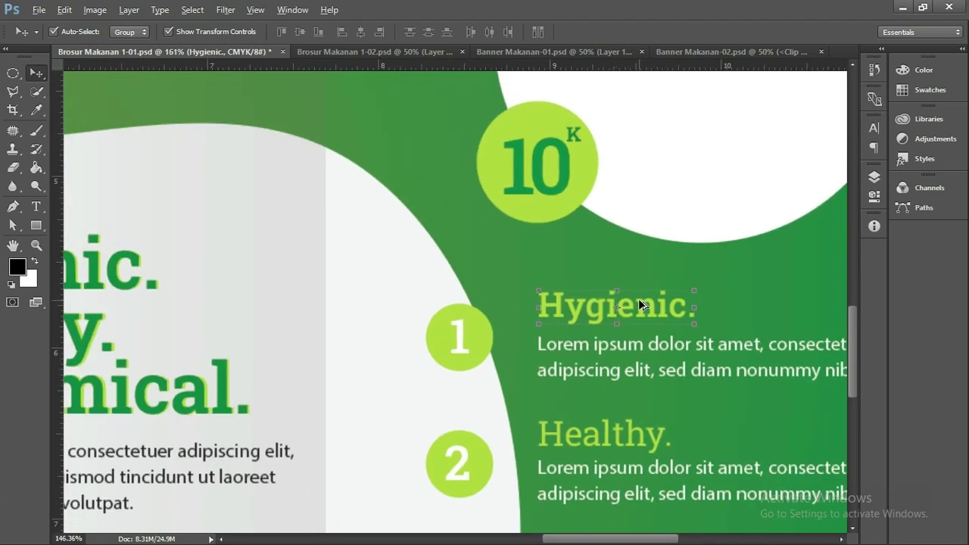
scroll(640, 297, down, 2)
scroll(644, 294, down, 2)
scroll(649, 288, down, 1)
scroll(644, 288, down, 1)
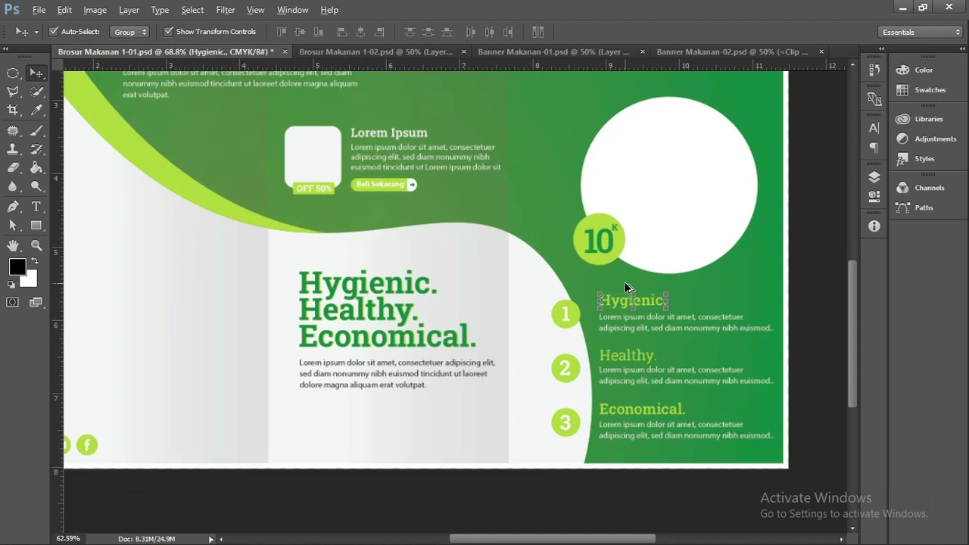
scroll(637, 284, down, 1)
scroll(639, 284, down, 1)
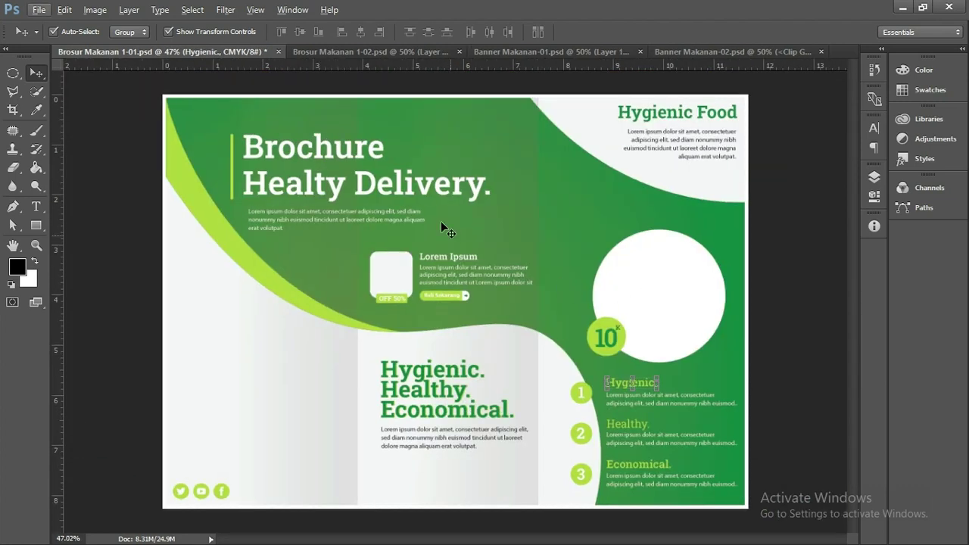
Step: Select the Brochure Healty Delivery title and the Hygienic Food heading to inspect them
click(415, 191)
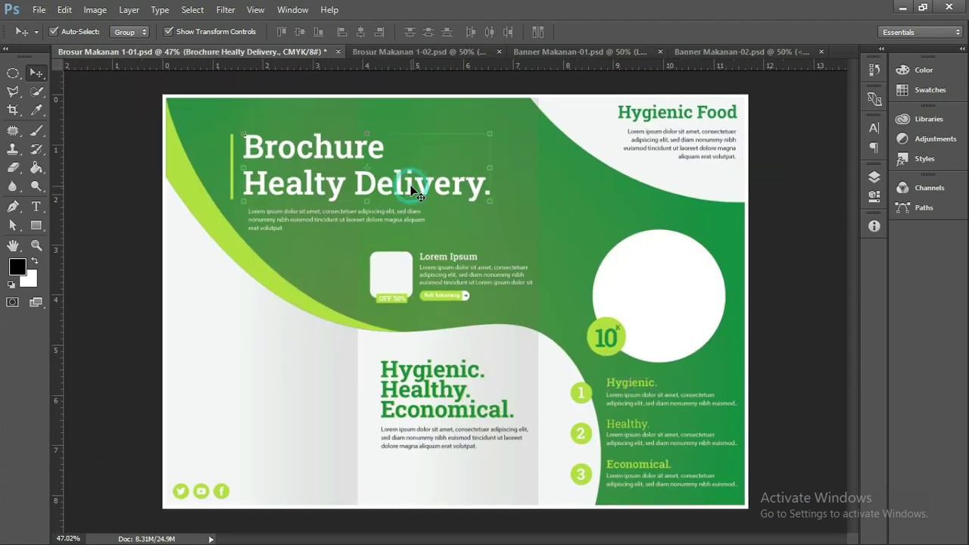
click(691, 122)
scroll(341, 325, up, 1)
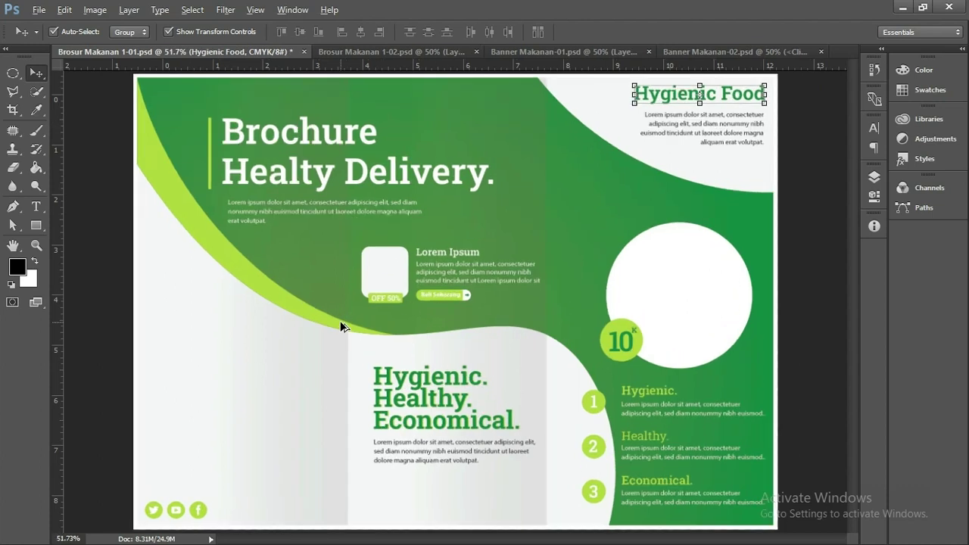
scroll(342, 321, down, 2)
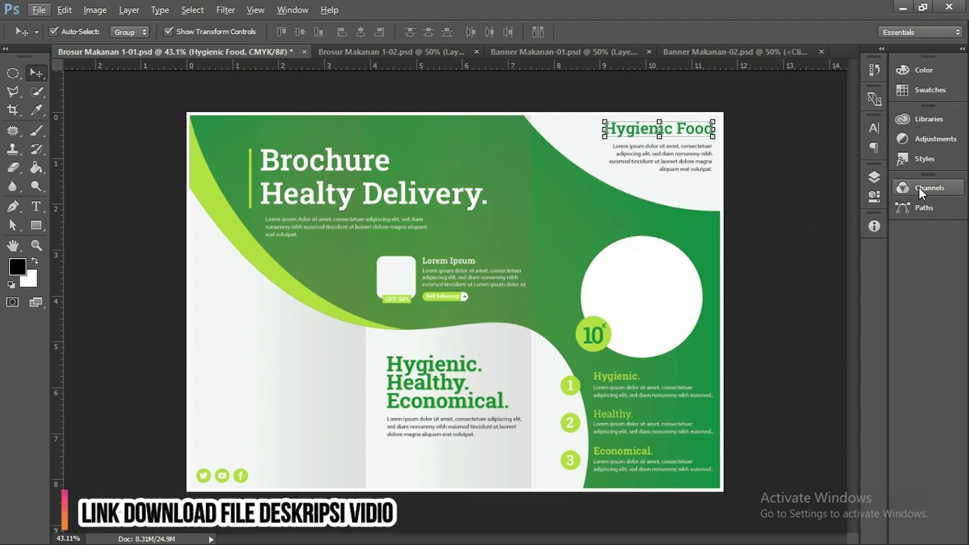
Step: Show the layer list and select the top <Group> layer around the OFF 50% badge
click(875, 180)
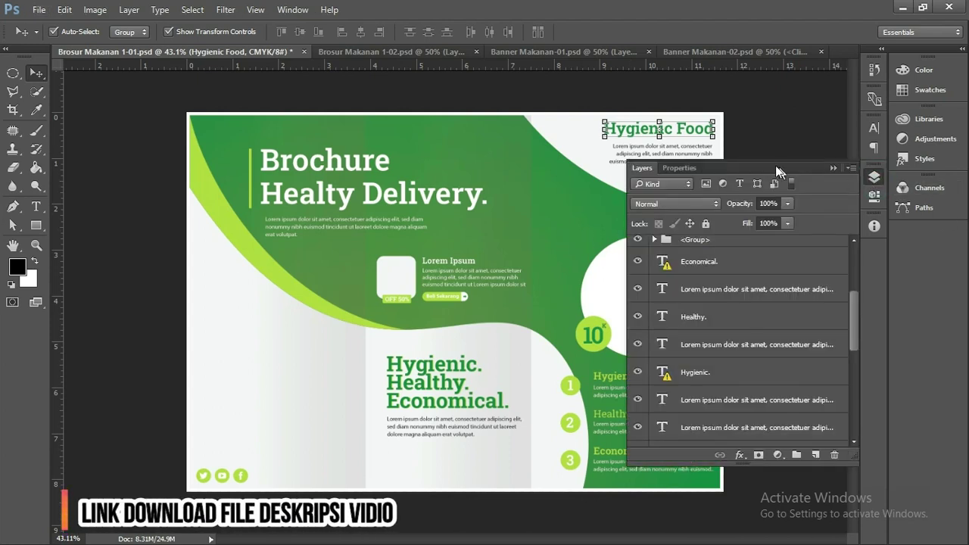
scroll(742, 319, up, 4)
scroll(742, 318, up, 1)
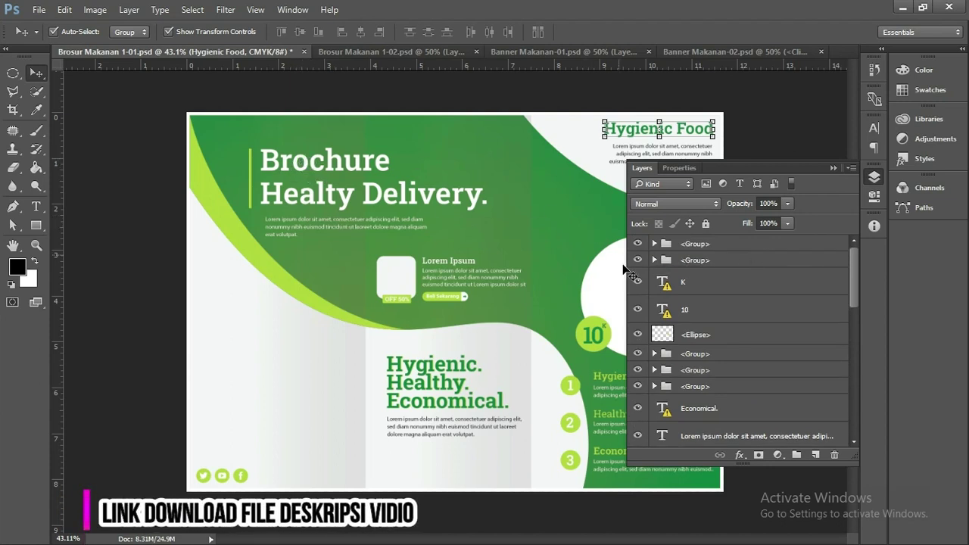
click(746, 244)
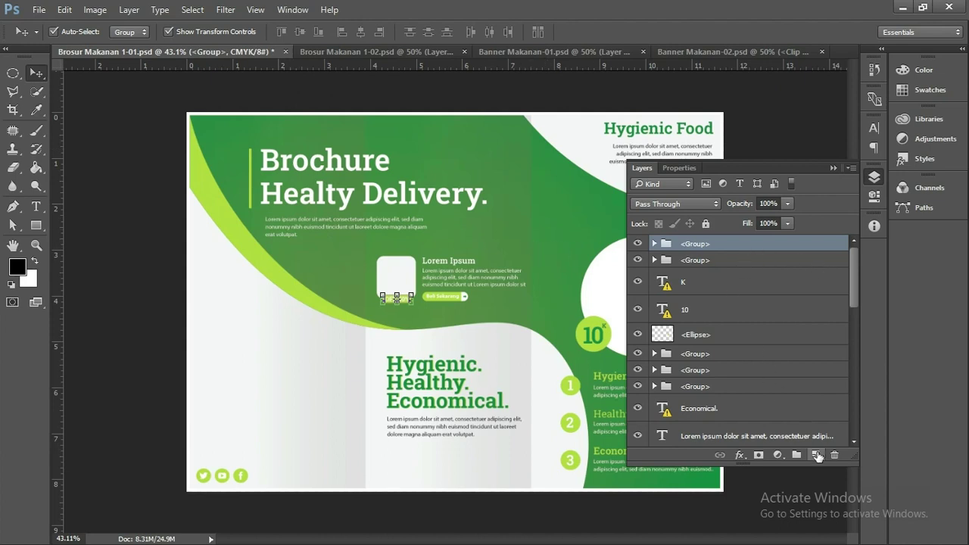
Step: Add a Hue/Saturation adjustment layer above the brochure's top group
click(778, 456)
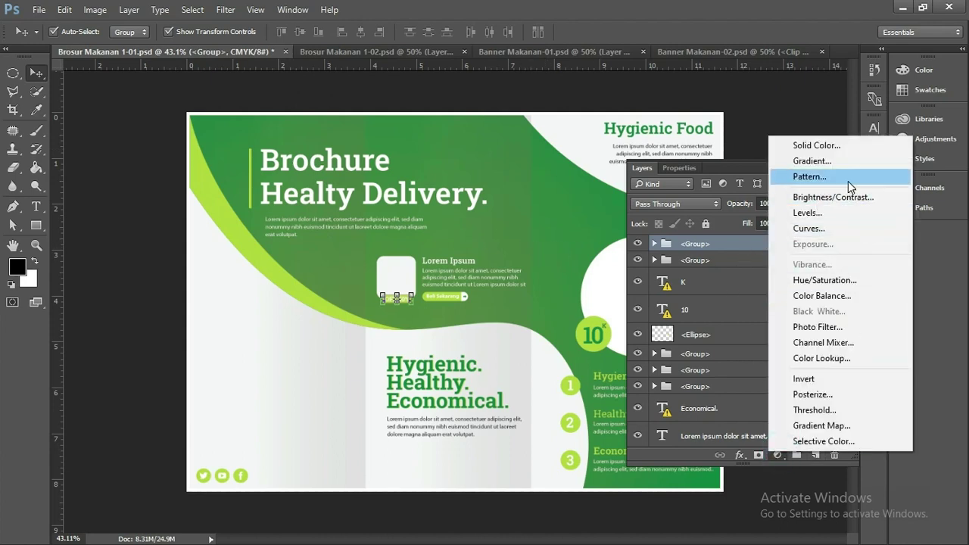
click(852, 280)
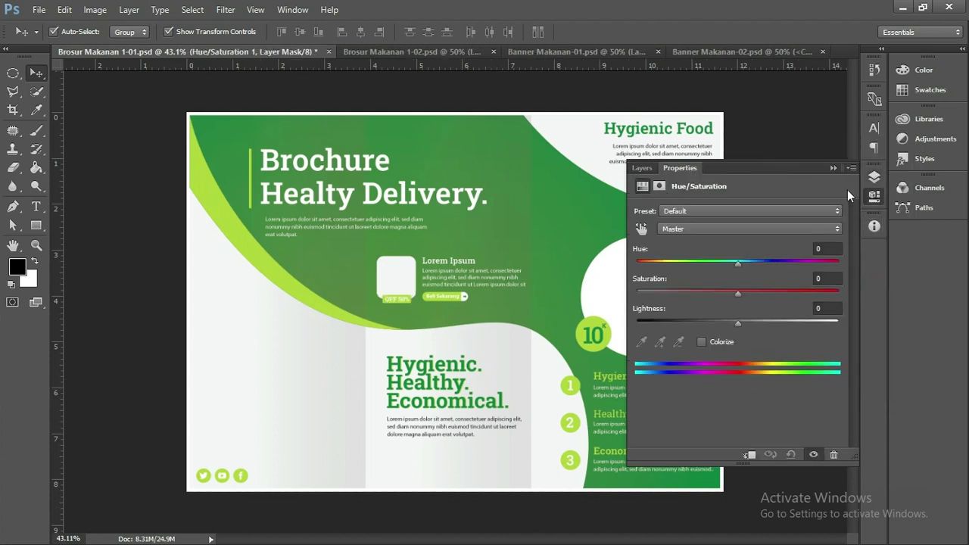
click(832, 168)
click(871, 178)
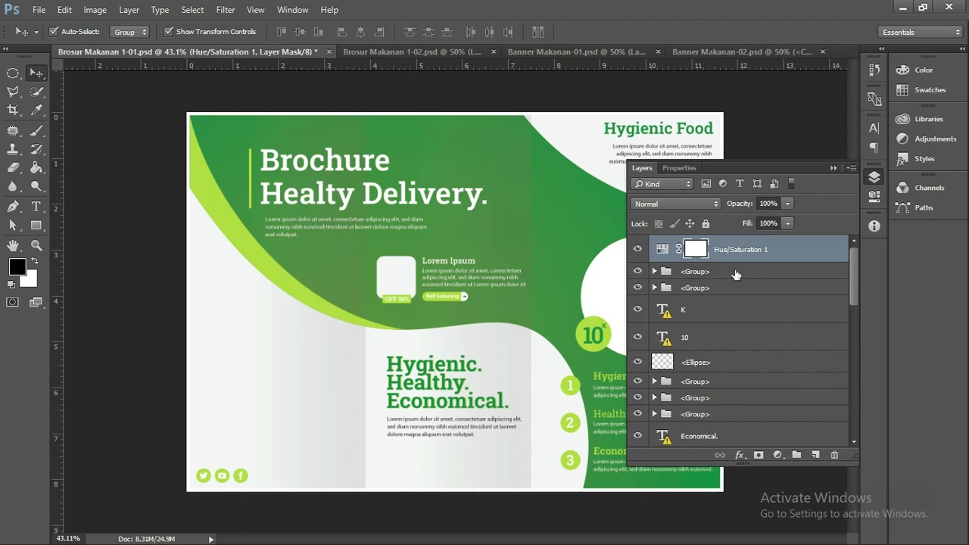
Step: Nudge the Hue slider slightly, then hide the Hue/Saturation 1 layer
double_click(663, 251)
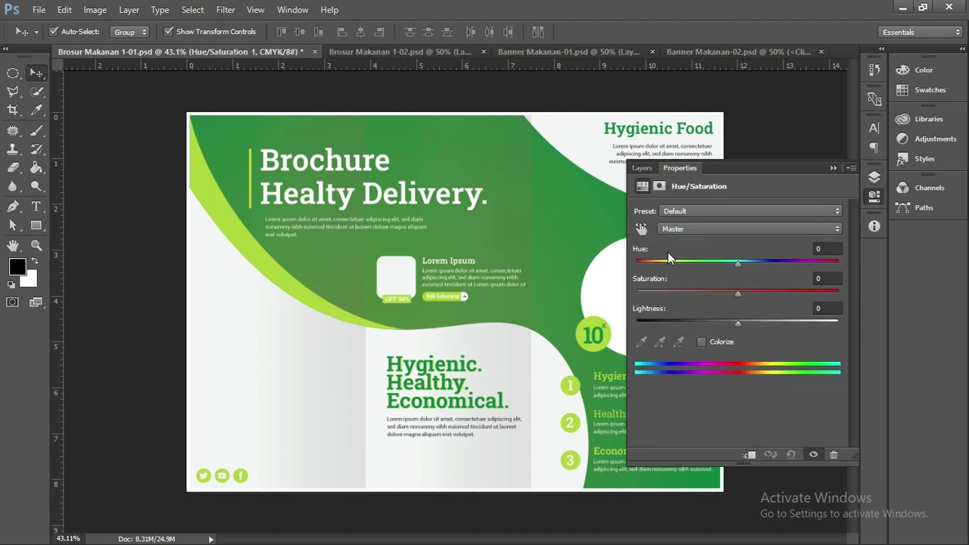
mouse_move(739, 263)
mouse_down()
mouse_move(822, 262)
mouse_move(718, 262)
mouse_move(741, 262)
mouse_up()
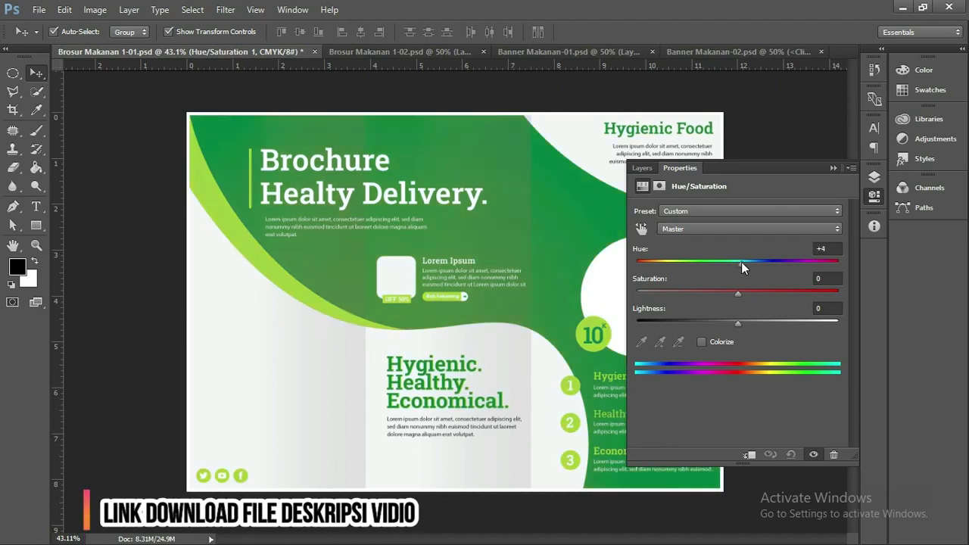
click(832, 167)
click(874, 182)
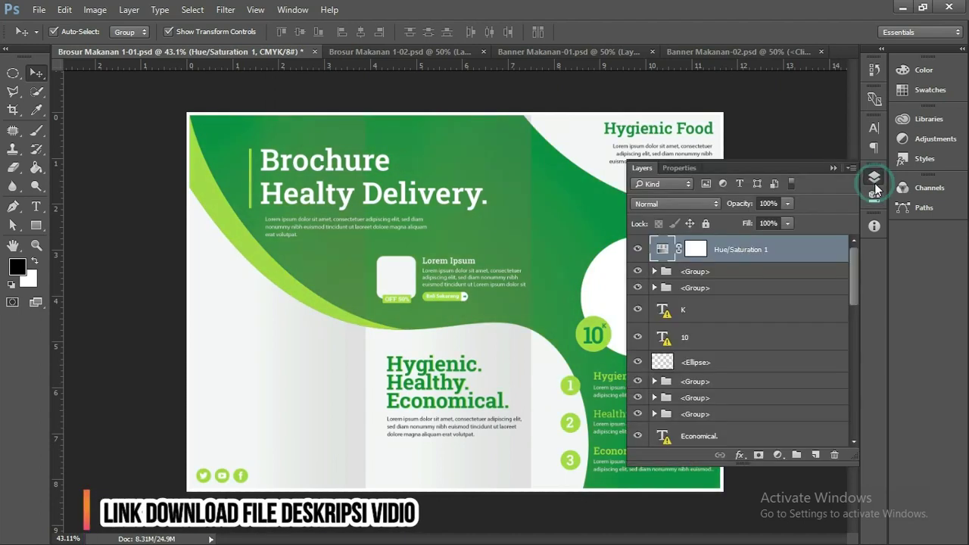
click(639, 250)
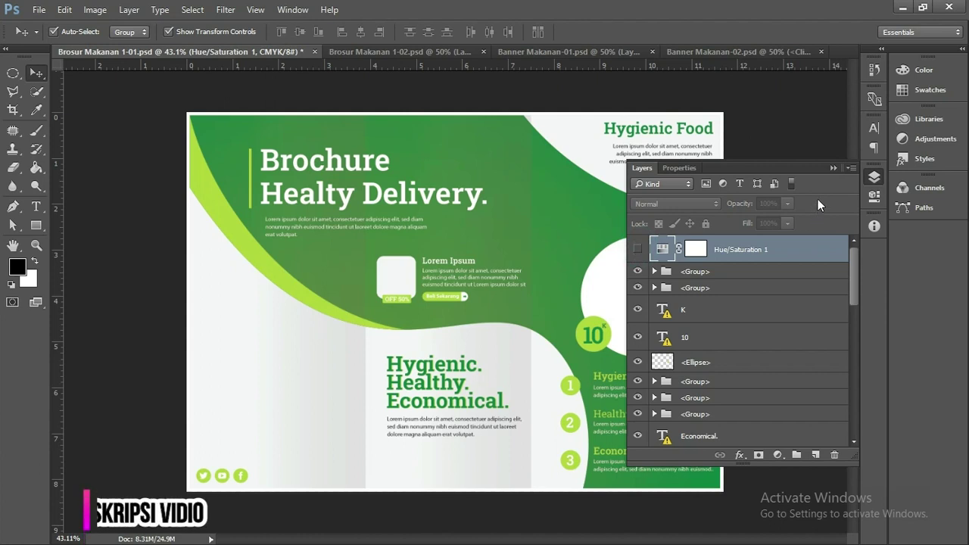
click(834, 168)
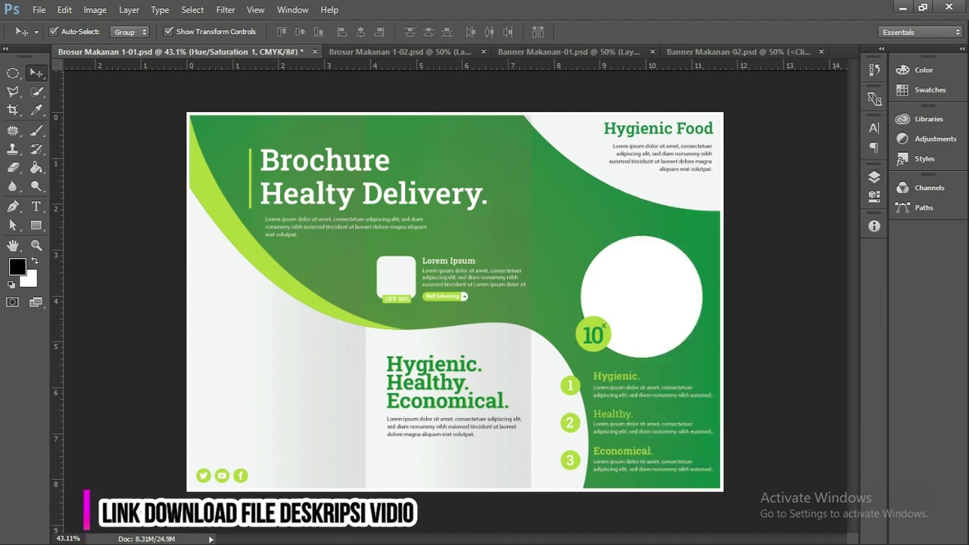
Step: In File Explorer, go up to 15 Brosur Dan Banner Makanan and open the Model folder
key(alt+Tab)
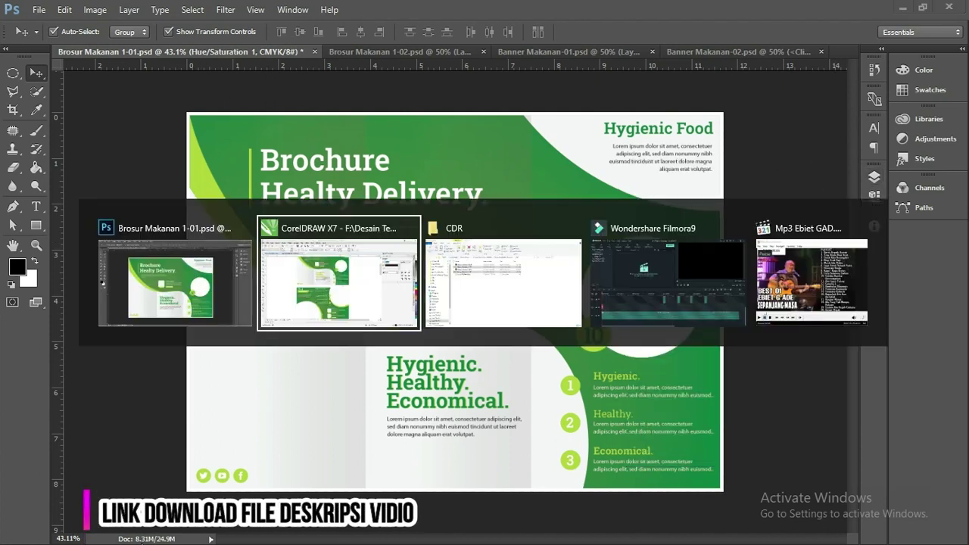
key(alt+Tab)
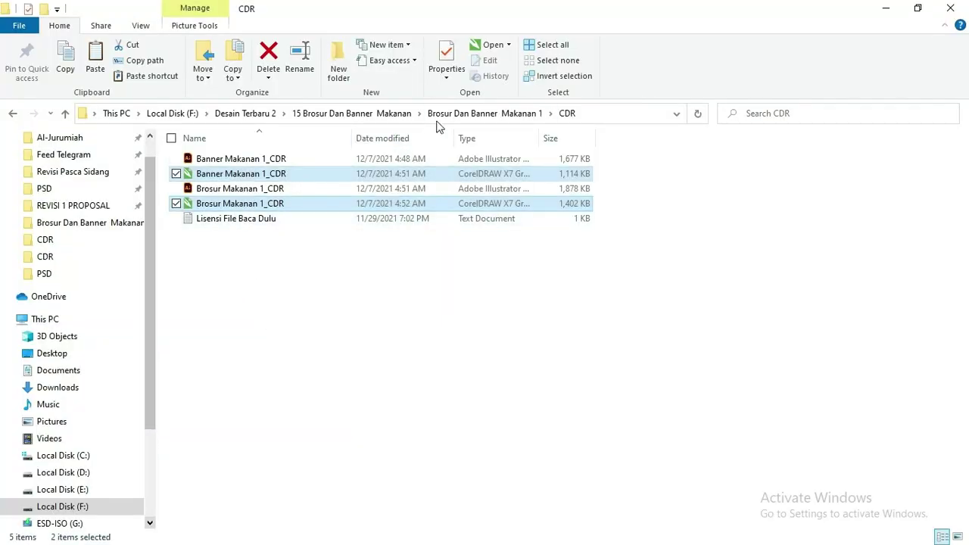
click(445, 115)
click(393, 115)
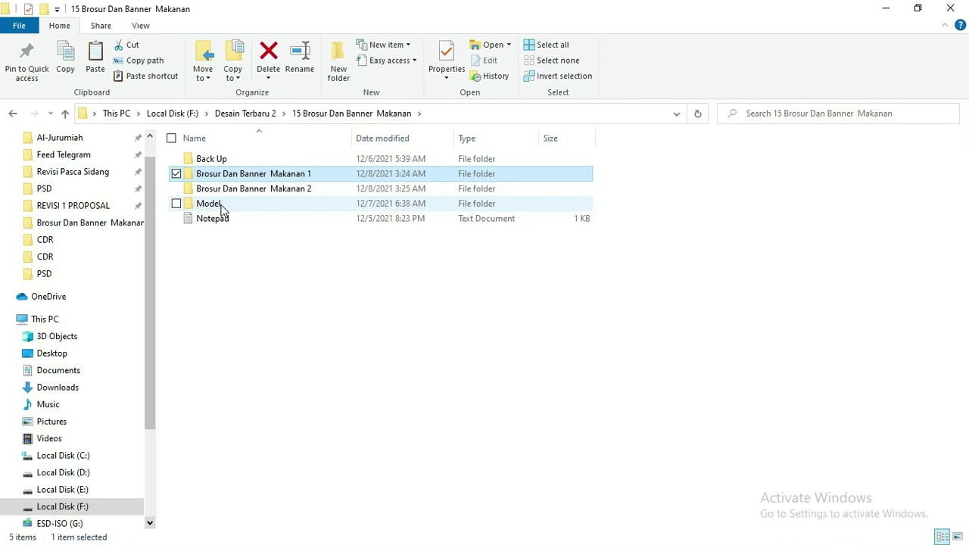
double_click(221, 206)
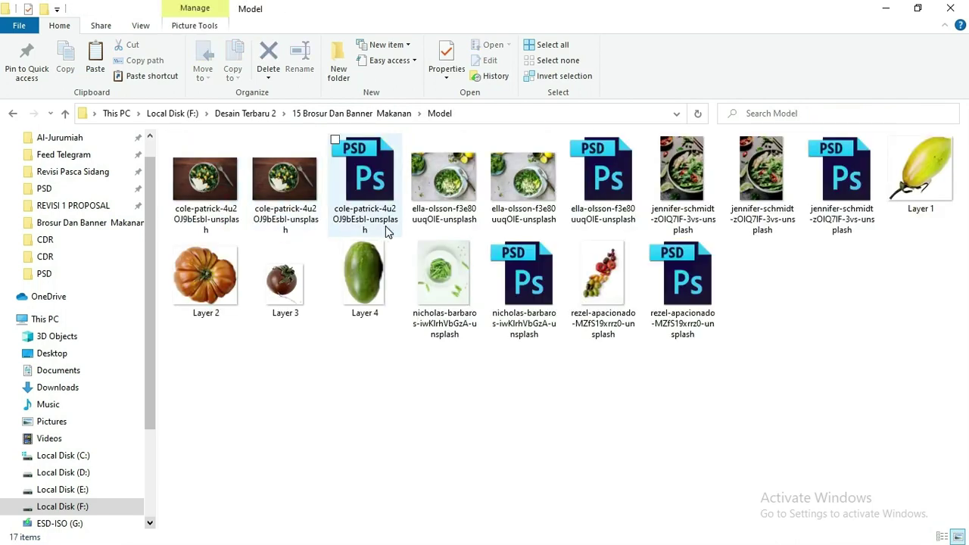
Step: Click through the salad bowl photos and the salad bowl PSD file
click(282, 178)
click(212, 187)
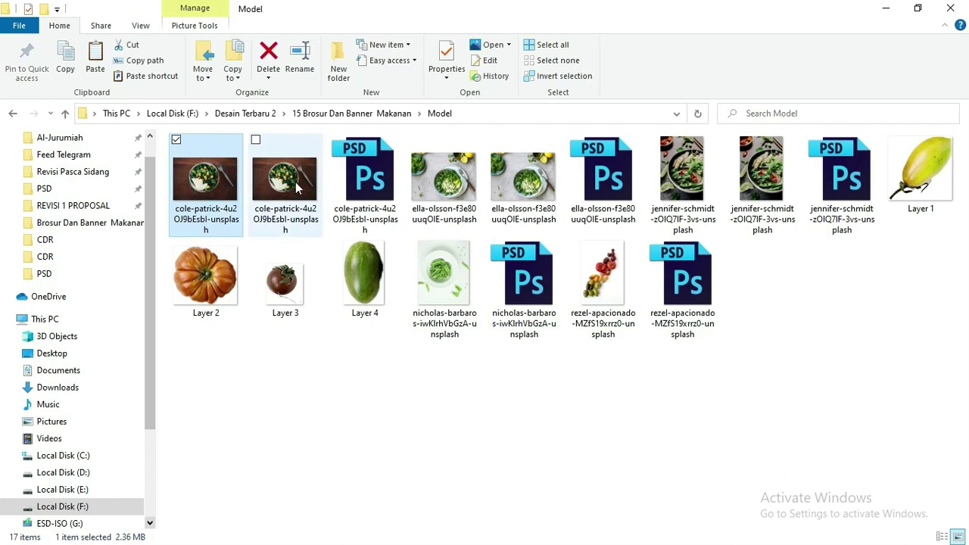
click(365, 178)
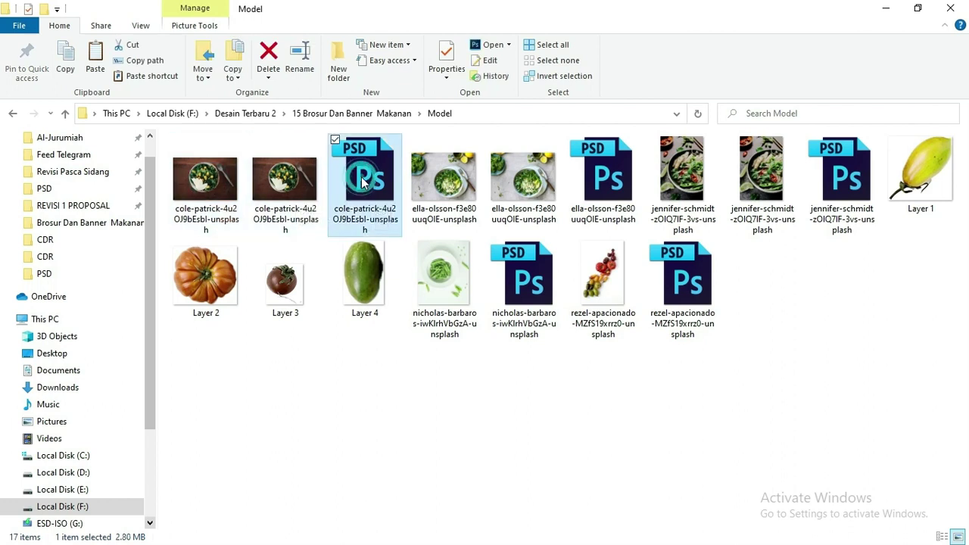
click(215, 183)
double_click(216, 184)
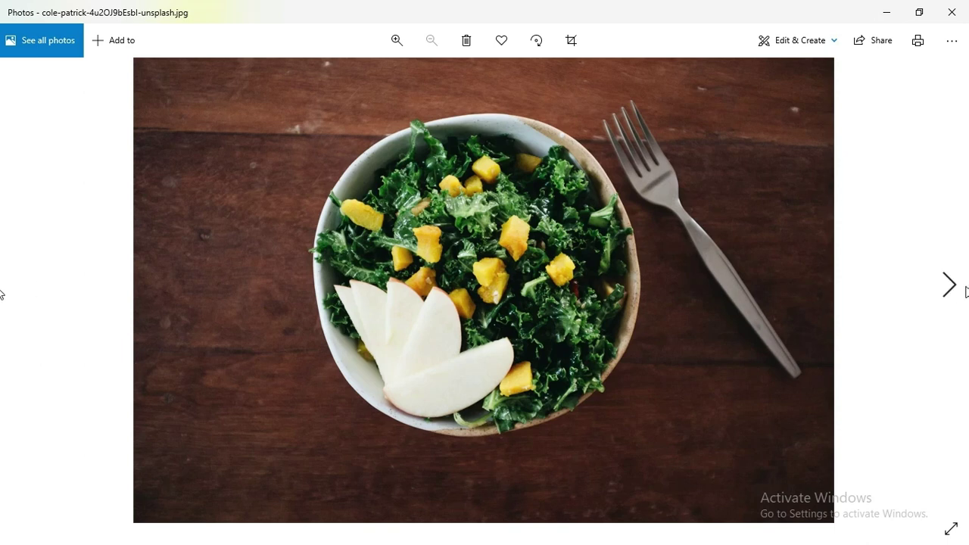
click(953, 292)
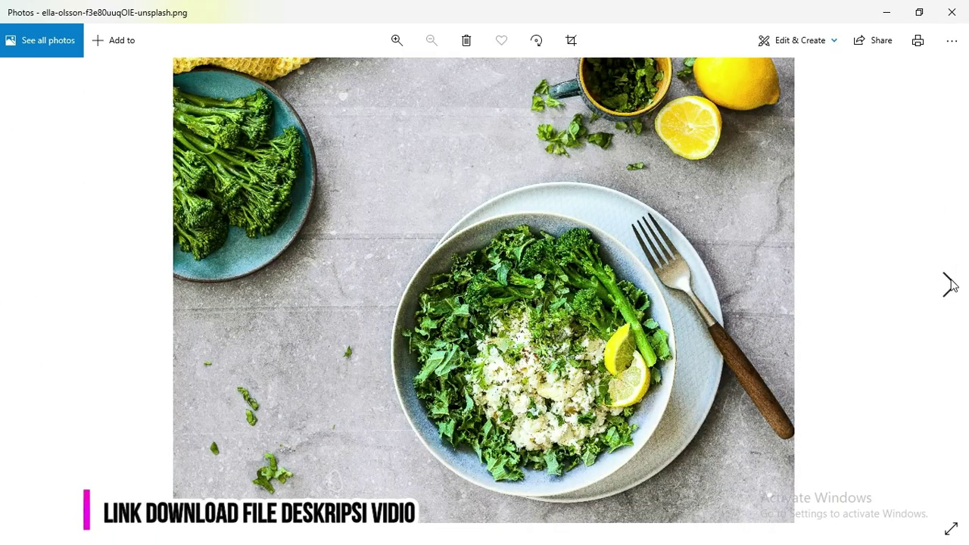
click(951, 285)
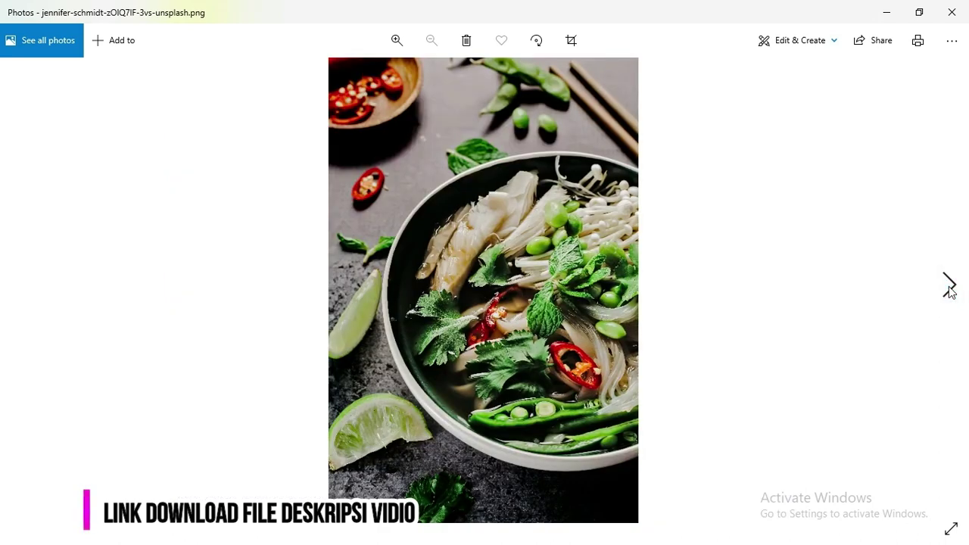
click(950, 287)
click(949, 288)
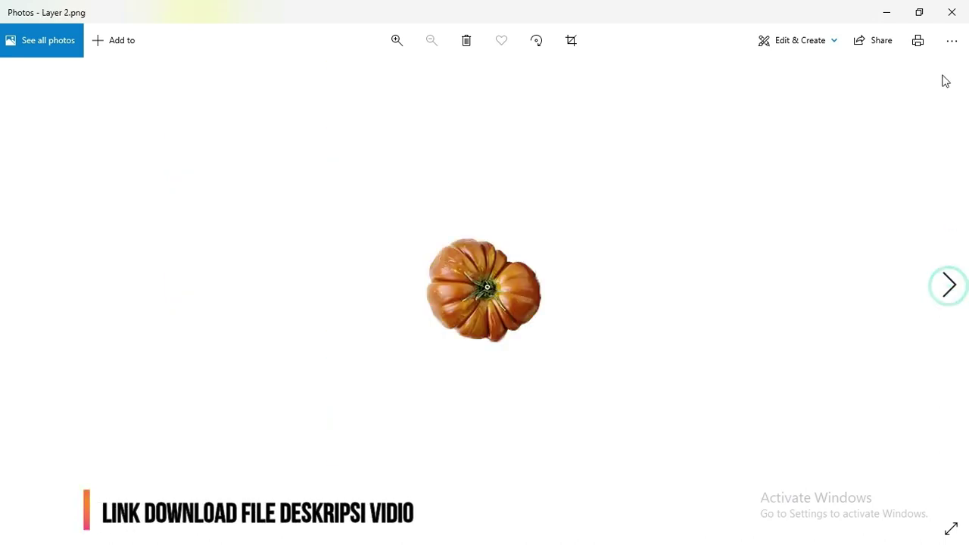
click(950, 14)
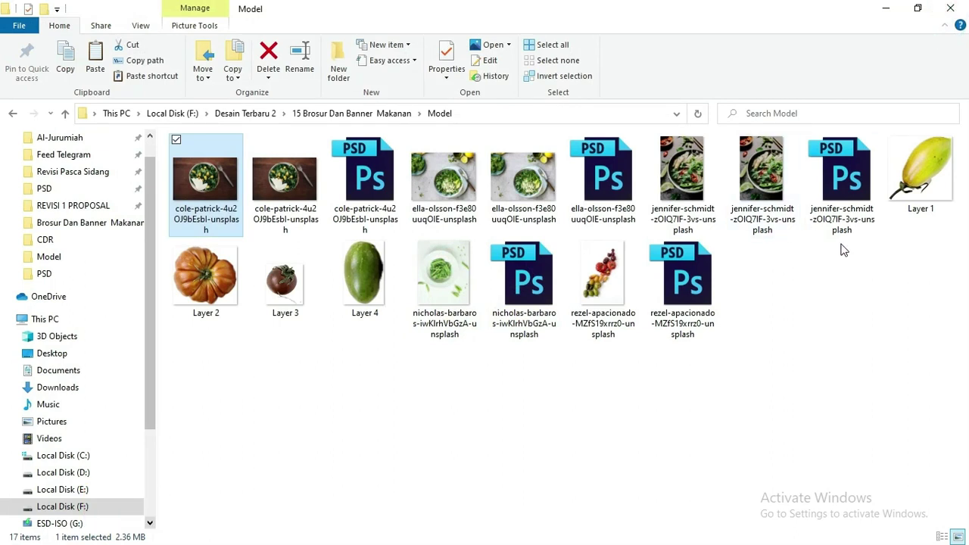
click(607, 287)
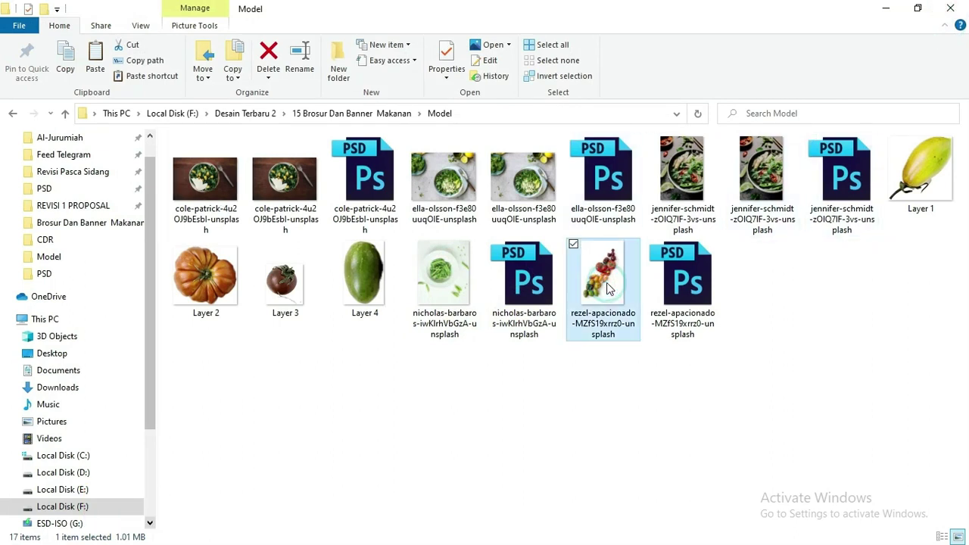
double_click(608, 287)
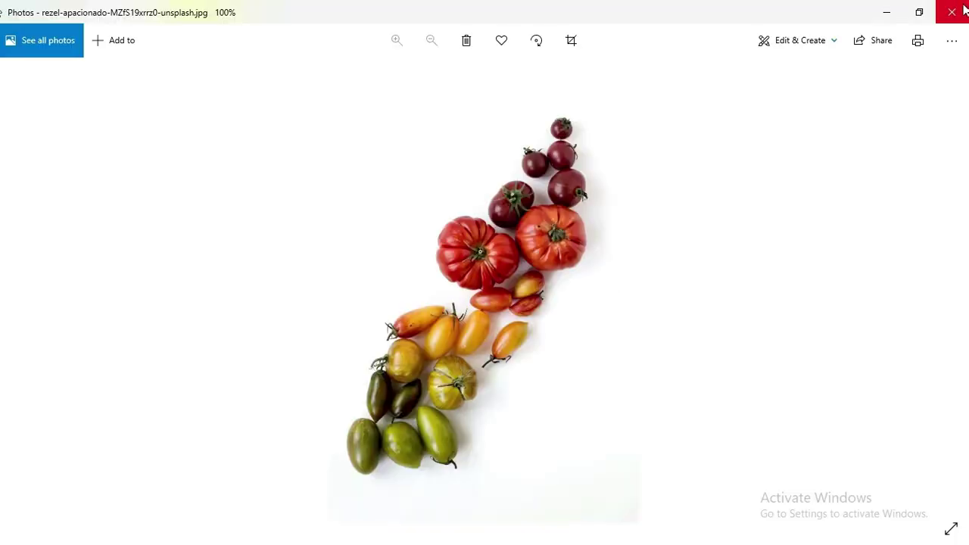
click(957, 9)
click(213, 282)
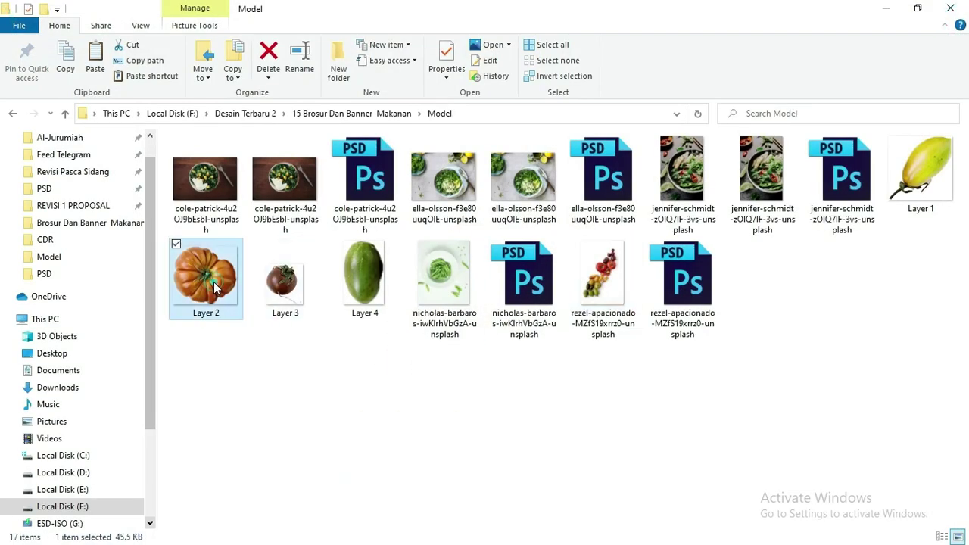
double_click(213, 286)
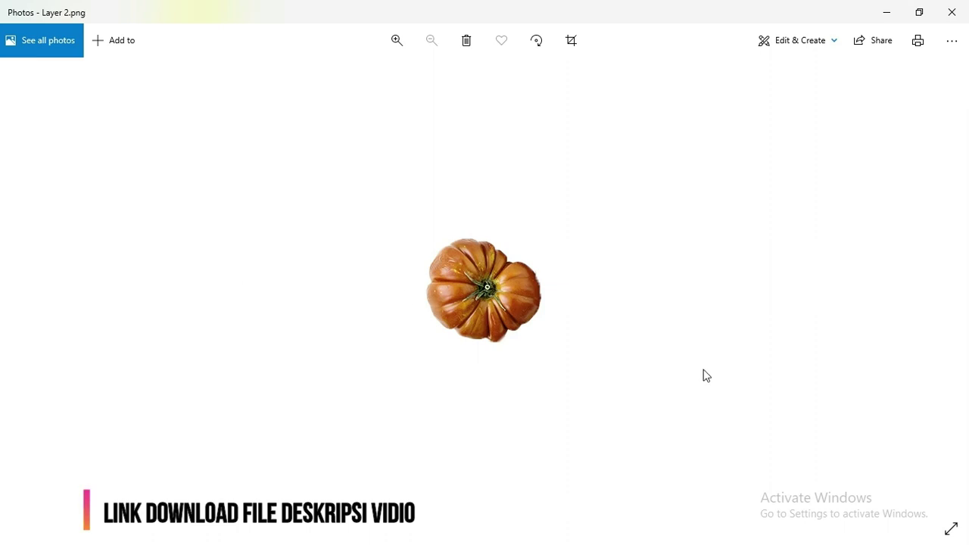
click(949, 288)
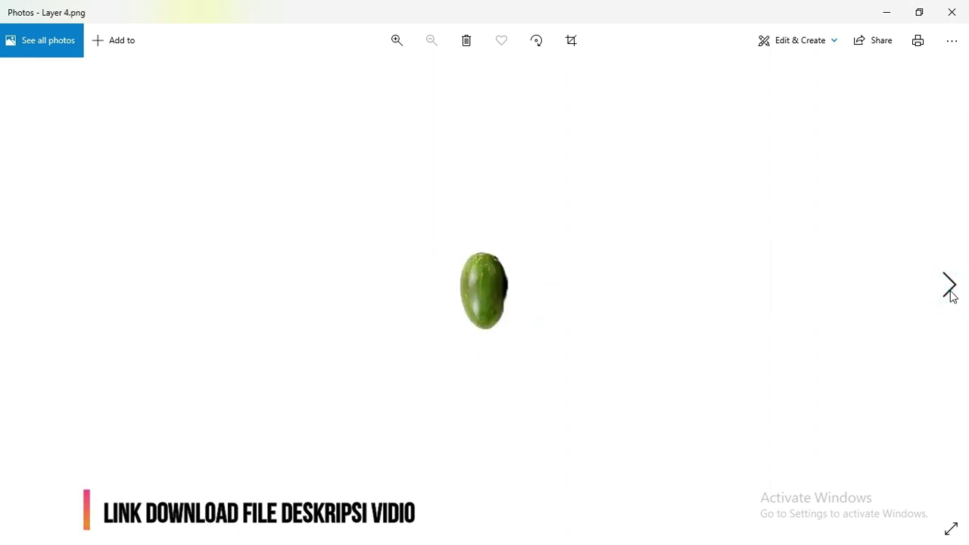
click(951, 292)
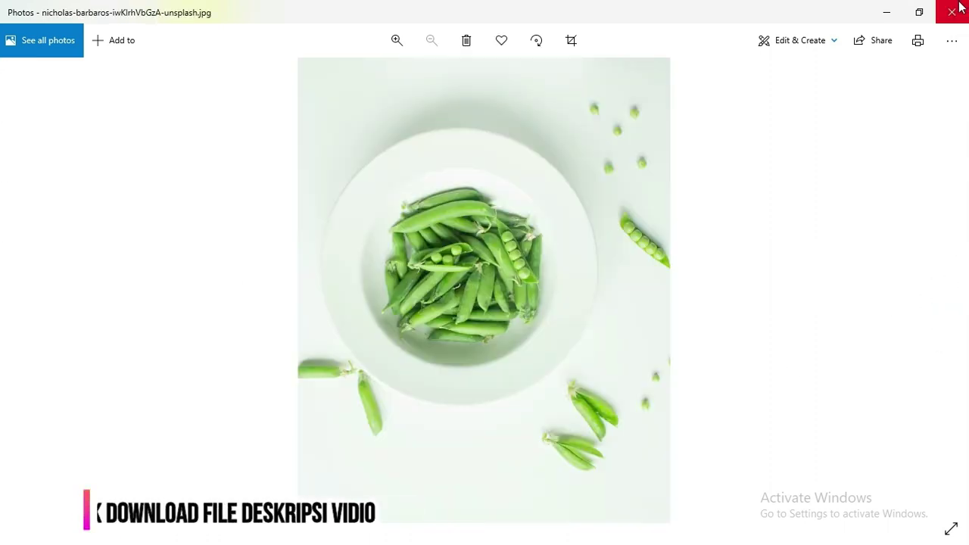
click(955, 10)
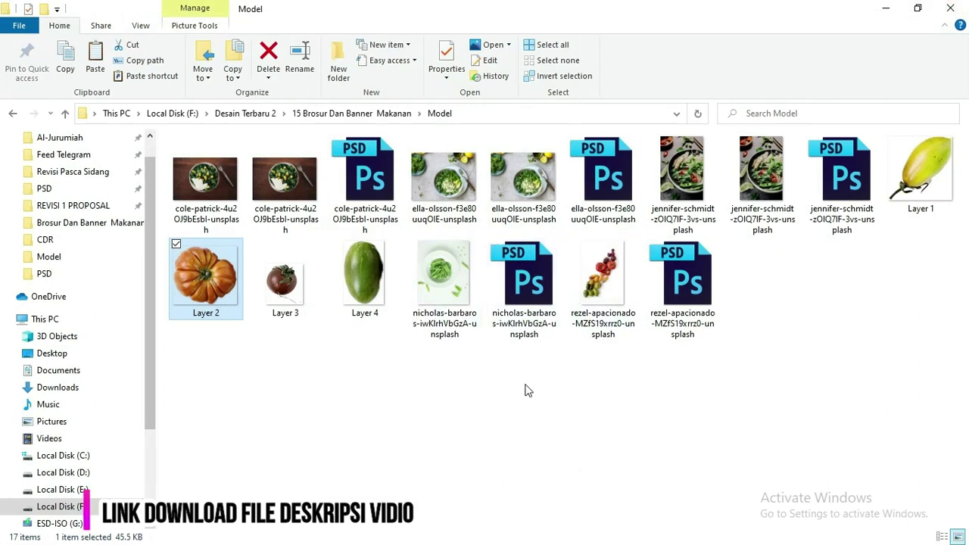
Step: Clear the selection, select the salad bowl PSD file, and start switching back to Photoshop
click(625, 390)
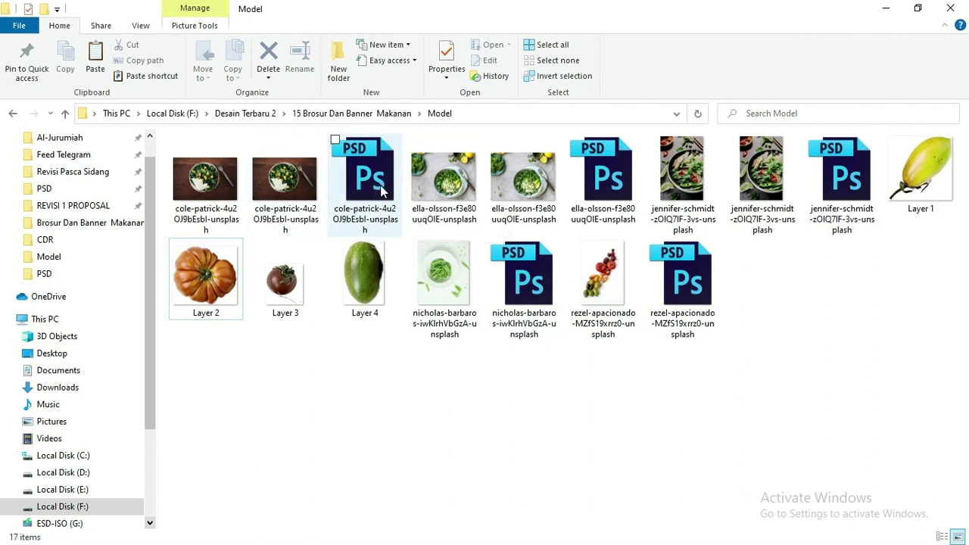
drag(382, 192, 453, 423)
key(alt+Tab)
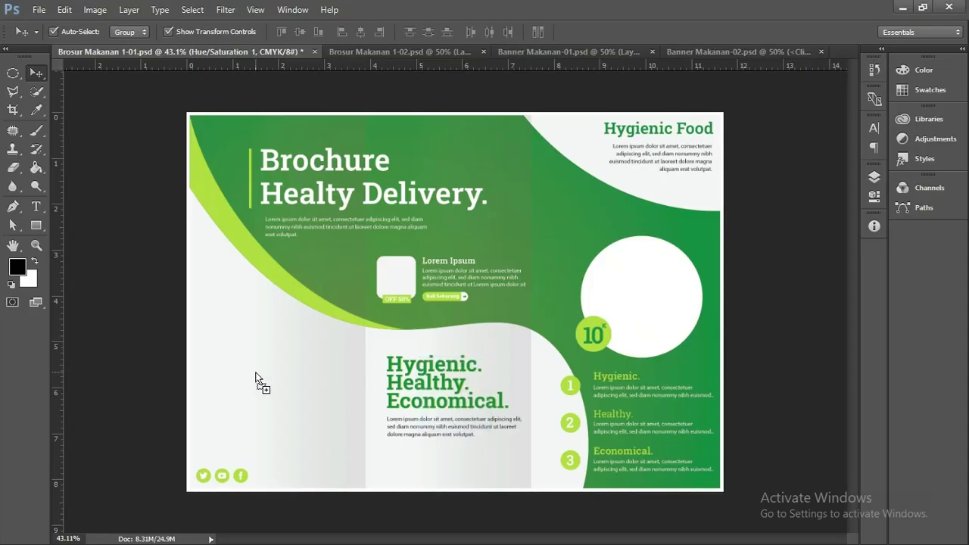
Step: Place the cole-patrick salad photo and scale it into the page's lower-left corner
drag(453, 423, 255, 372)
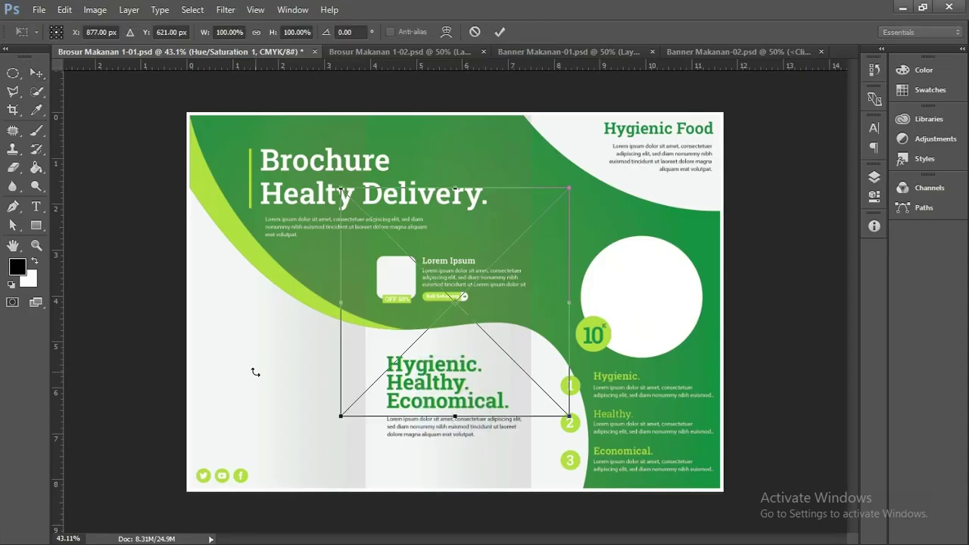
mouse_move(490, 301)
mouse_down()
mouse_move(364, 371)
mouse_move(330, 377)
mouse_up()
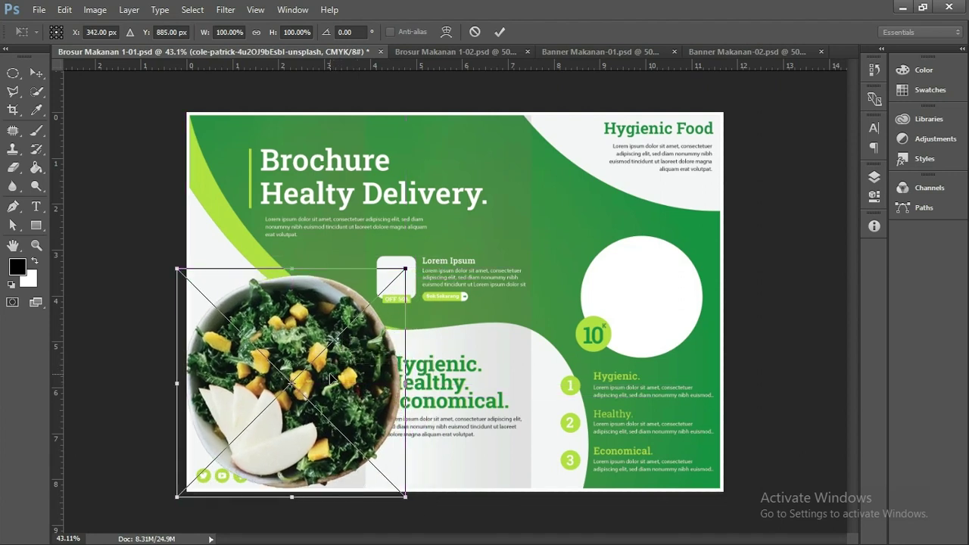
key(Return)
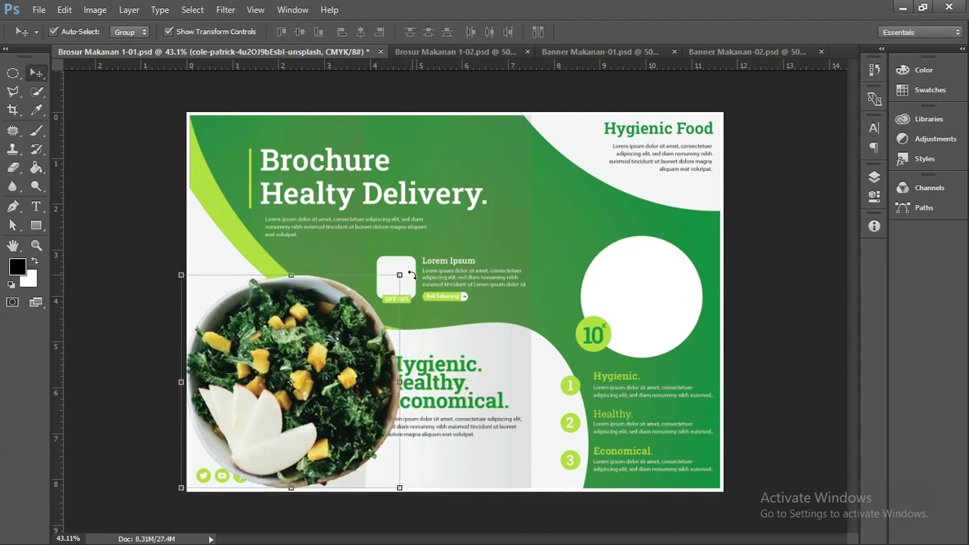
mouse_move(401, 277)
mouse_down()
mouse_move(403, 290)
mouse_move(385, 293)
mouse_move(365, 322)
mouse_move(375, 295)
mouse_up()
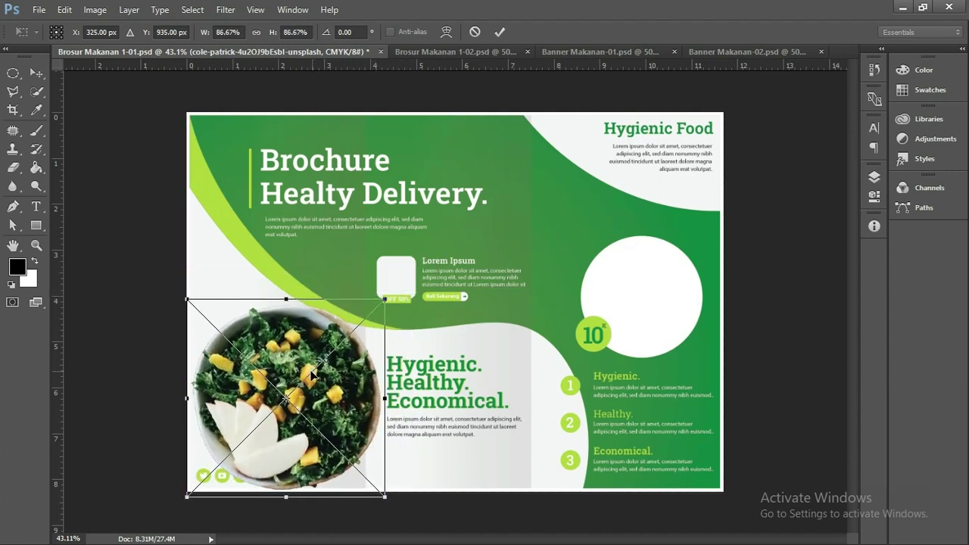
key(Return)
mouse_move(317, 354)
mouse_down()
mouse_move(324, 349)
mouse_move(314, 346)
mouse_up()
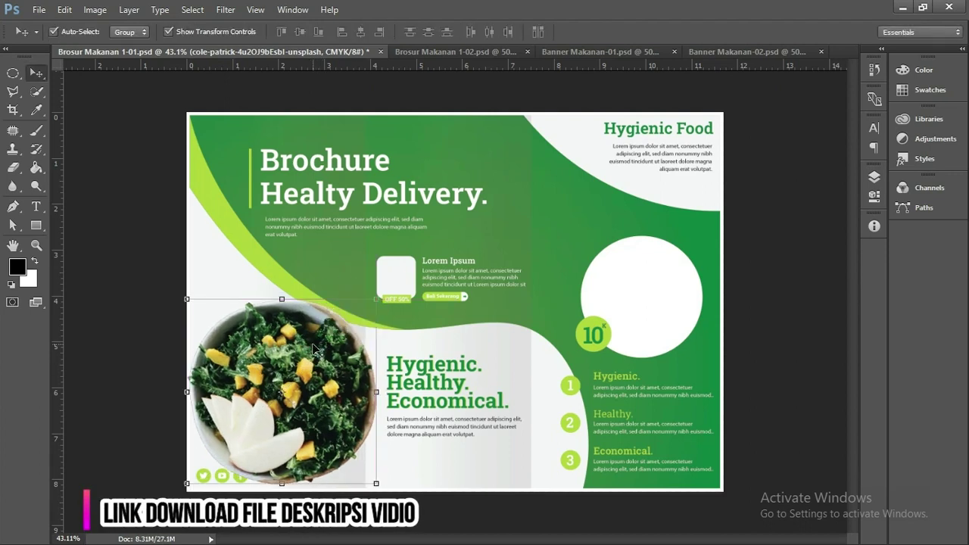
click(875, 176)
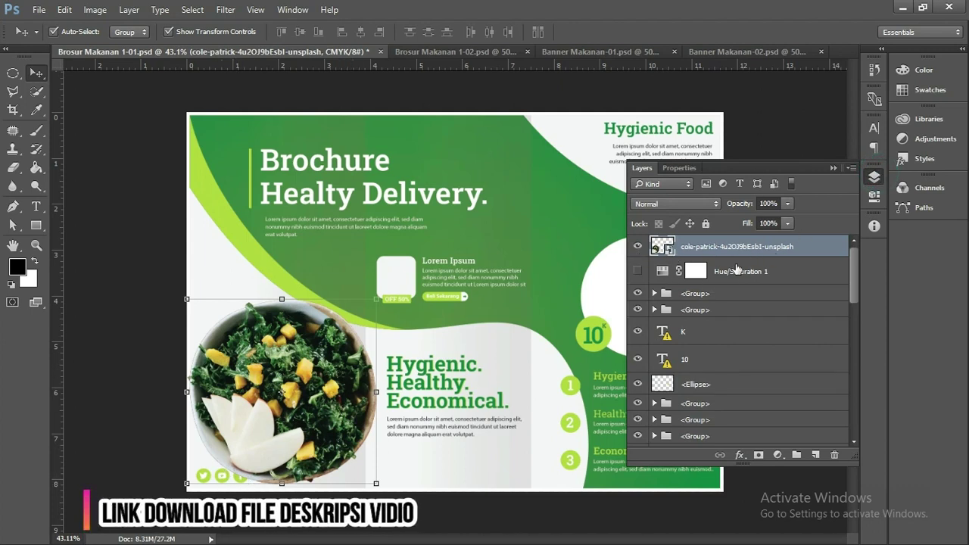
Step: Drag the cole-patrick layer down between the '10' text layer and the Ellipse layer
mouse_move(777, 246)
mouse_down()
mouse_move(777, 320)
mouse_move(823, 415)
mouse_move(786, 368)
mouse_up()
scroll(803, 356, down, 5)
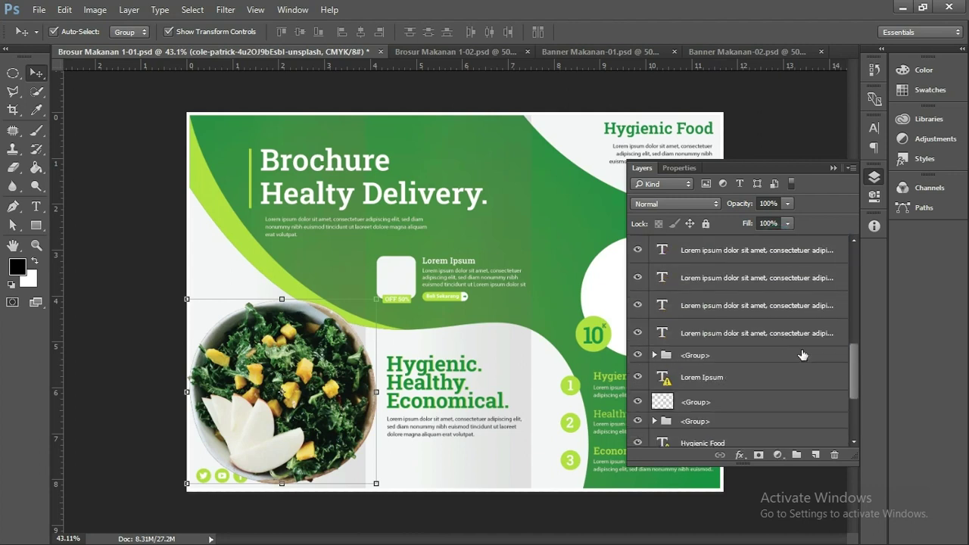
scroll(803, 355, up, 3)
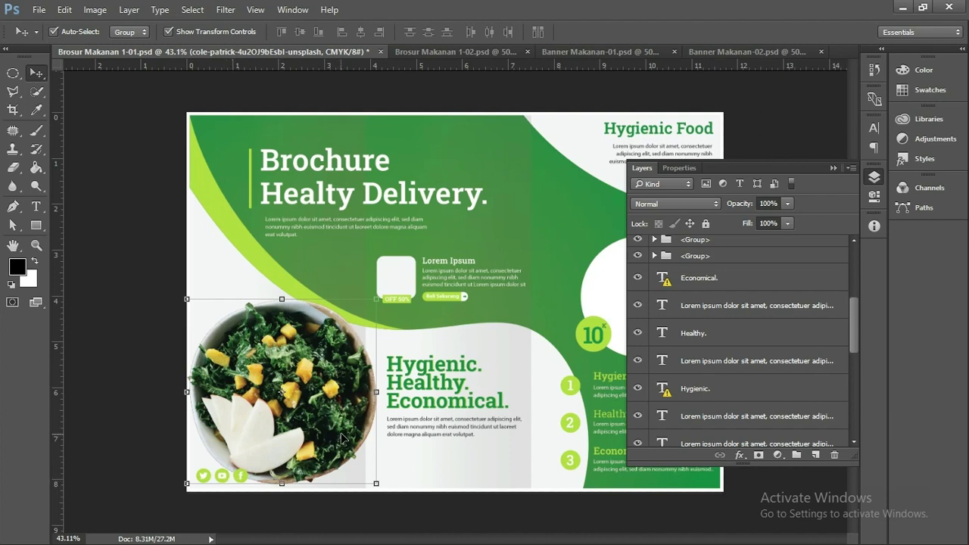
drag(849, 331, 857, 285)
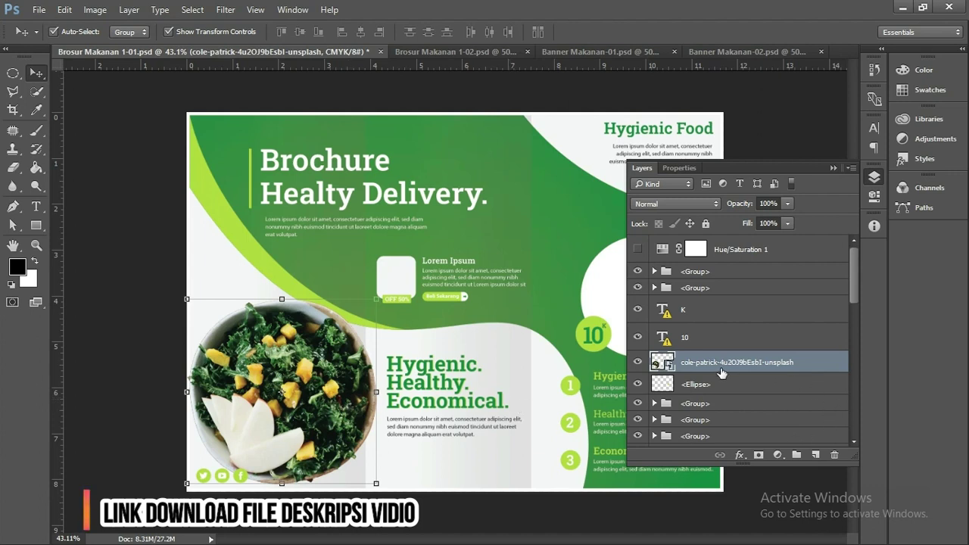
click(778, 455)
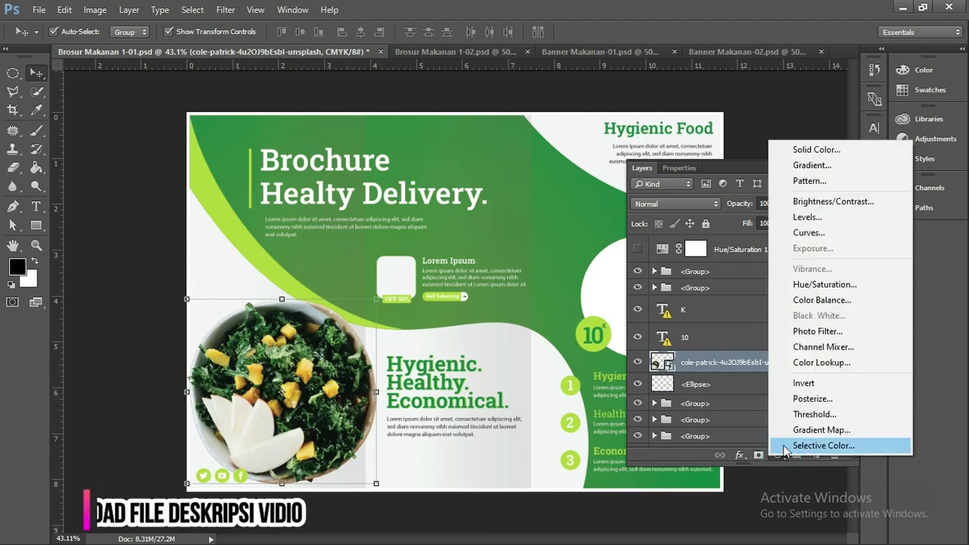
Step: Add a Hue/Saturation adjustment layer clipped to the cole-patrick salad photo
click(802, 286)
click(834, 165)
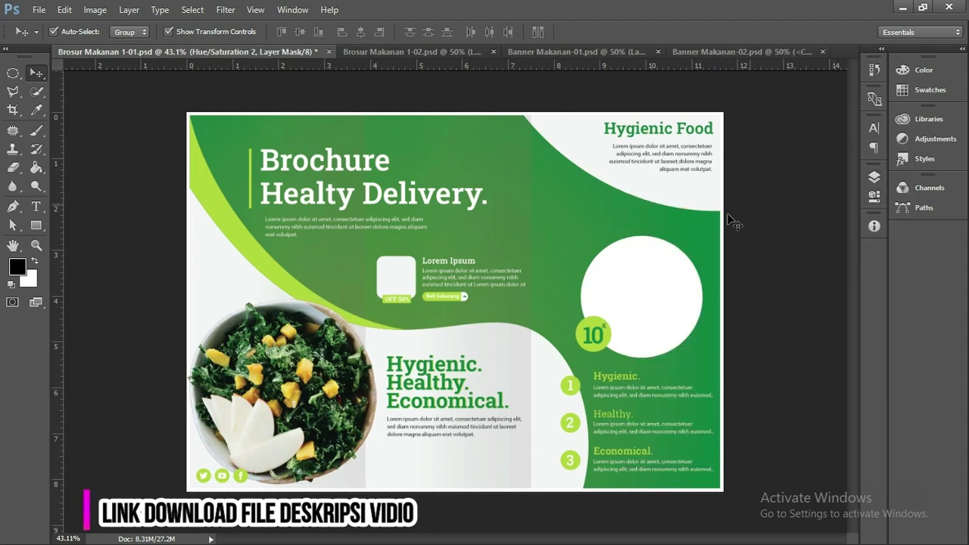
click(875, 176)
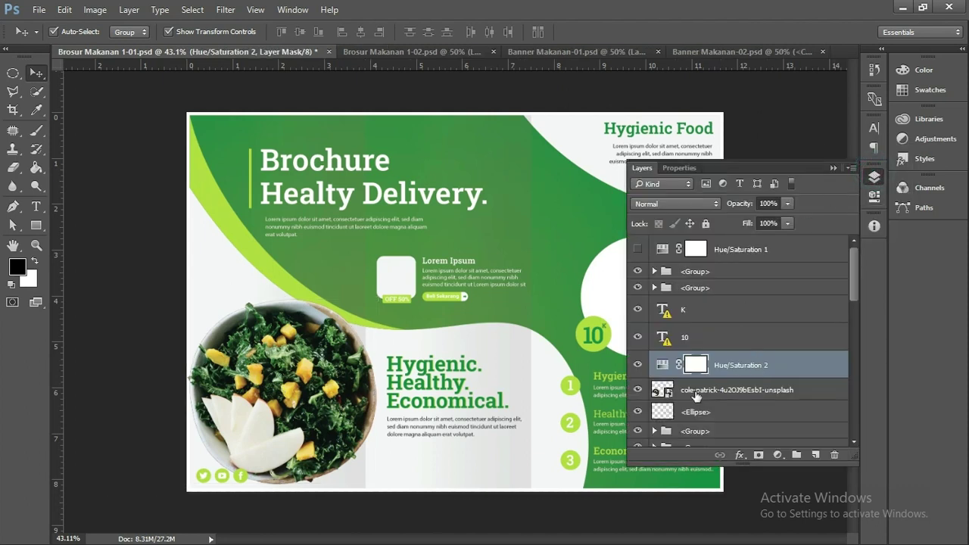
scroll(712, 386, down, 1)
right_click(793, 342)
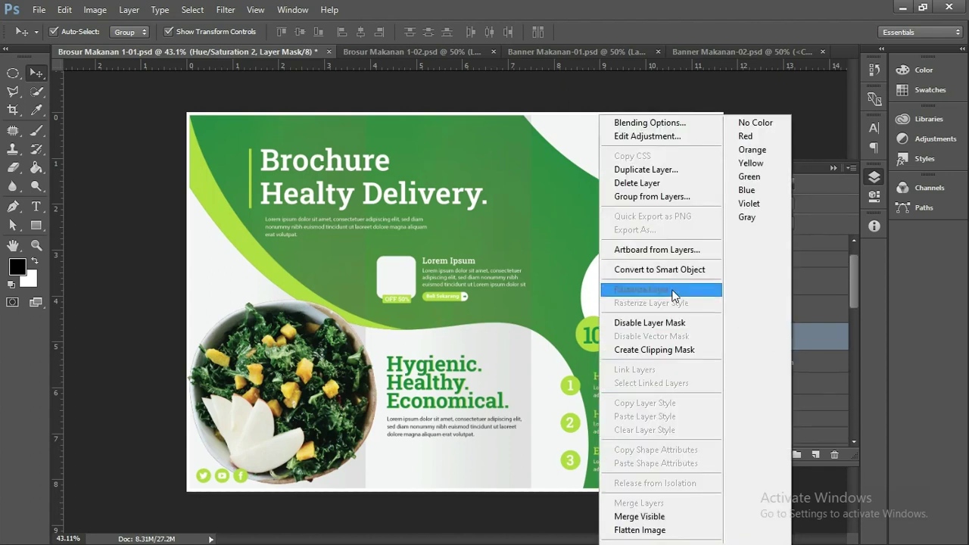
click(665, 350)
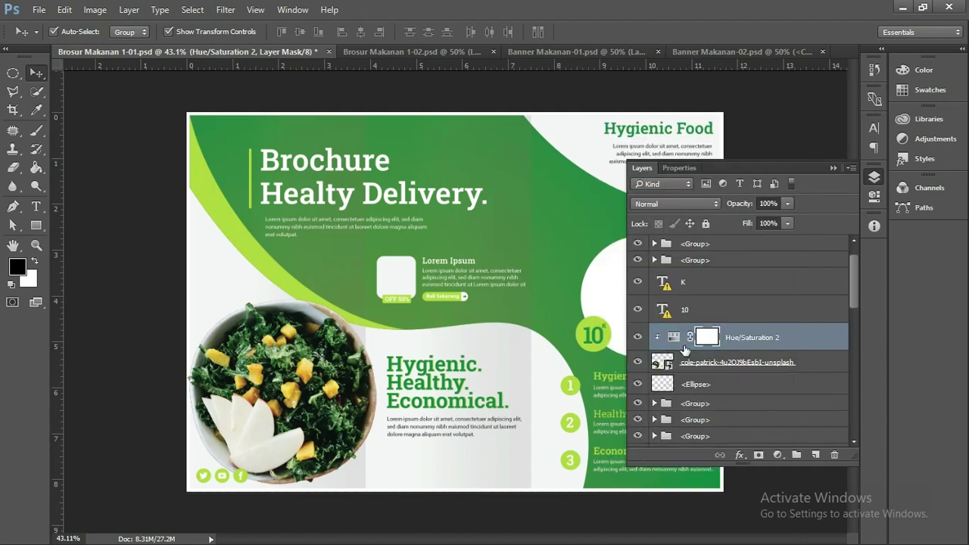
Step: Re-apply the clipping mask and set the adjustment to Hue +13, Saturation +50
right_click(747, 345)
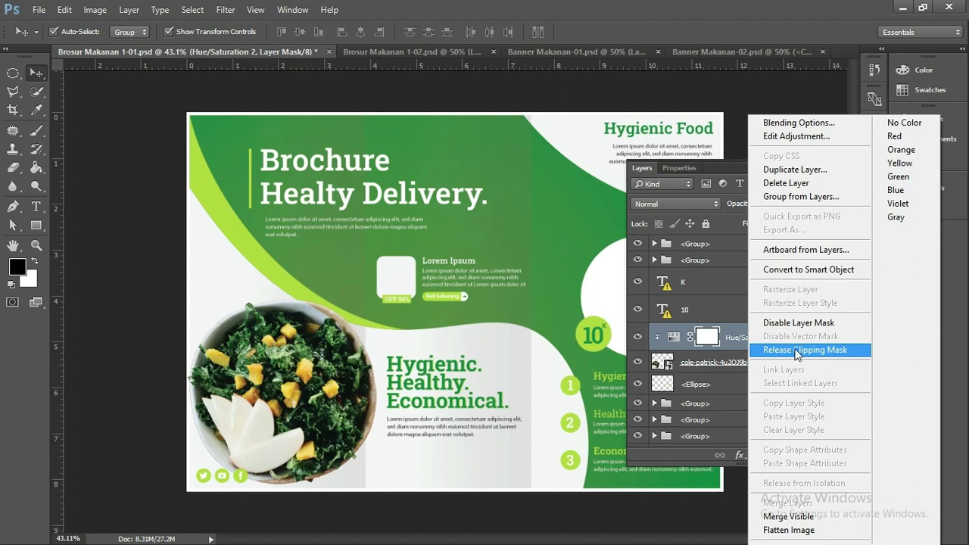
click(796, 350)
right_click(744, 339)
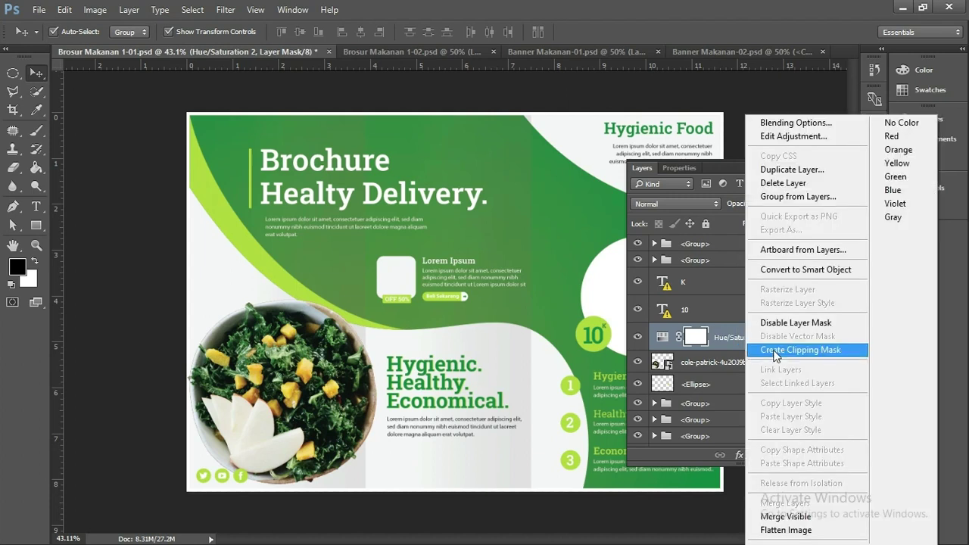
click(775, 353)
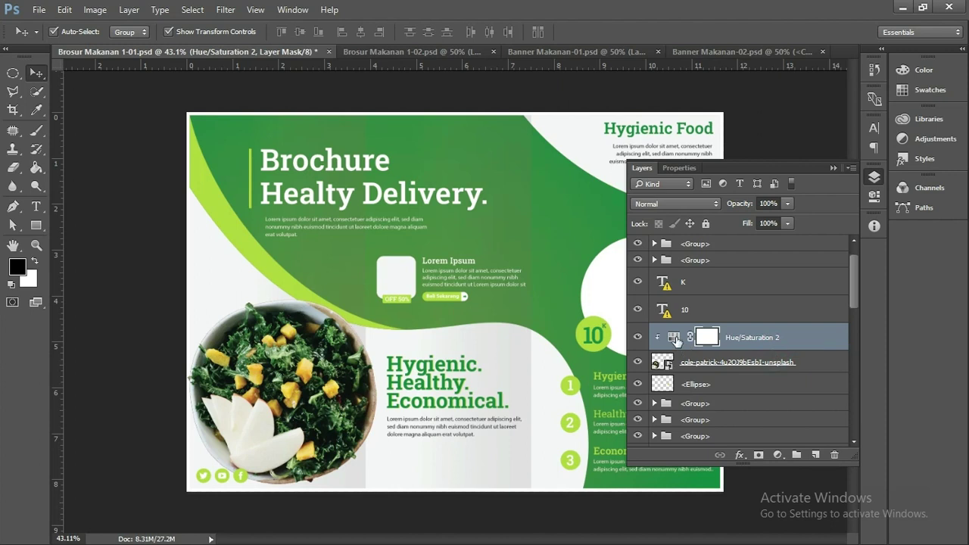
double_click(675, 338)
mouse_move(735, 263)
mouse_down()
mouse_move(750, 267)
mouse_move(751, 295)
mouse_move(775, 294)
mouse_move(719, 294)
mouse_move(789, 294)
mouse_up()
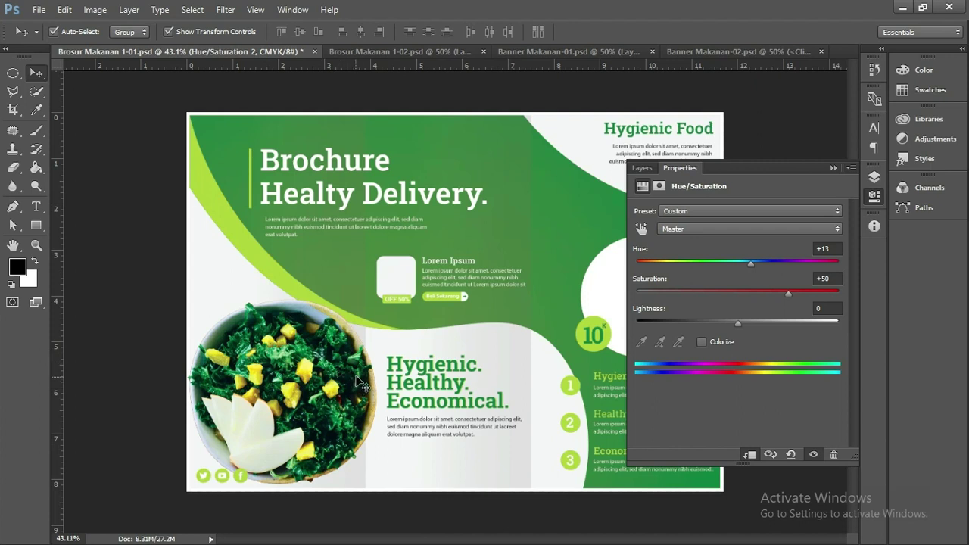
click(833, 168)
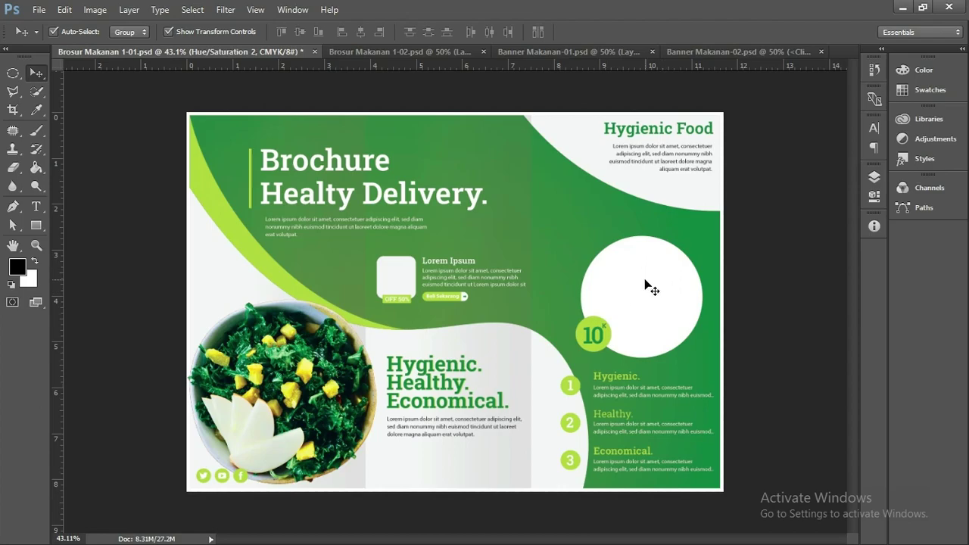
Step: Drag the ella-olsson salad photo from the food photos folder into Photoshop
key(alt+Tab)
click(678, 386)
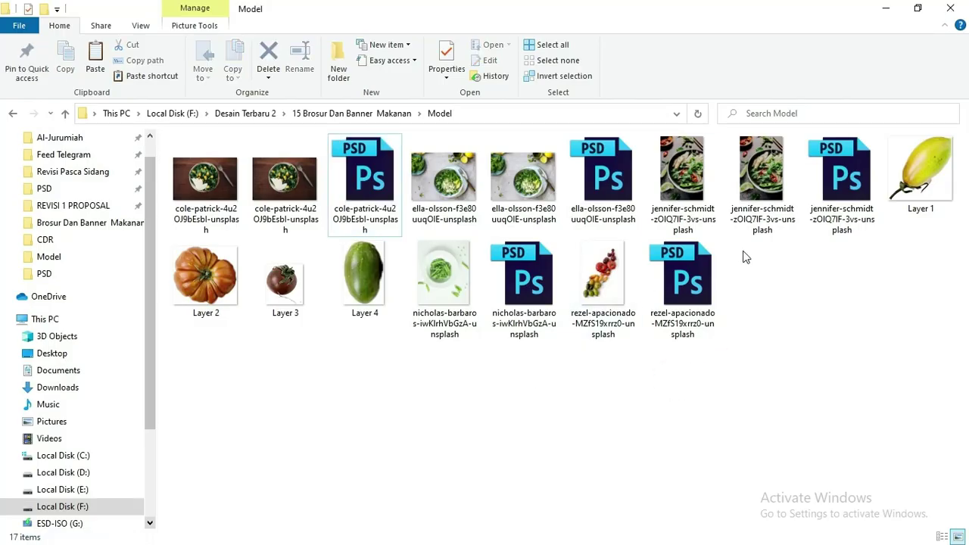
mouse_move(606, 174)
mouse_down()
mouse_move(642, 361)
mouse_move(561, 288)
mouse_move(548, 291)
mouse_up()
key(alt+Tab)
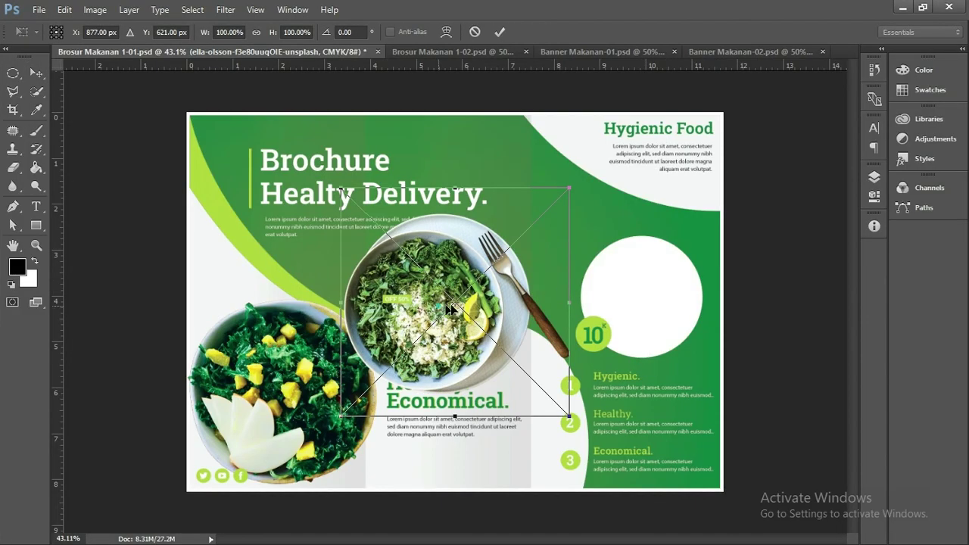
Step: Scale the ella-olsson photo to about 59% and fit it onto the white circle
drag(448, 309, 627, 298)
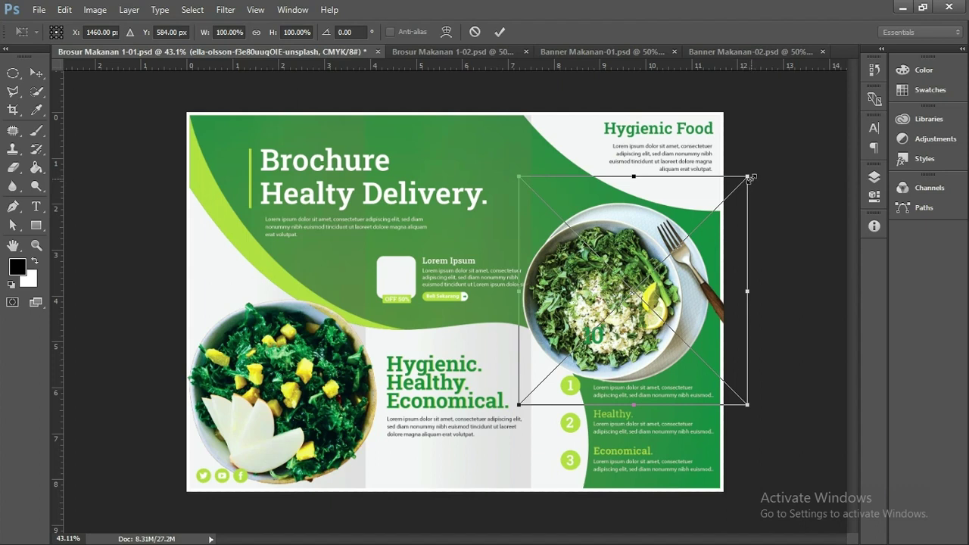
drag(749, 178, 716, 188)
mouse_move(623, 283)
mouse_down()
mouse_move(646, 284)
mouse_move(633, 286)
mouse_up()
key(Return)
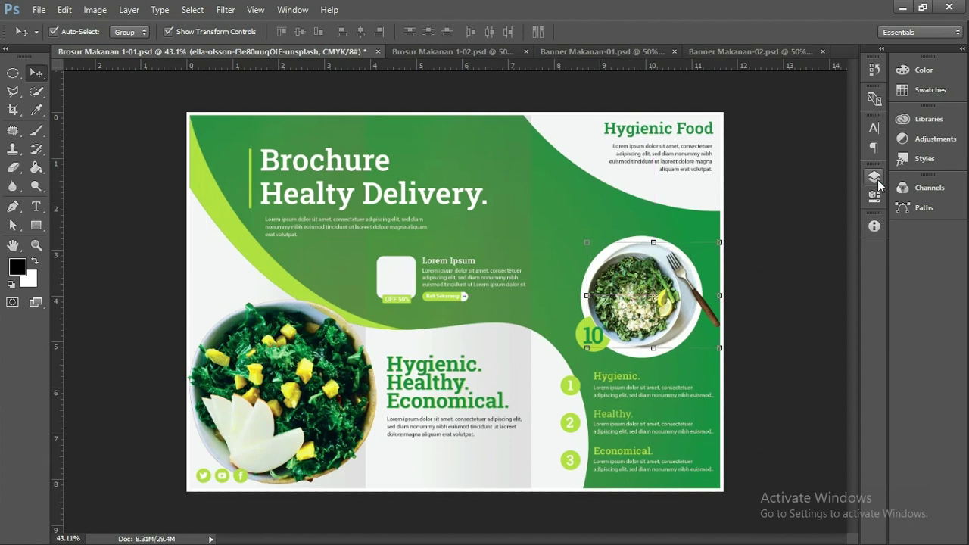
Step: Add a new Hue/Saturation adjustment layer above the ella-olsson photo layer
click(876, 178)
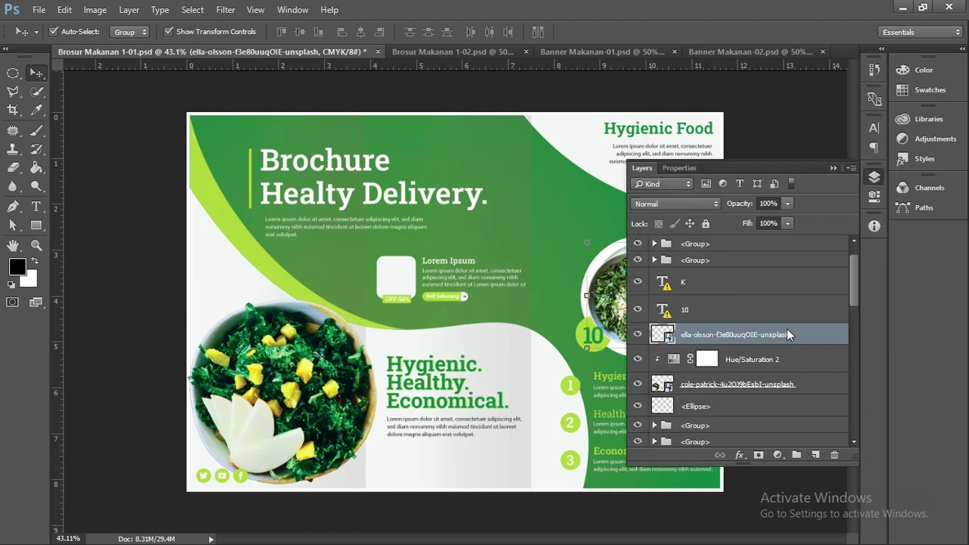
right_click(787, 330)
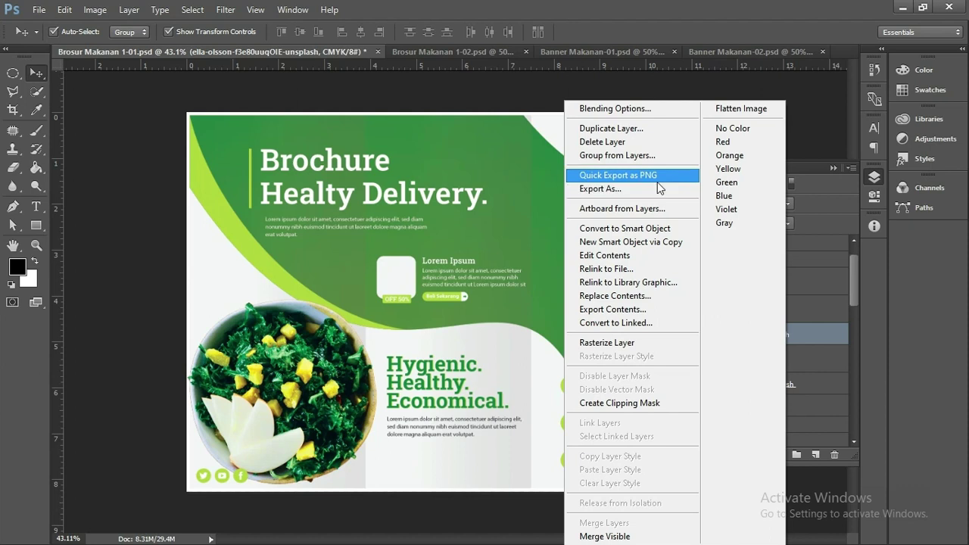
click(811, 328)
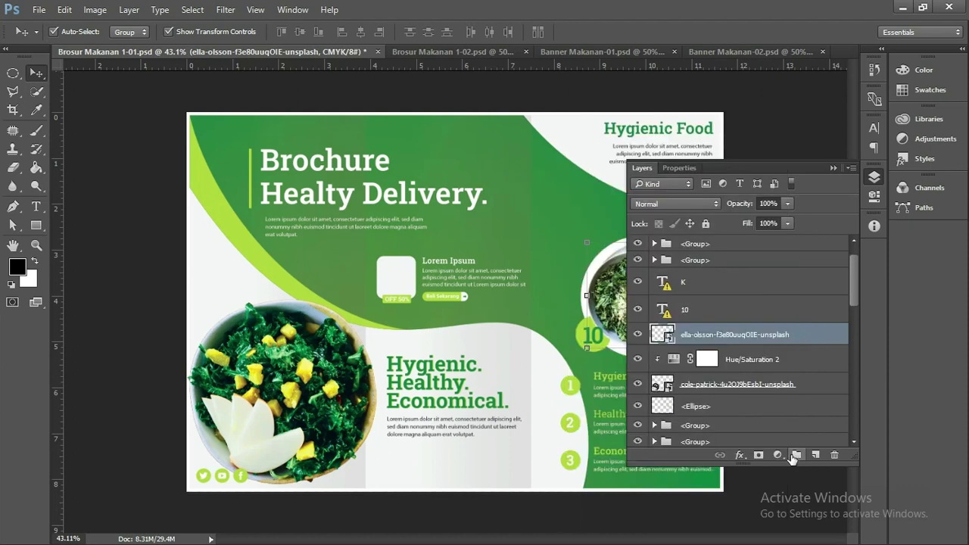
click(777, 455)
click(818, 283)
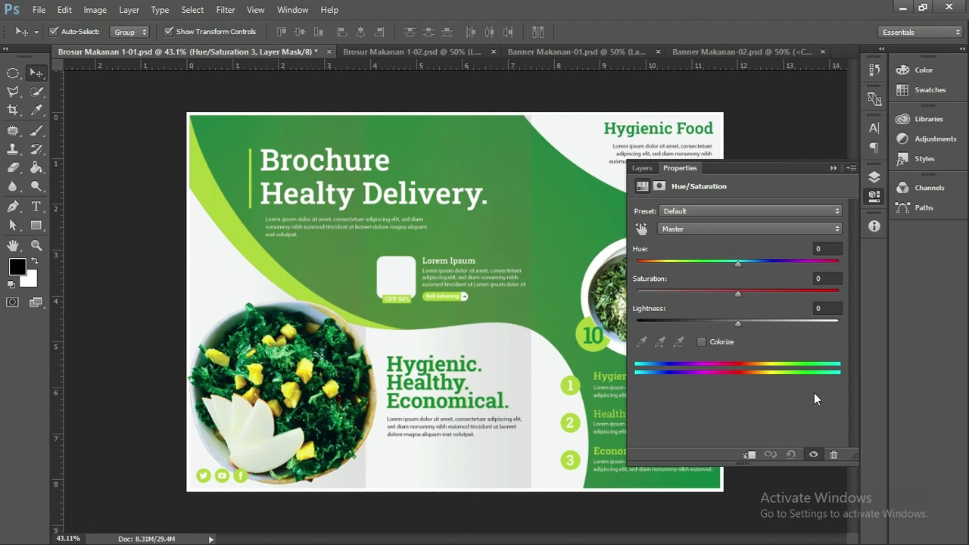
Step: Clip the Hue/Saturation 3 adjustment to the round salad photo below it
click(831, 168)
click(874, 176)
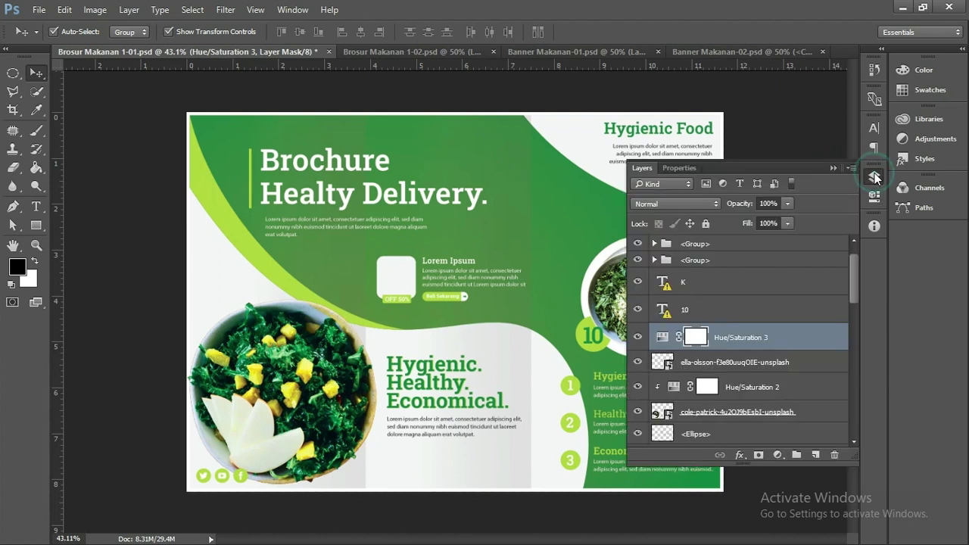
right_click(753, 344)
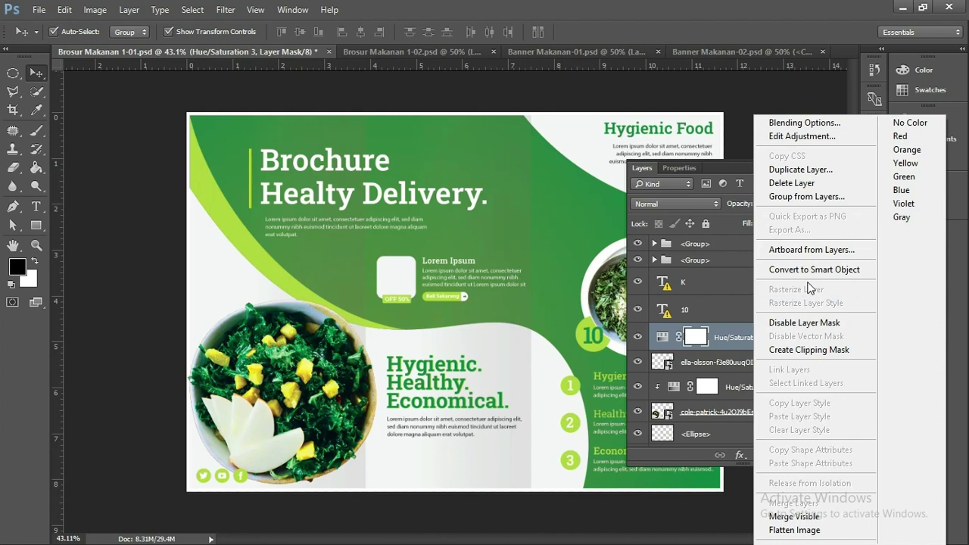
click(822, 350)
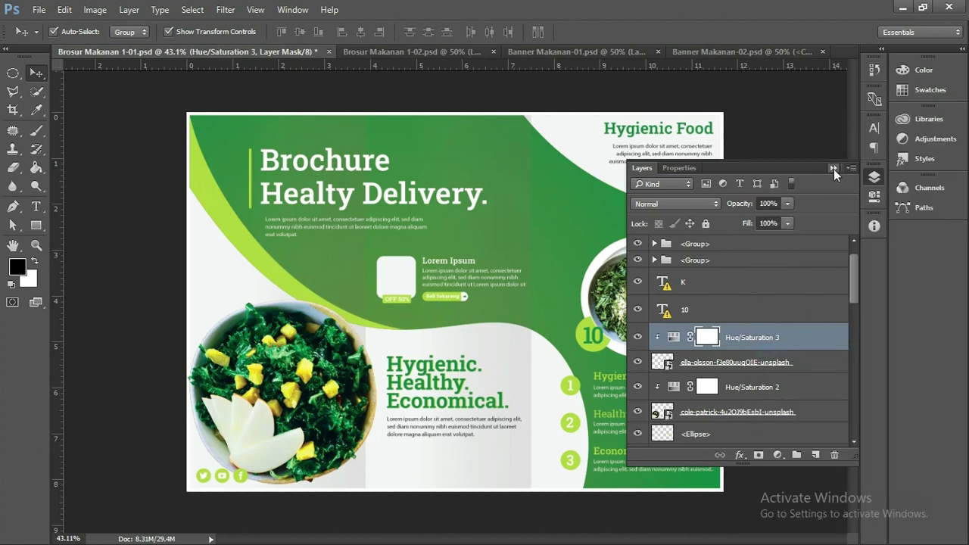
click(834, 169)
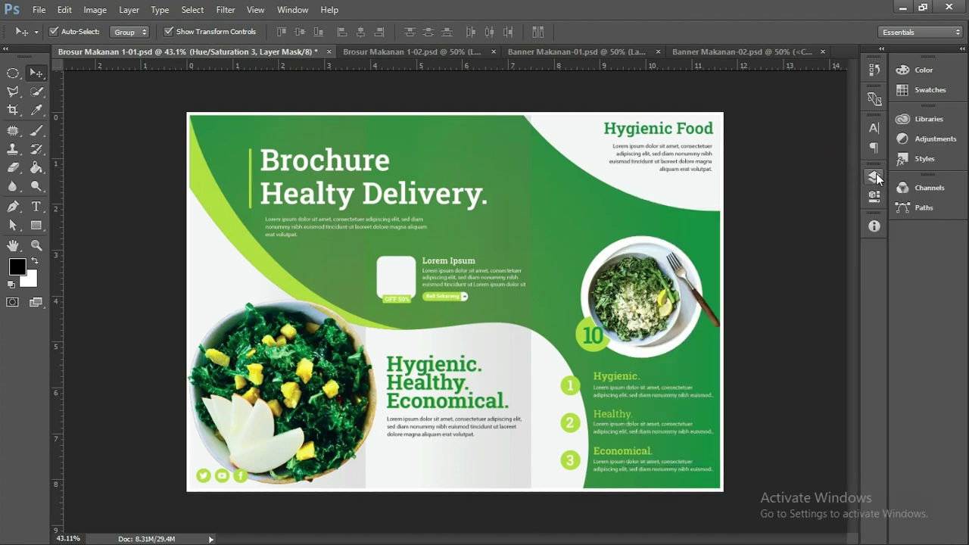
click(875, 177)
Step: Set Hue/Saturation 3 to Hue +6 and Saturation +32
double_click(682, 337)
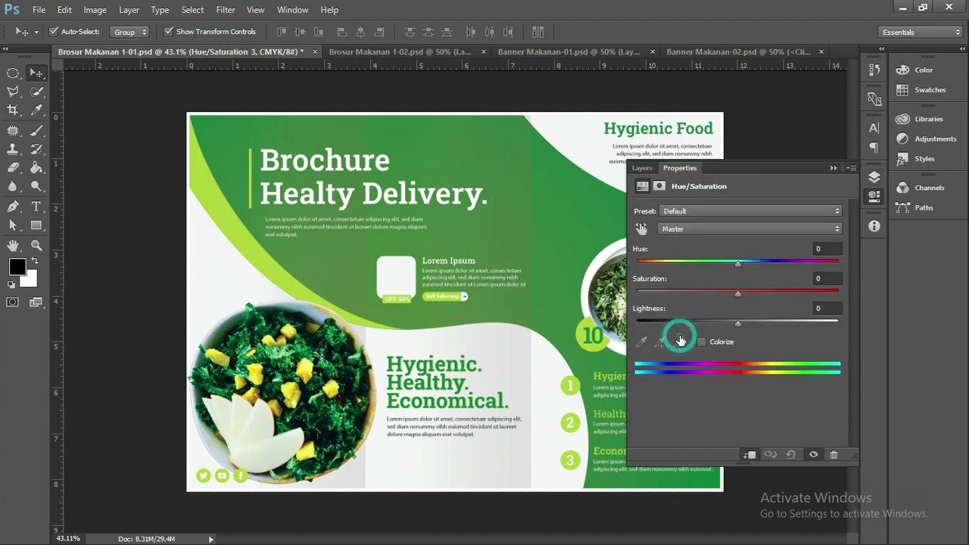
drag(737, 290, 772, 291)
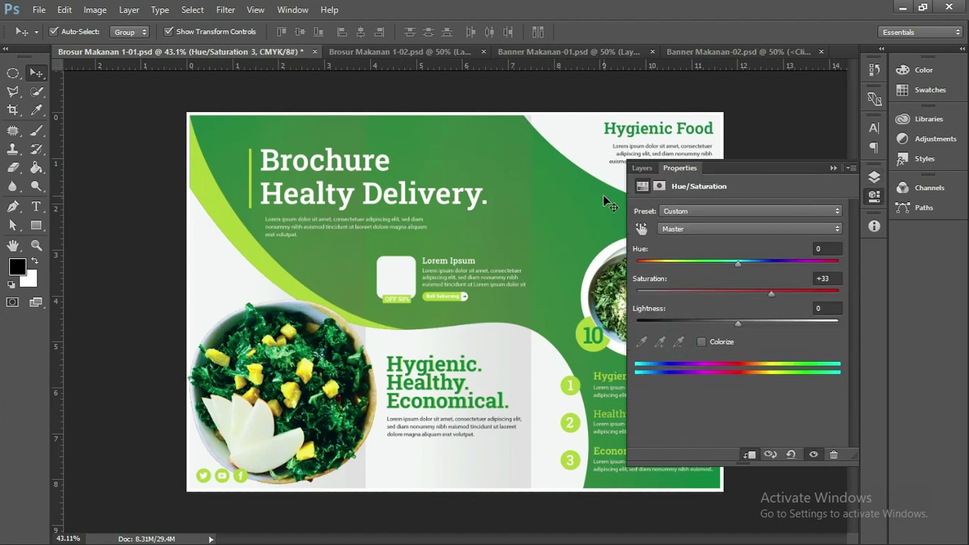
scroll(494, 222, down, 1)
scroll(473, 229, down, 1)
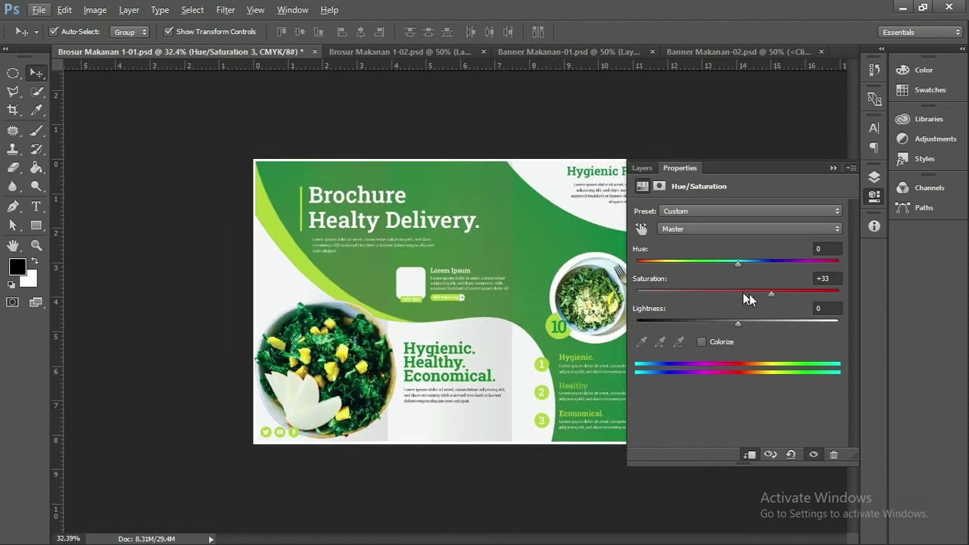
mouse_move(774, 293)
mouse_down()
mouse_move(733, 294)
mouse_move(743, 263)
mouse_up()
click(834, 168)
scroll(631, 285, up, 2)
scroll(631, 284, up, 3)
scroll(631, 285, up, 2)
scroll(631, 285, down, 1)
scroll(631, 285, down, 1)
scroll(631, 284, down, 1)
scroll(630, 278, down, 1)
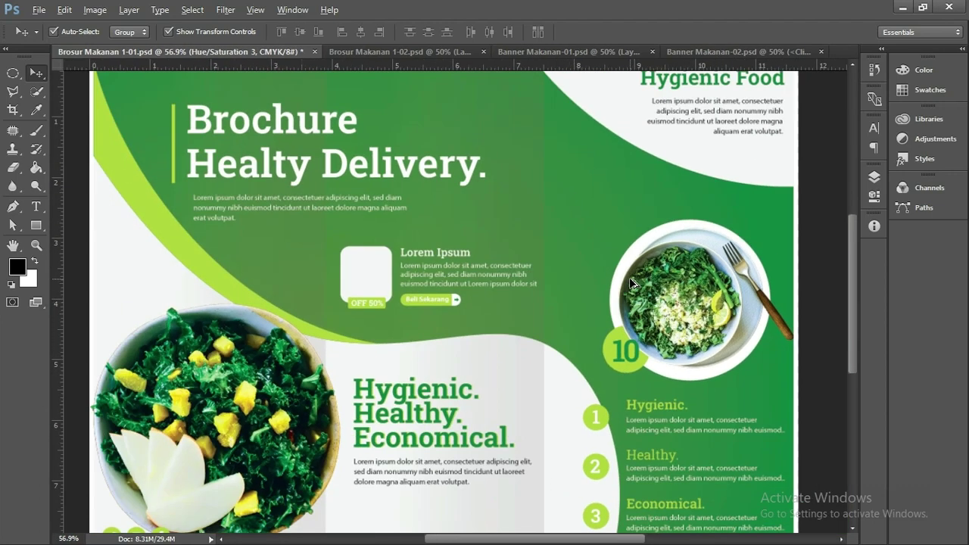
scroll(629, 277, down, 1)
scroll(630, 277, down, 1)
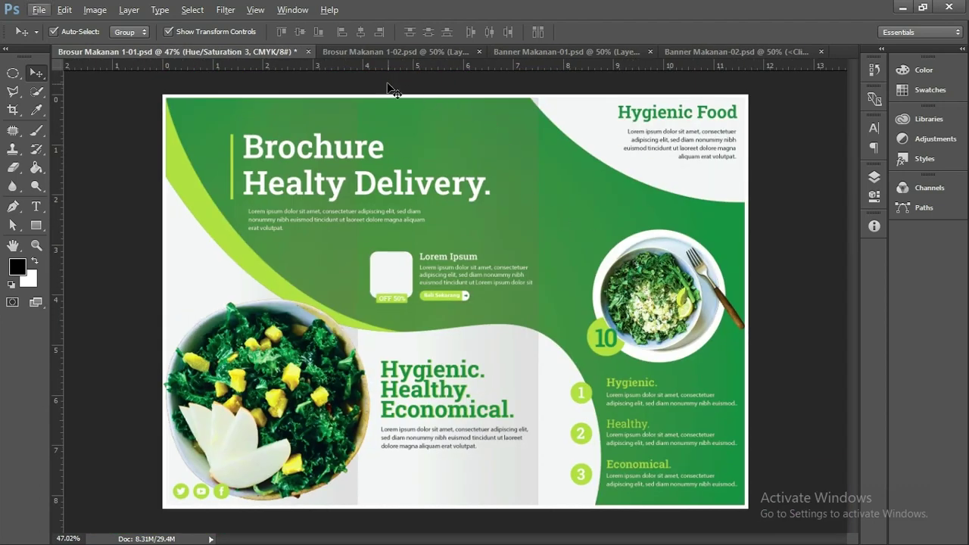
Step: Check Brosur Makanan 1-02, Banner Makanan-01 and -02, then return to Brosur Makanan 1-01
click(383, 56)
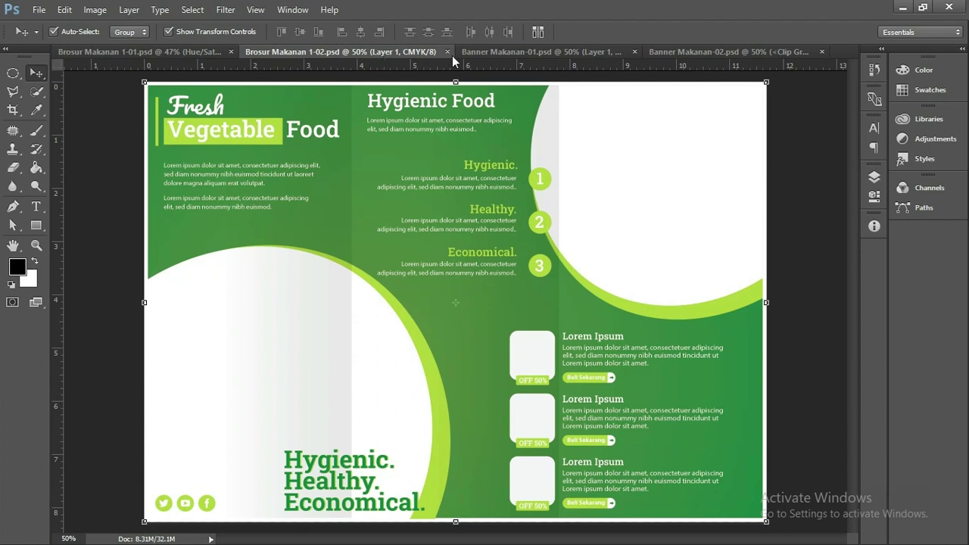
click(495, 51)
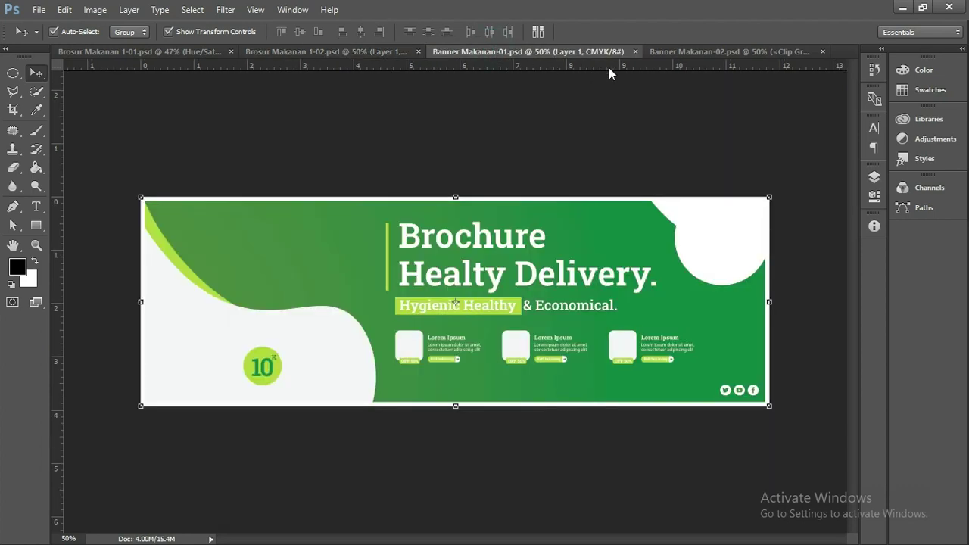
click(676, 51)
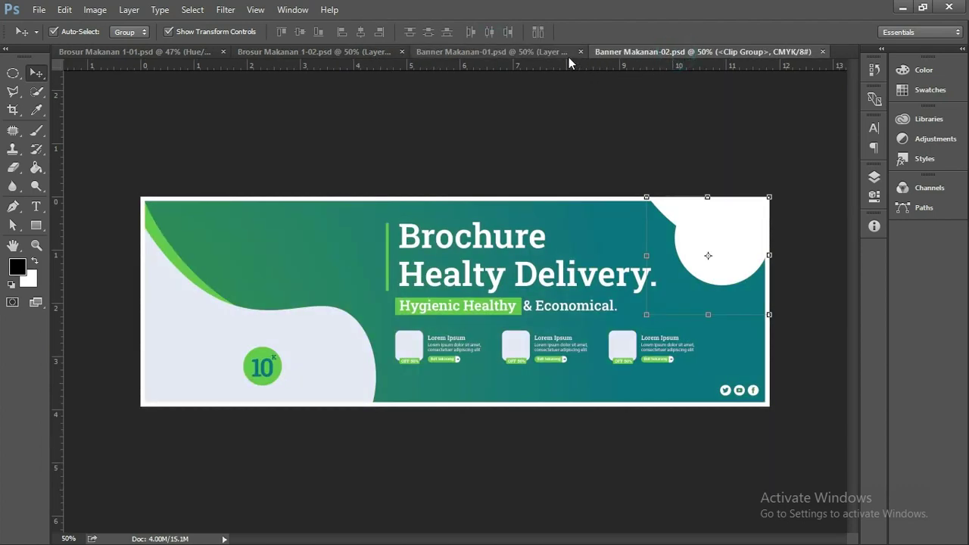
click(321, 50)
click(179, 55)
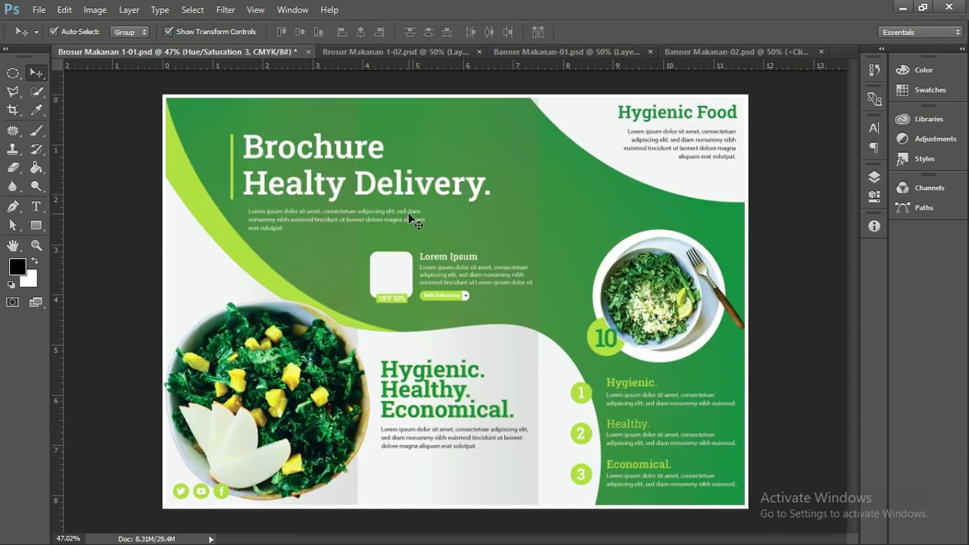
key(alt+Tab)
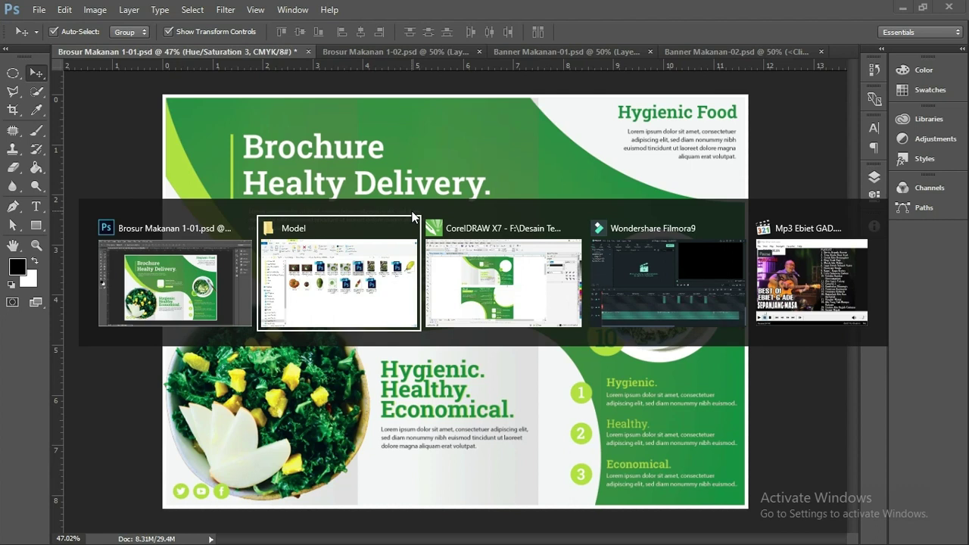
Step: In CorelDRAW, glance at the banner file, then select the brochure's heading group
key(alt+Tab)
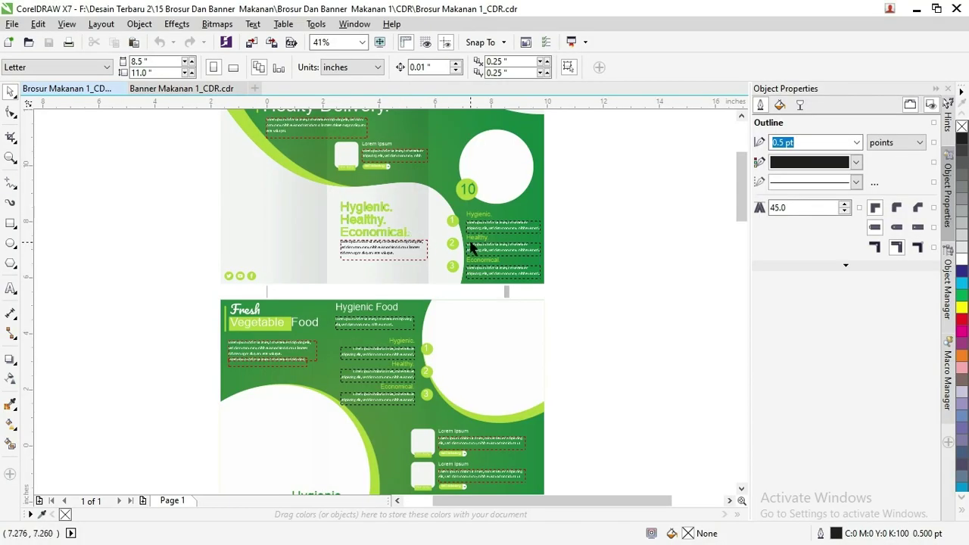
click(189, 96)
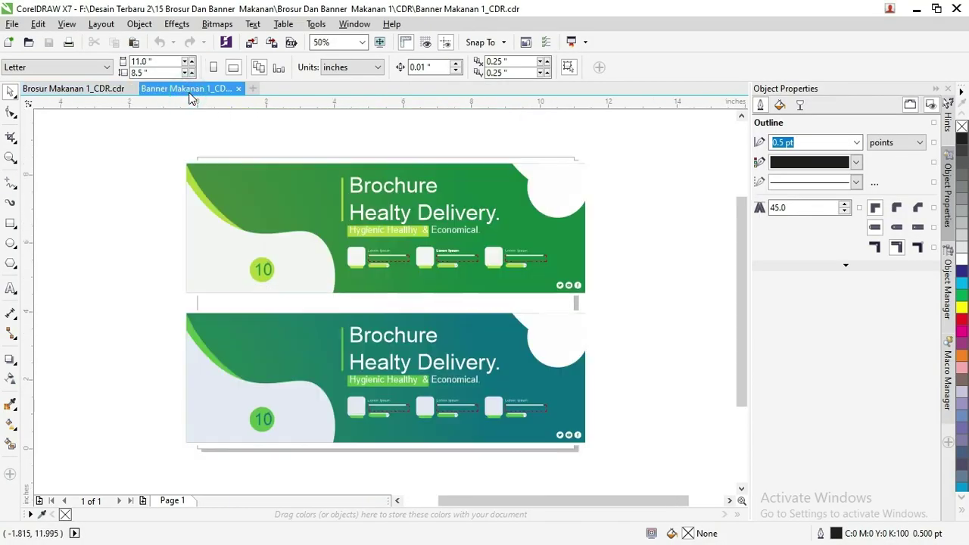
click(73, 91)
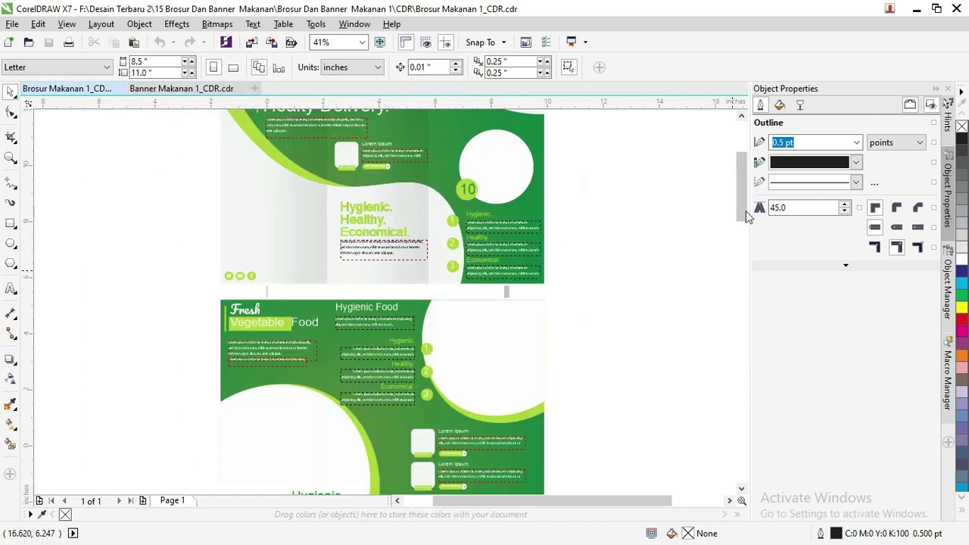
scroll(743, 189, up, 3)
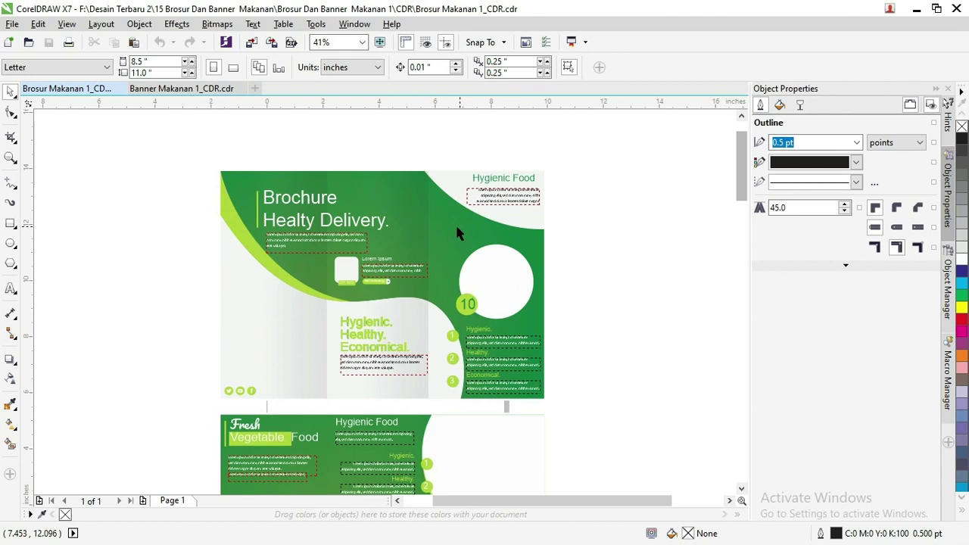
click(303, 202)
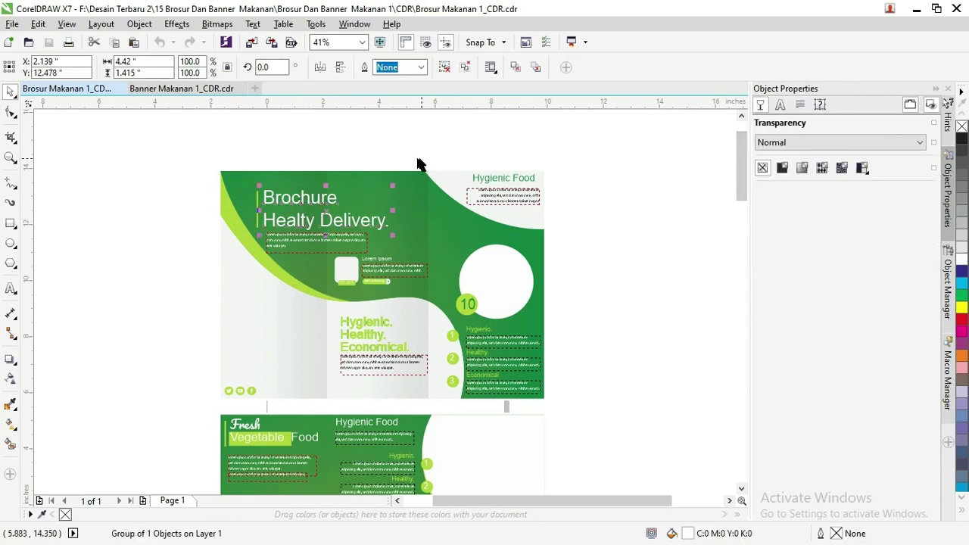
right_click(308, 206)
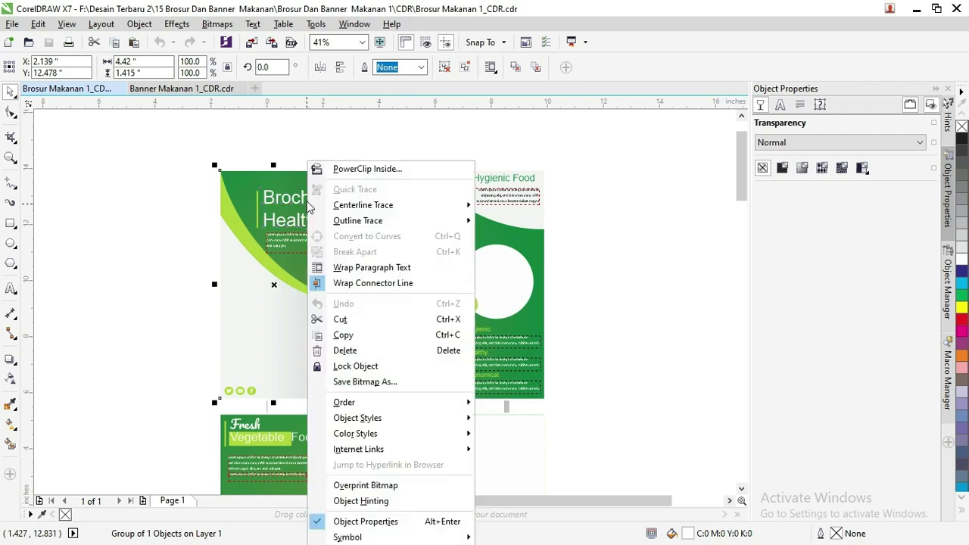
Step: Move the left-panel bitmap and another object far to the left of the page
click(292, 145)
click(308, 212)
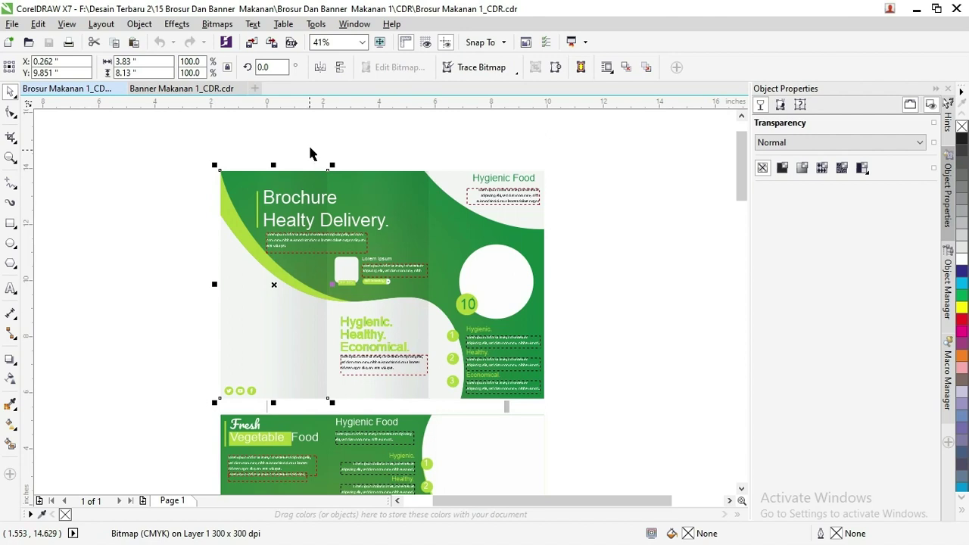
click(313, 147)
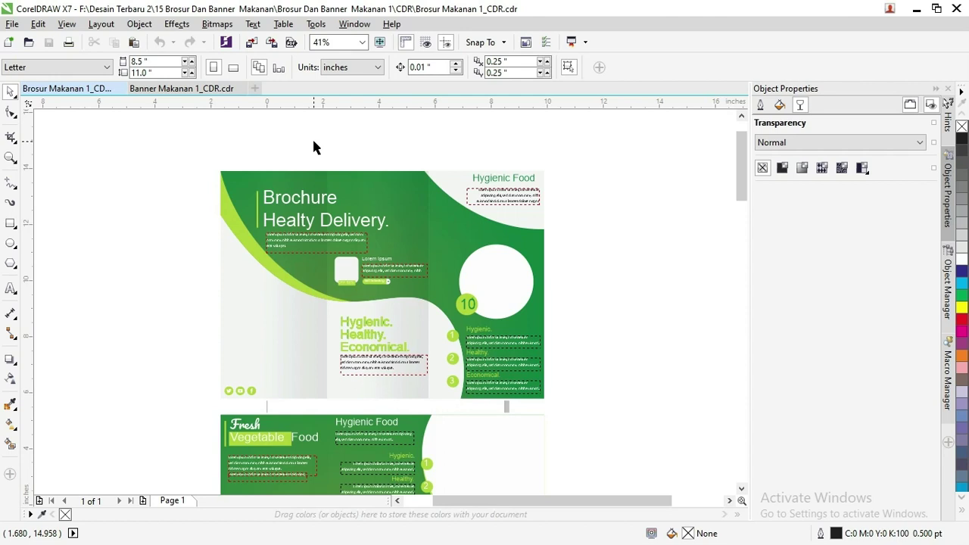
drag(310, 177, 278, 166)
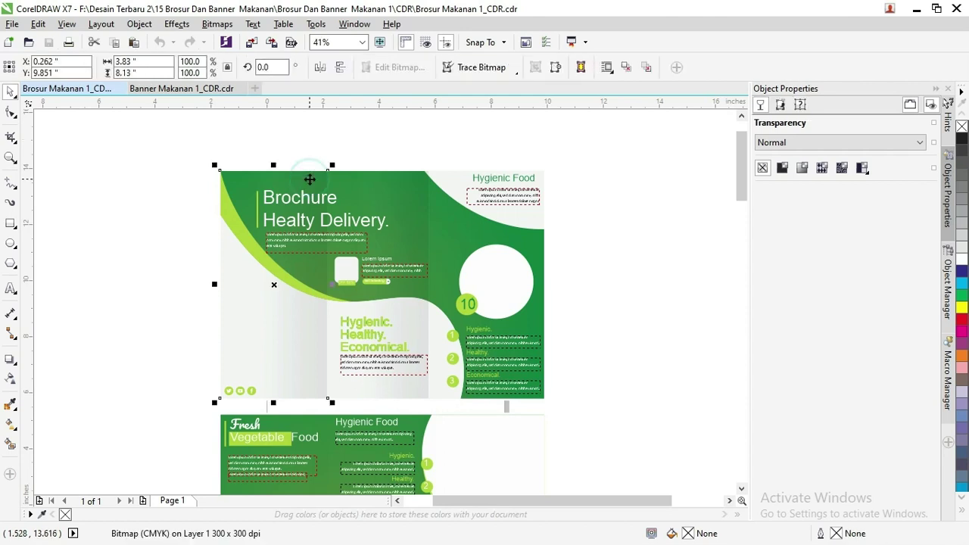
key(ctrl+z)
scroll(371, 190, down, 1)
scroll(371, 190, down, 2)
drag(372, 189, 258, 177)
Step: Ungroup the heading and select the 'Brochure Healty Delivery.' text
scroll(341, 189, up, 6)
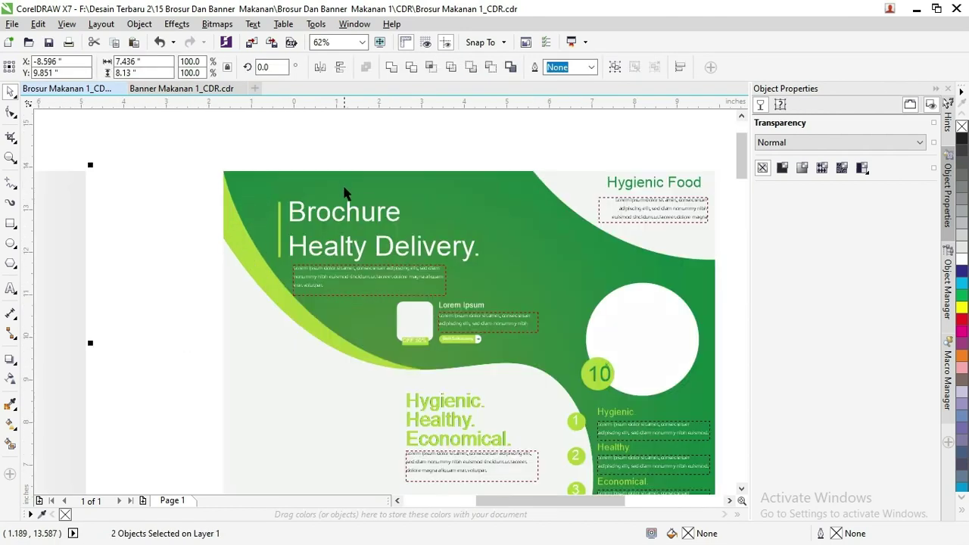
click(335, 210)
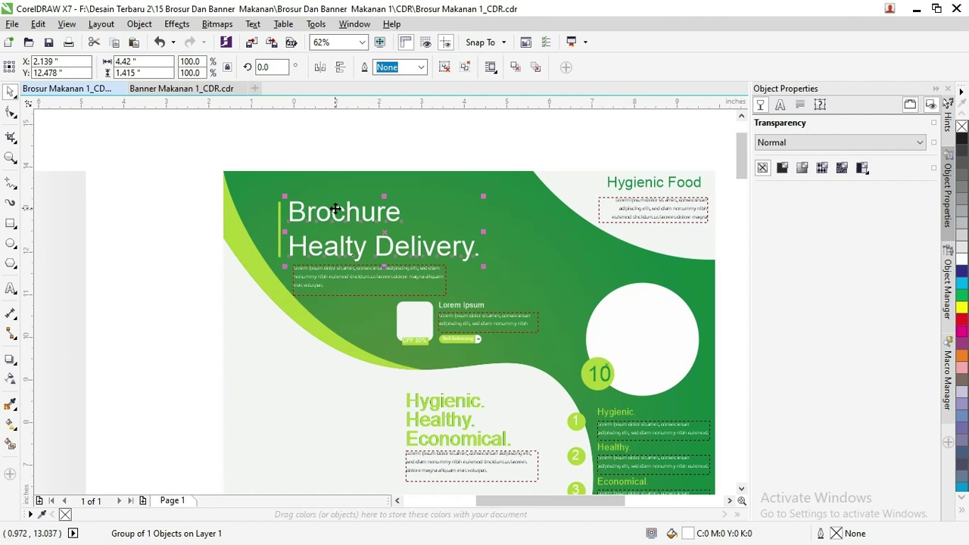
right_click(394, 220)
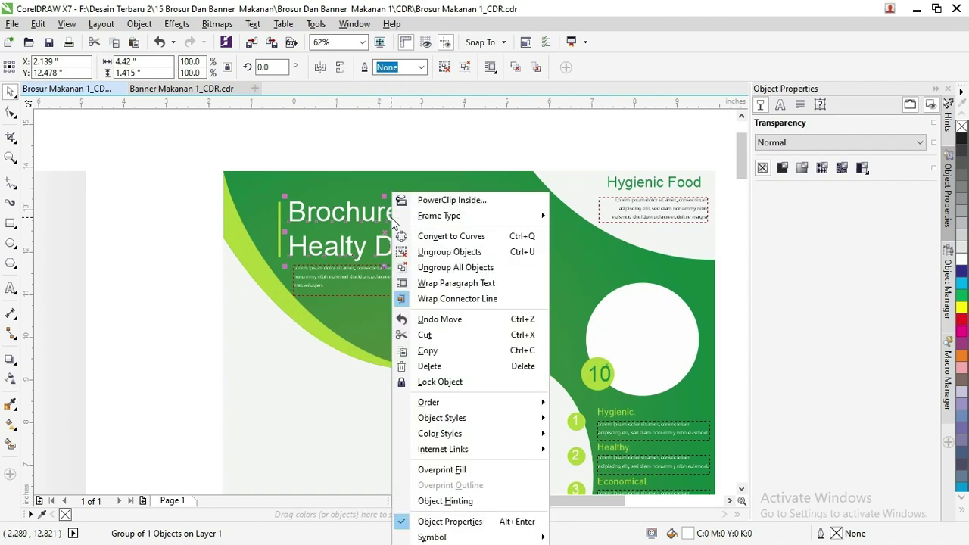
click(451, 269)
click(363, 156)
click(379, 216)
Step: Set the headline font to Roboto Medium
click(413, 67)
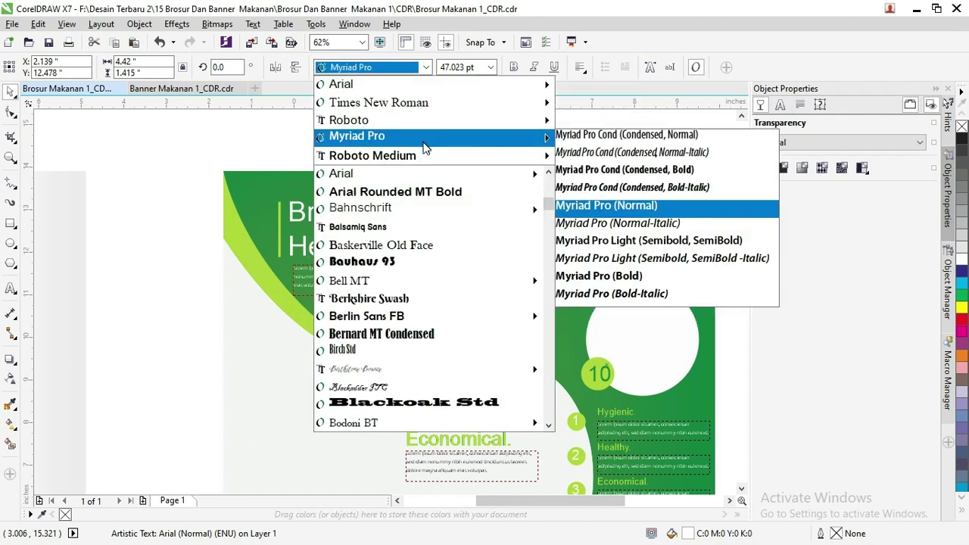
click(371, 155)
click(373, 68)
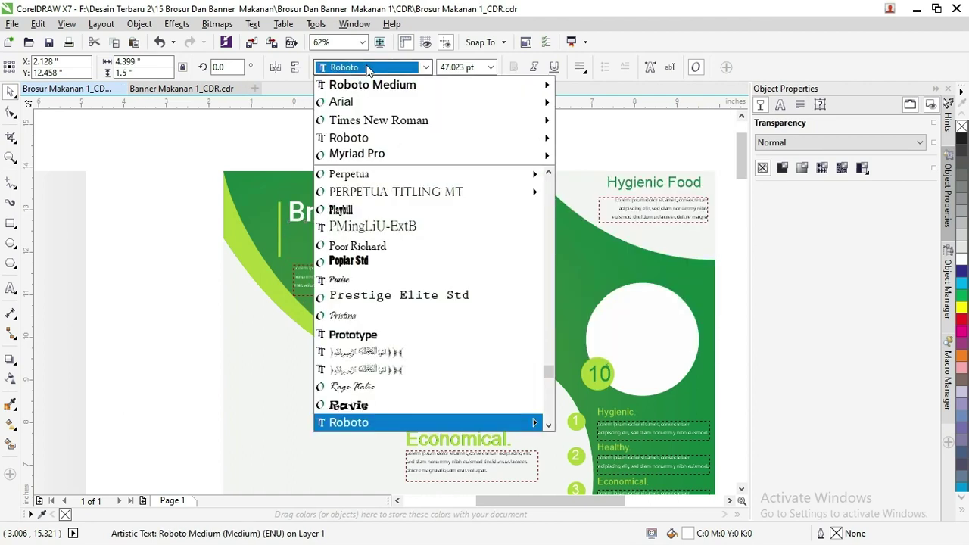
scroll(424, 256, down, 3)
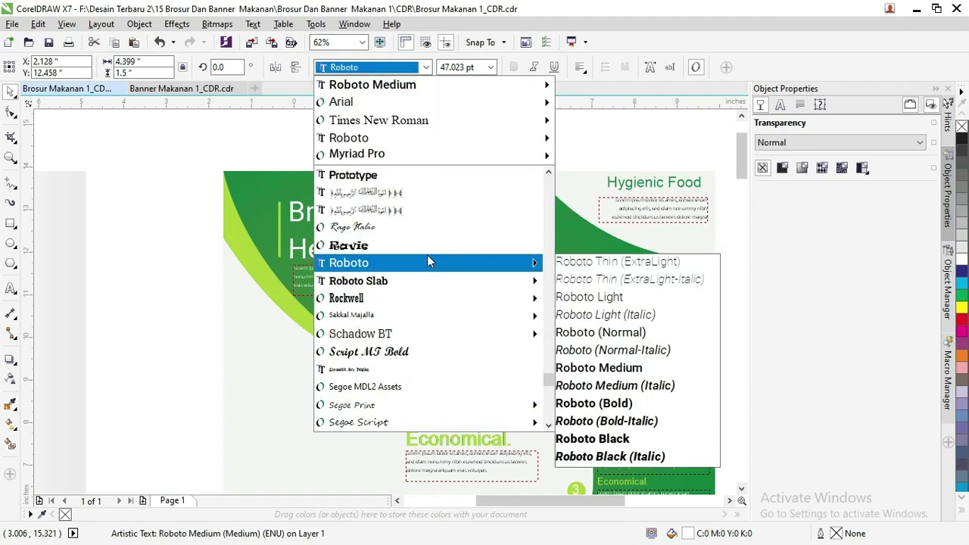
mouse_move(358, 281)
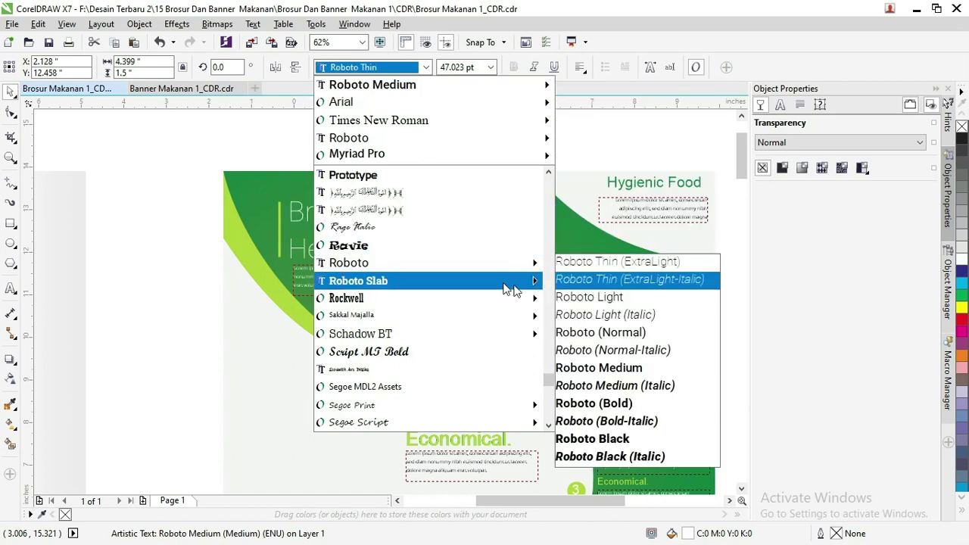
scroll(496, 285, down, 1)
scroll(495, 286, down, 1)
scroll(495, 287, down, 2)
scroll(495, 287, down, 1)
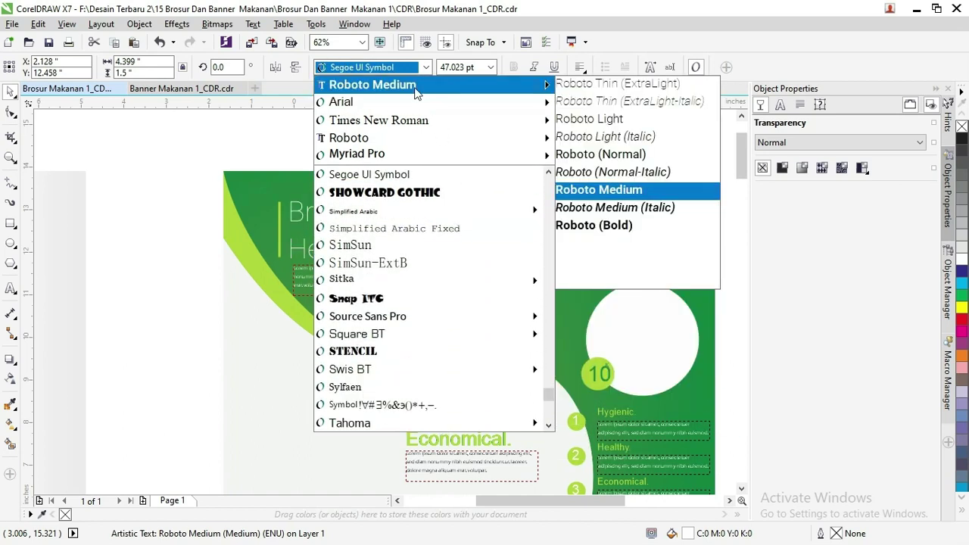
click(377, 69)
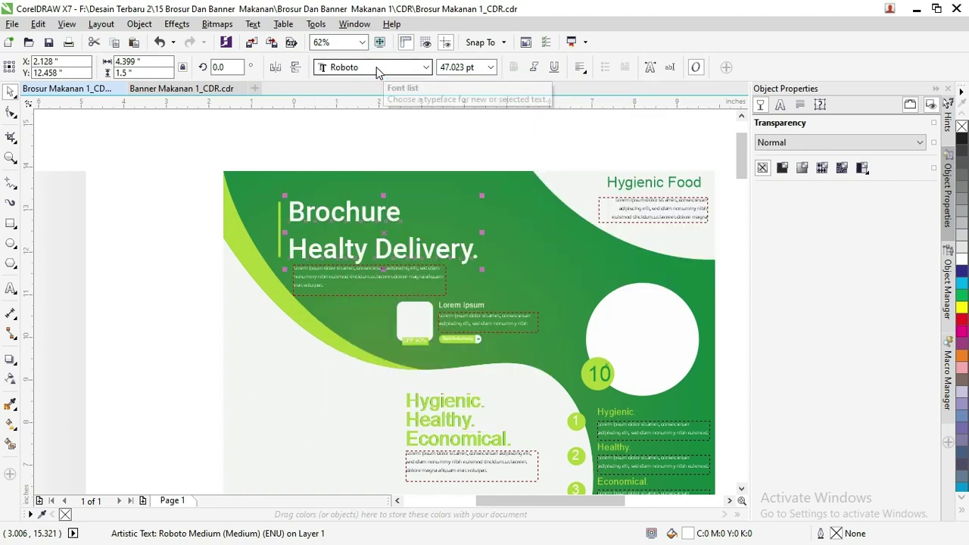
Step: Change the headline font to Roboto Slab Bold
click(377, 69)
key(Up)
key(Up)
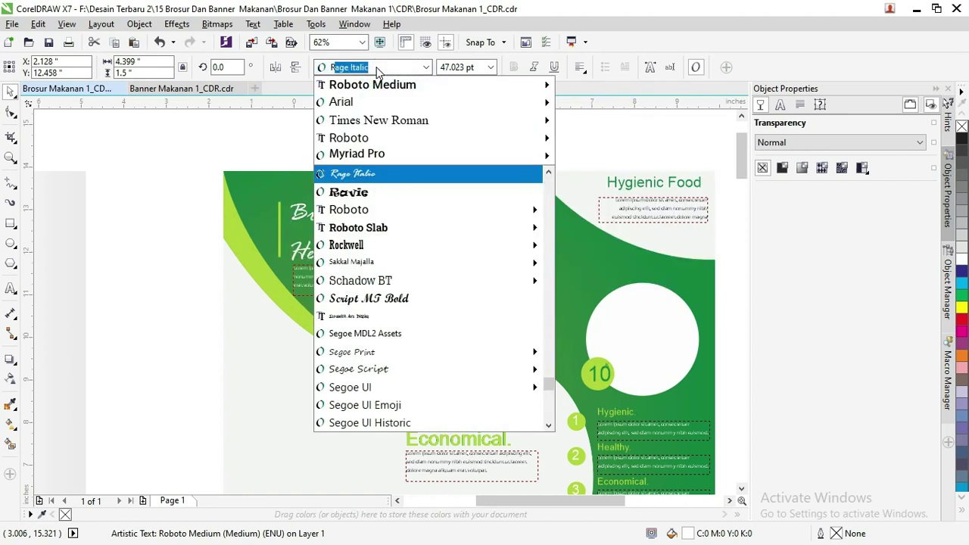
key(Down)
key(Down)
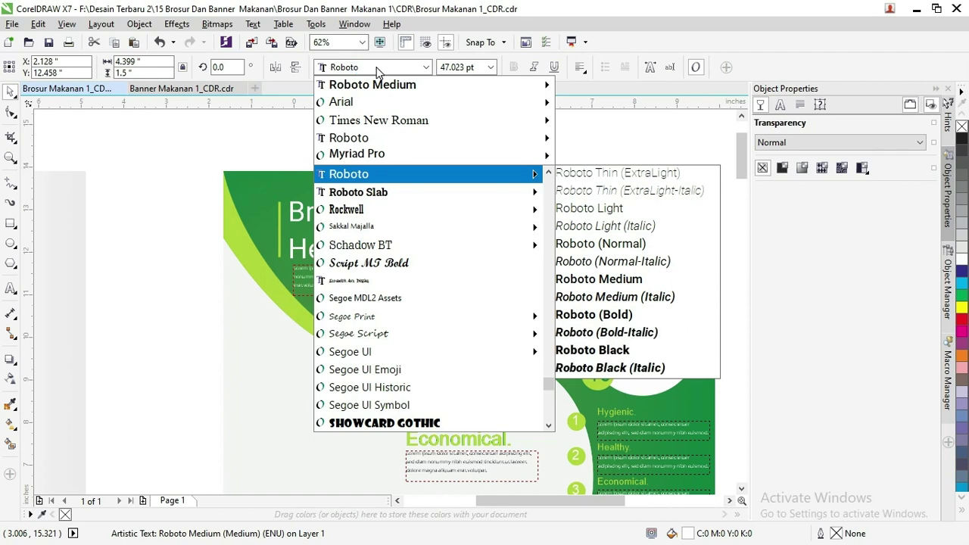
key(Down)
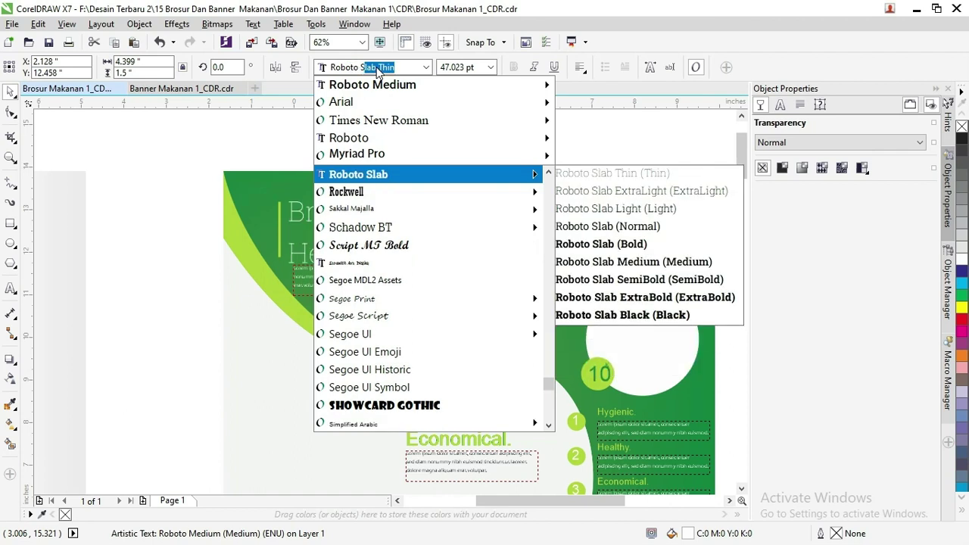
mouse_move(347, 209)
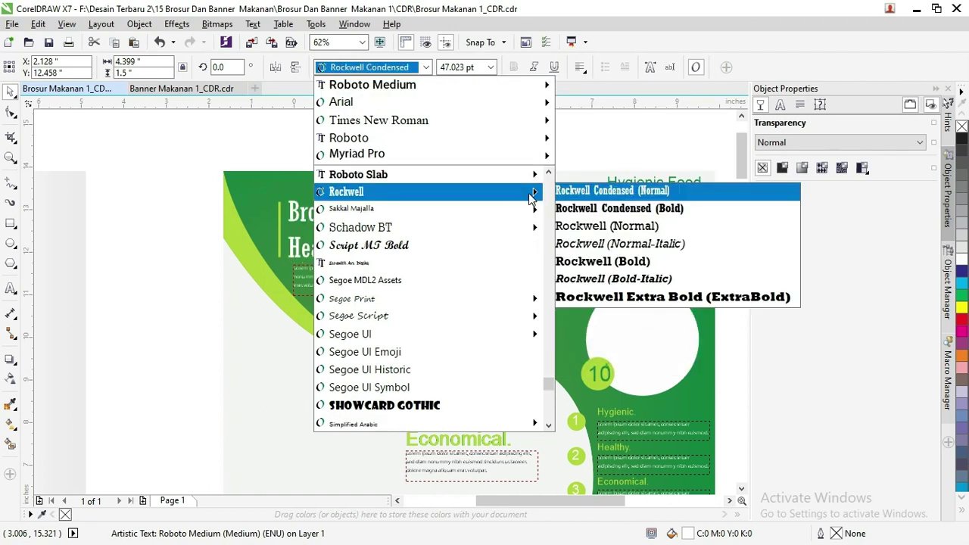
mouse_move(358, 174)
click(633, 244)
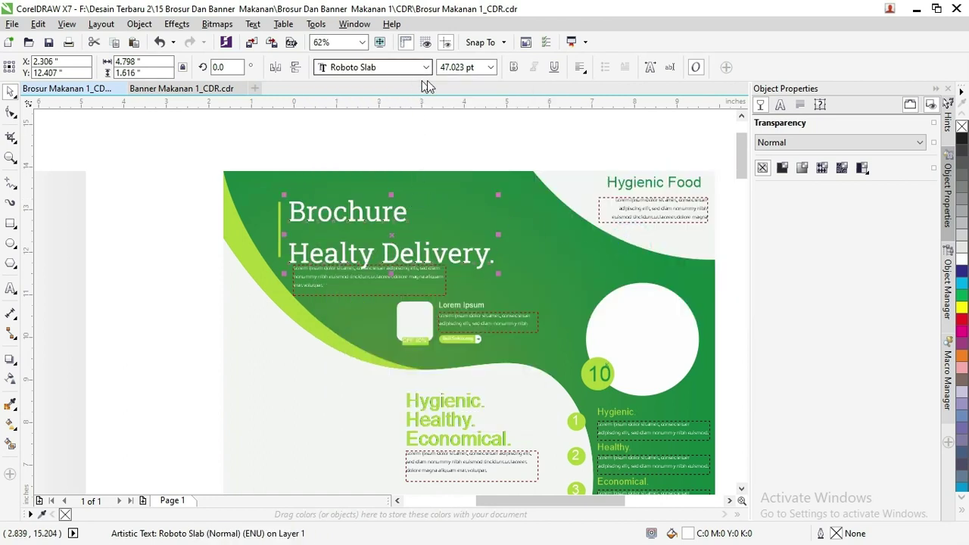
click(513, 66)
scroll(375, 246, up, 2)
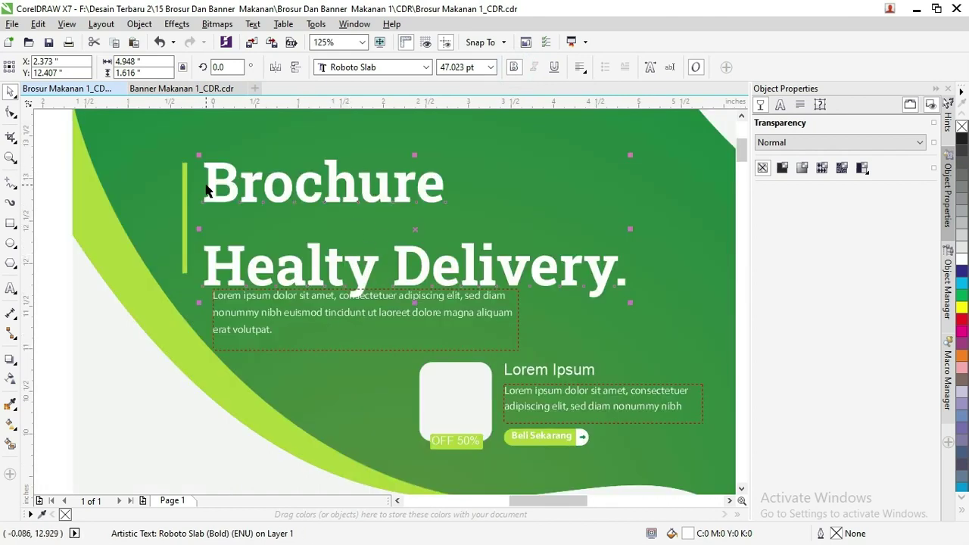
Step: Tighten the headline's line spacing with the Shape tool, then zoom out
click(11, 112)
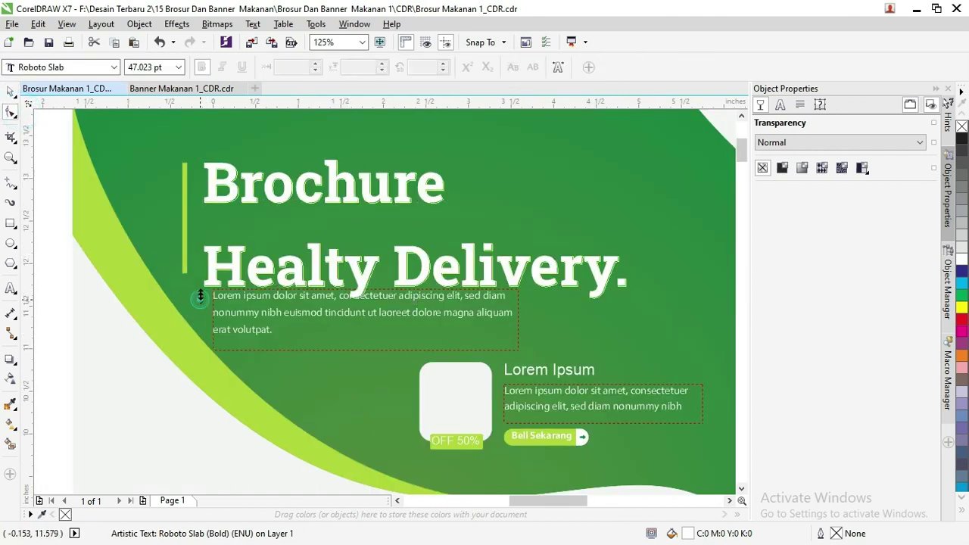
drag(200, 297, 210, 251)
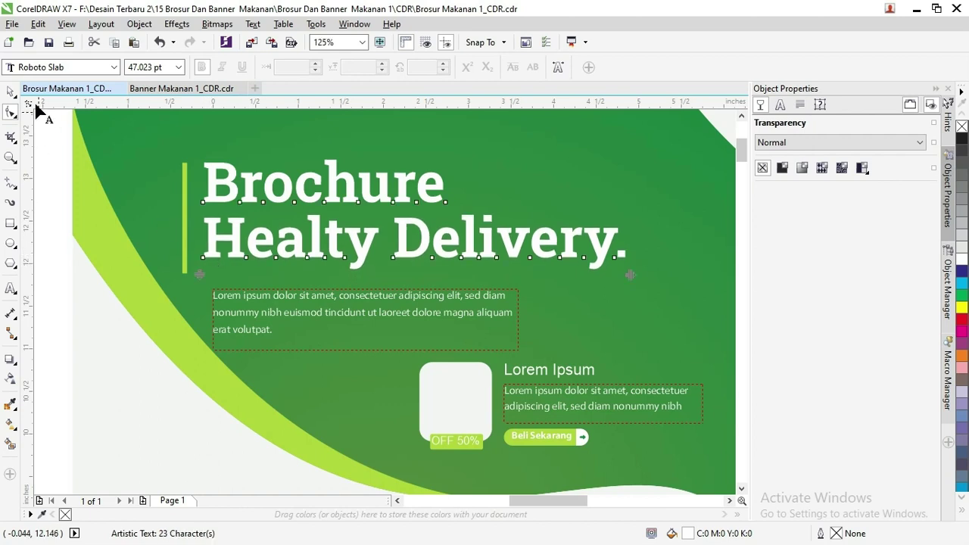
click(11, 91)
scroll(396, 272, down, 1)
scroll(409, 266, down, 1)
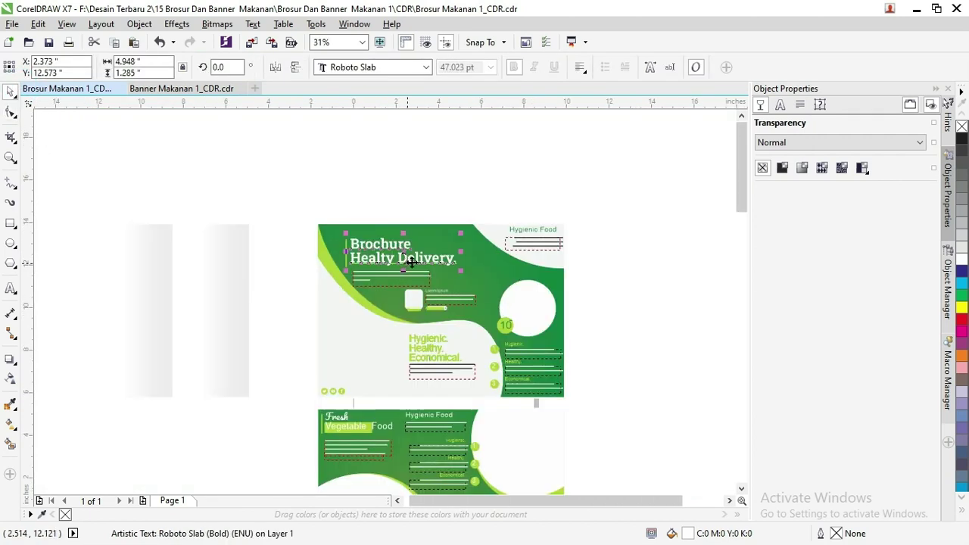
drag(742, 204, 732, 225)
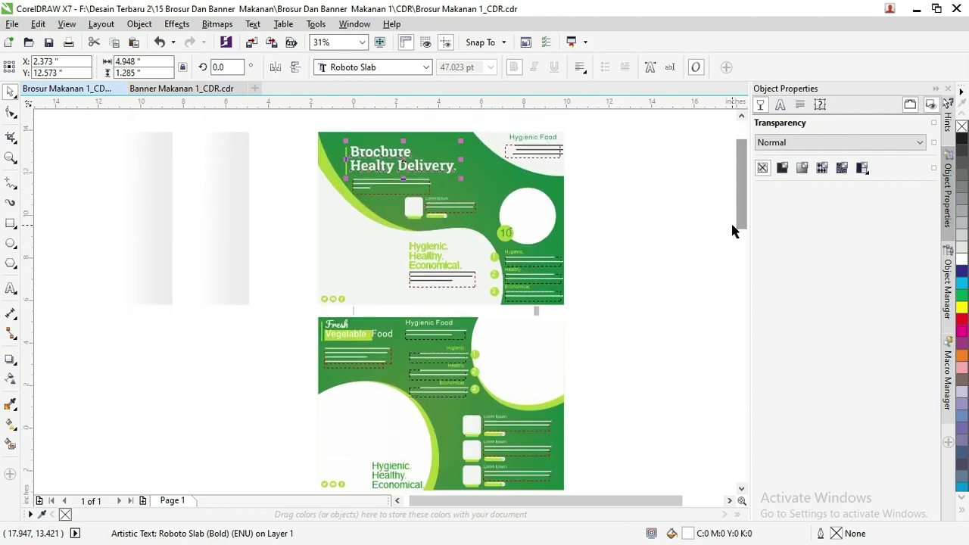
key(alt+Tab)
key(alt+Tab)
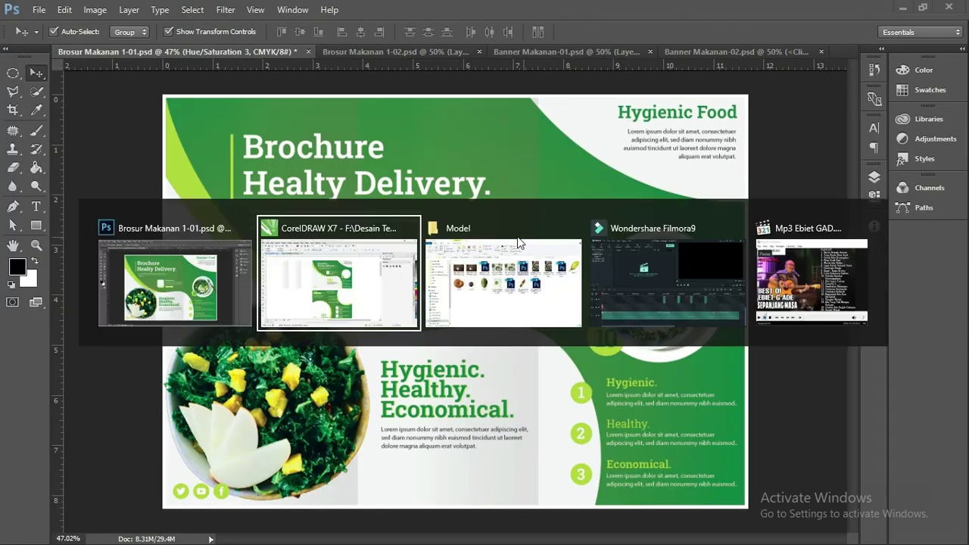
click(520, 241)
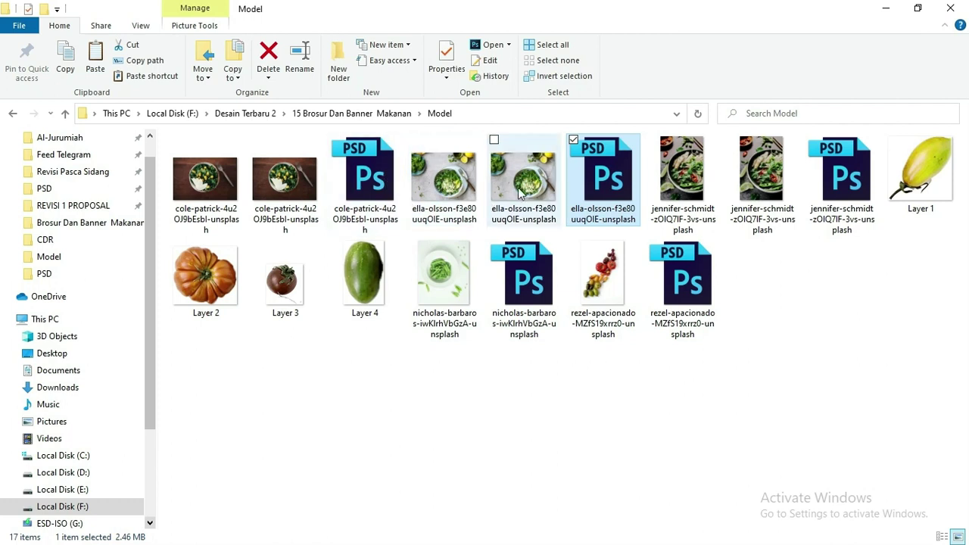
key(alt+Tab)
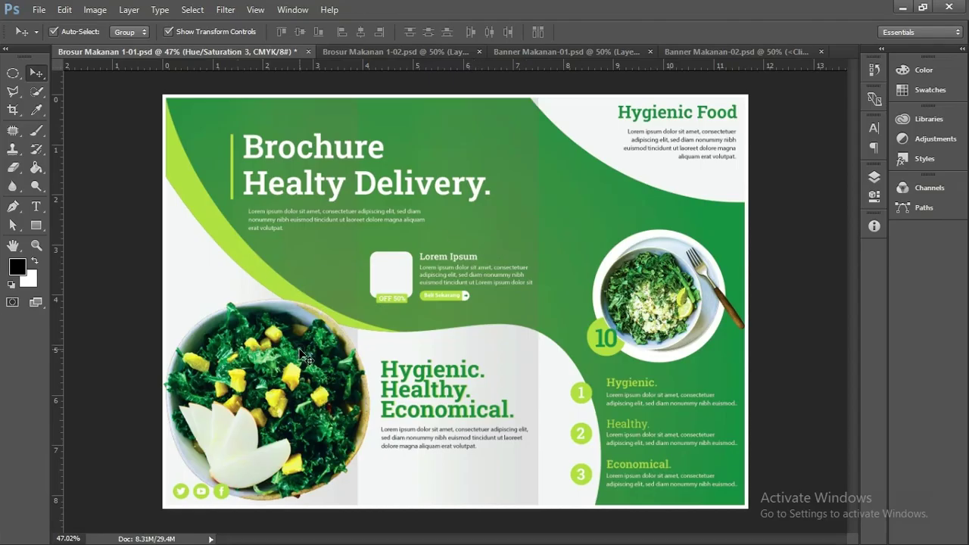
Step: Quick-export the cole-patrick salad layer as PNG into the Brosur Dan Banner Makanan 1 folder
click(306, 358)
click(874, 177)
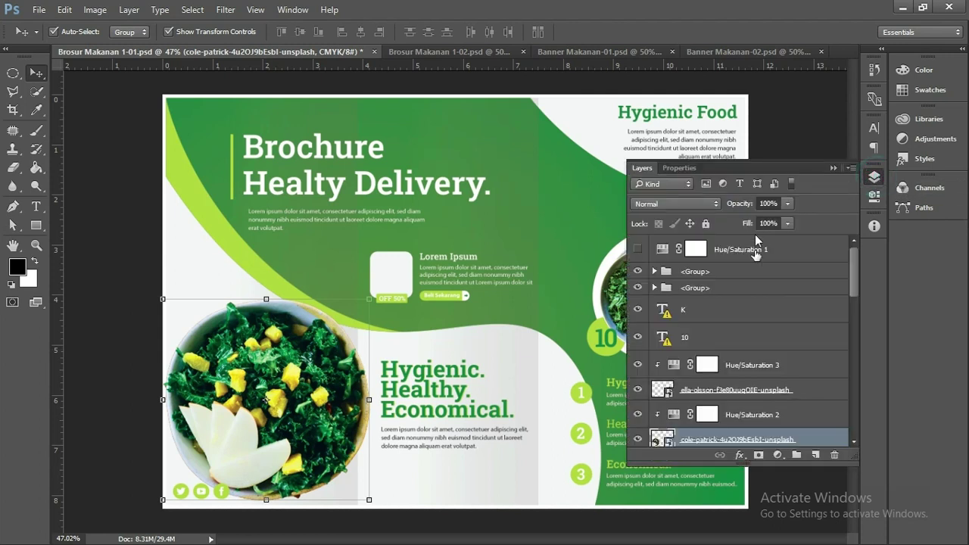
right_click(789, 447)
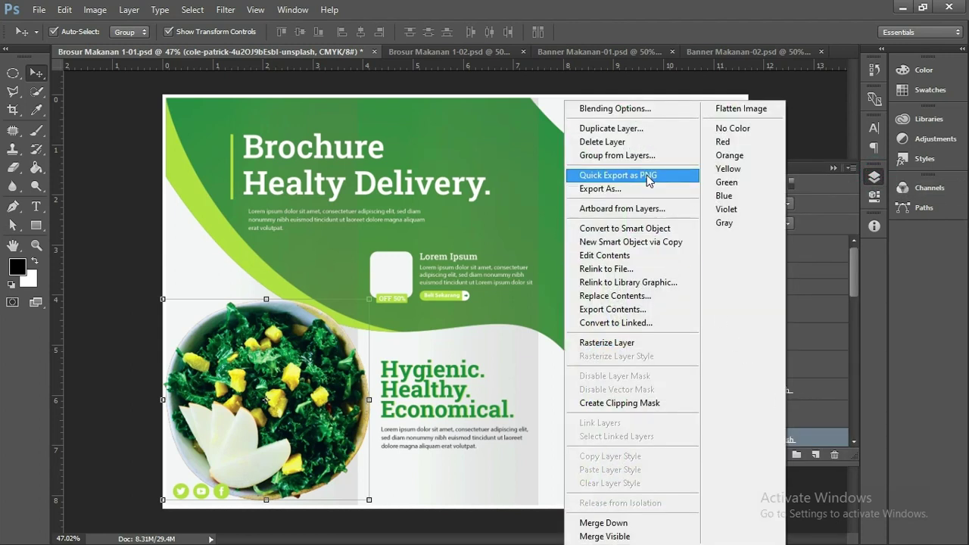
click(645, 174)
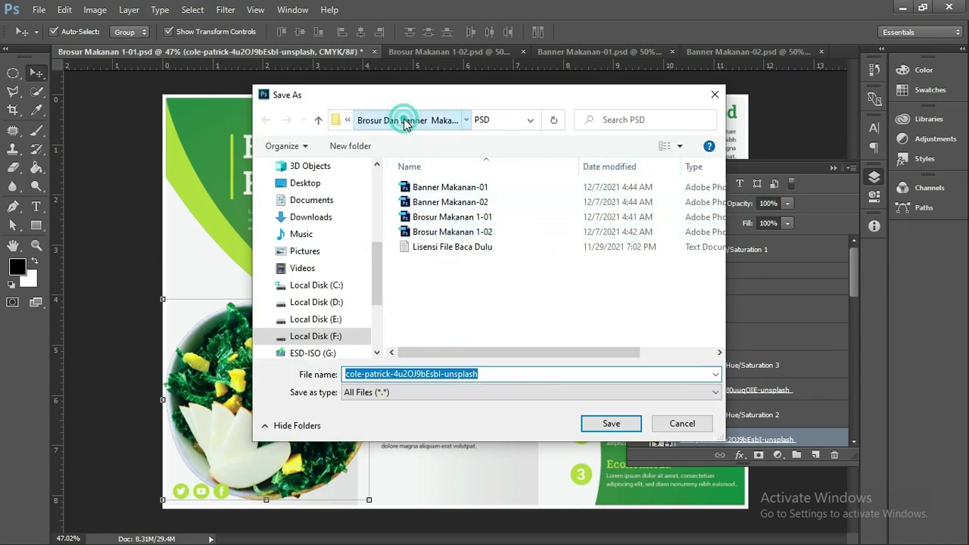
click(405, 120)
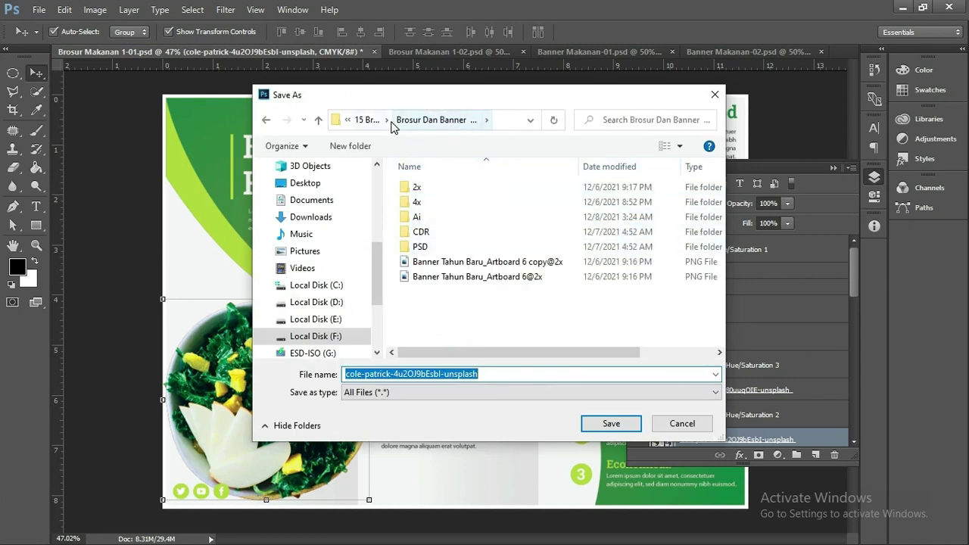
click(610, 425)
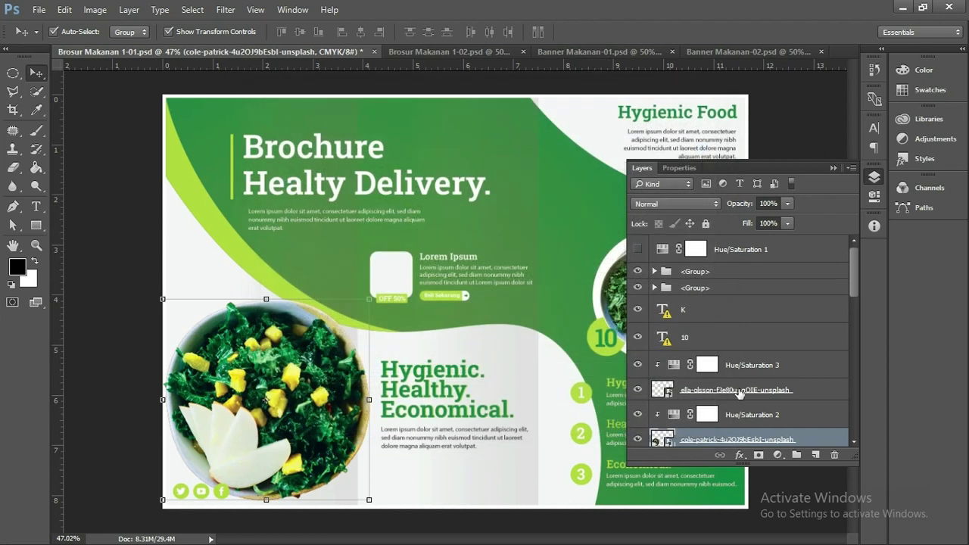
Step: Merge the upper-right bowl photo with its Hue/Saturation 3 adjustment layer
right_click(740, 391)
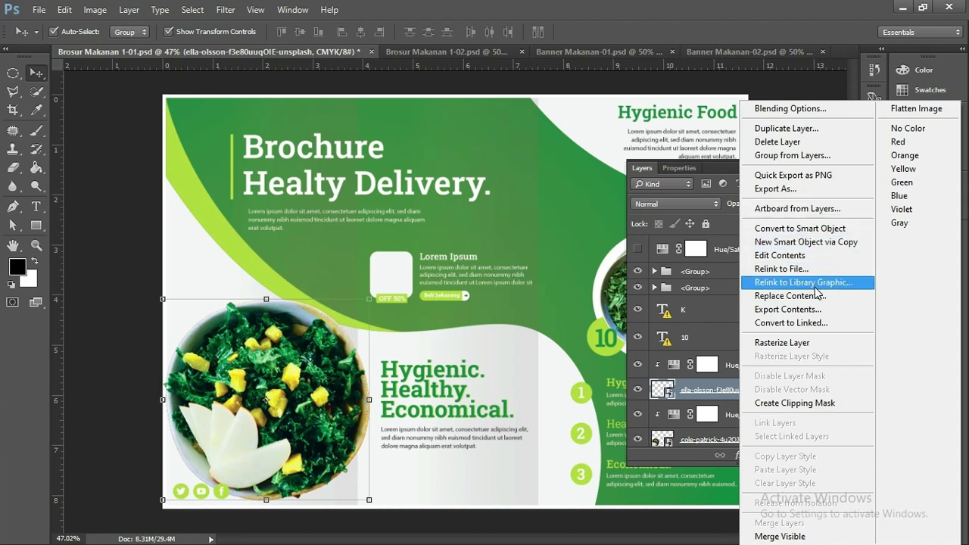
click(778, 175)
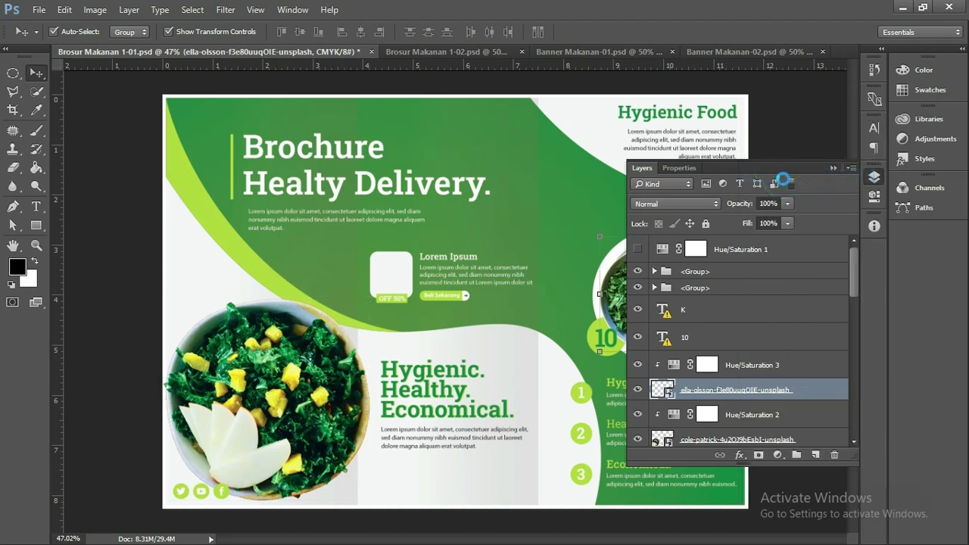
click(710, 99)
click(754, 366)
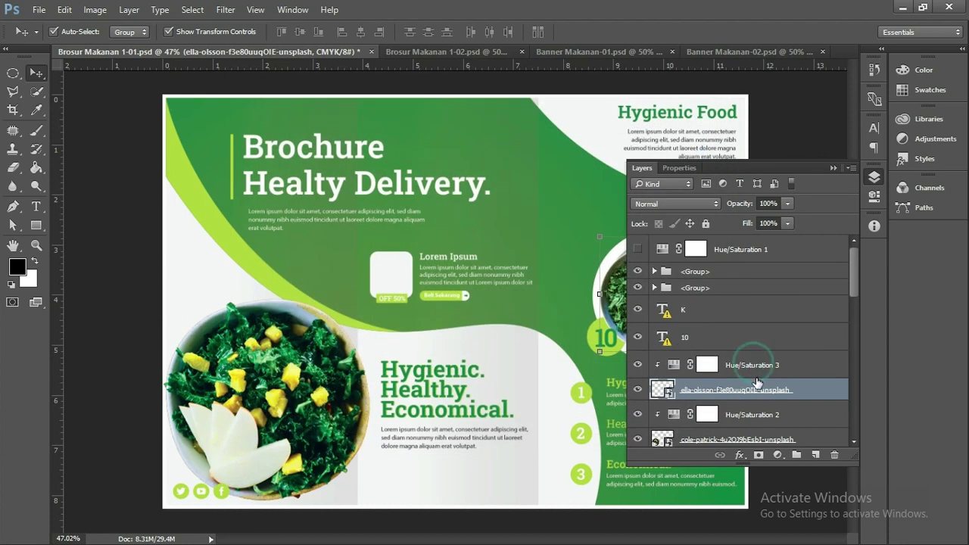
shift+click(757, 392)
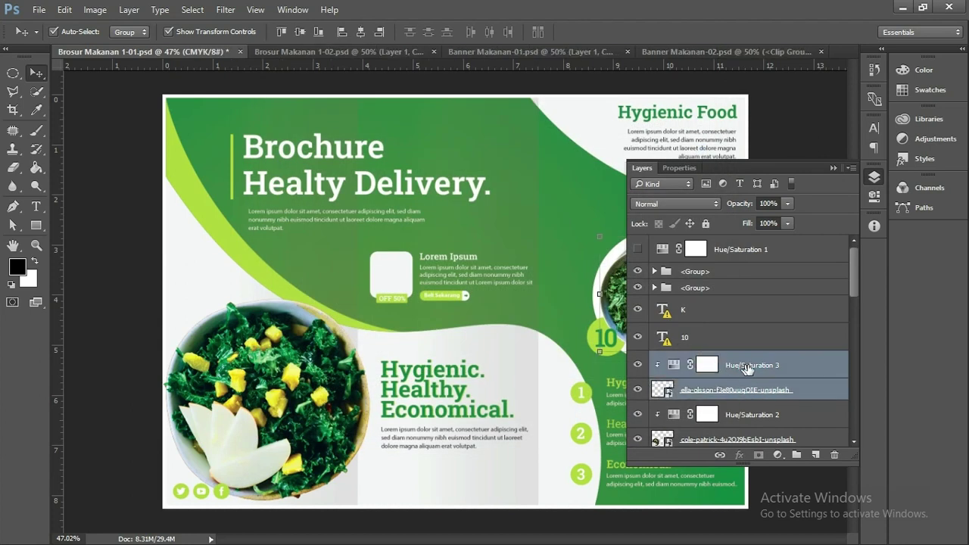
right_click(753, 368)
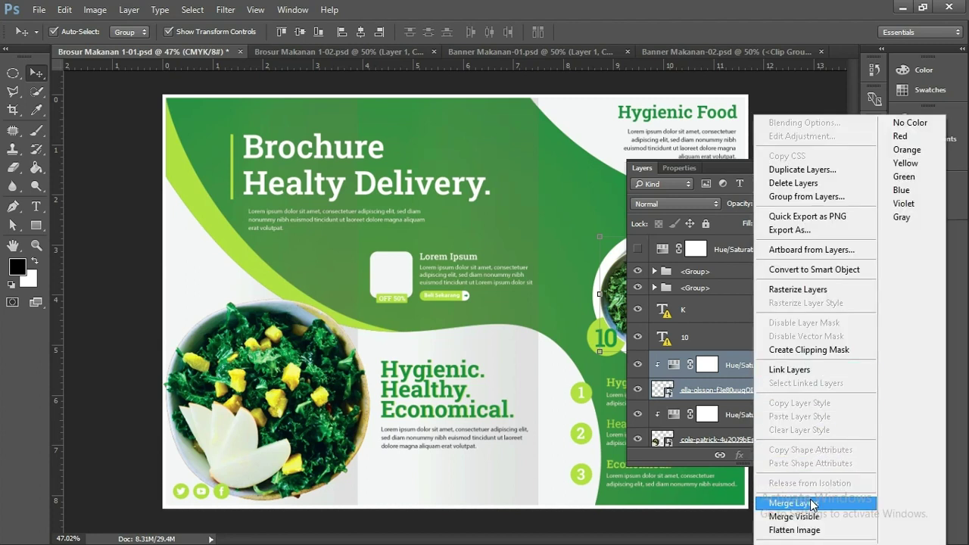
click(812, 505)
Step: Quick Export the merged Hue/Saturation 3 layer as a PNG into the project folder
right_click(771, 362)
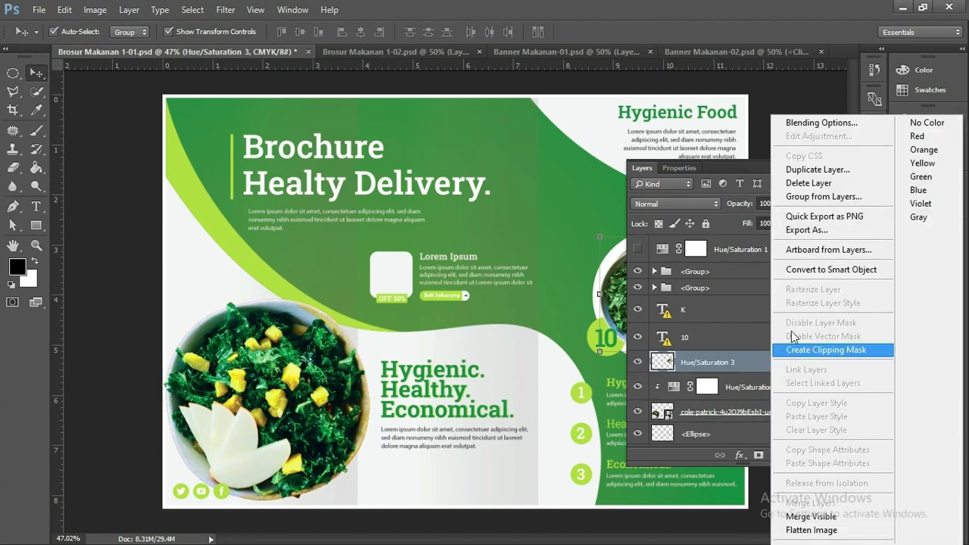
click(825, 218)
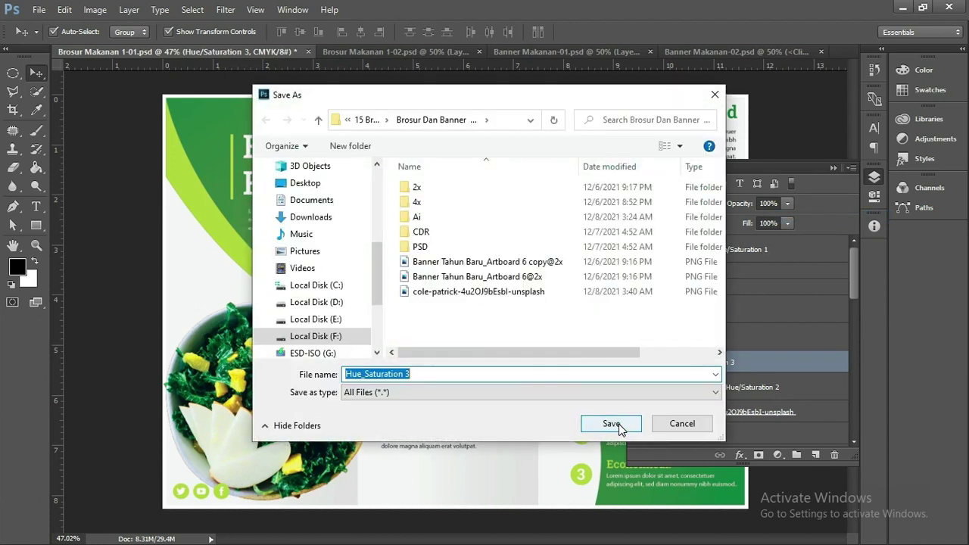
click(612, 424)
key(alt+Tab)
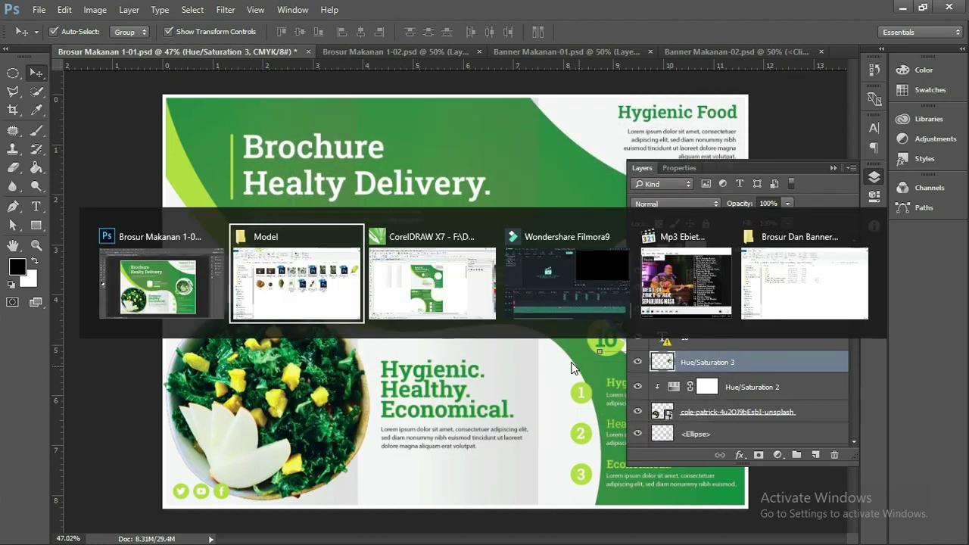
Step: Open the Brosur Dan Banner Makanan 1 folder in Large icons view and select the cole-patrick photo
click(382, 113)
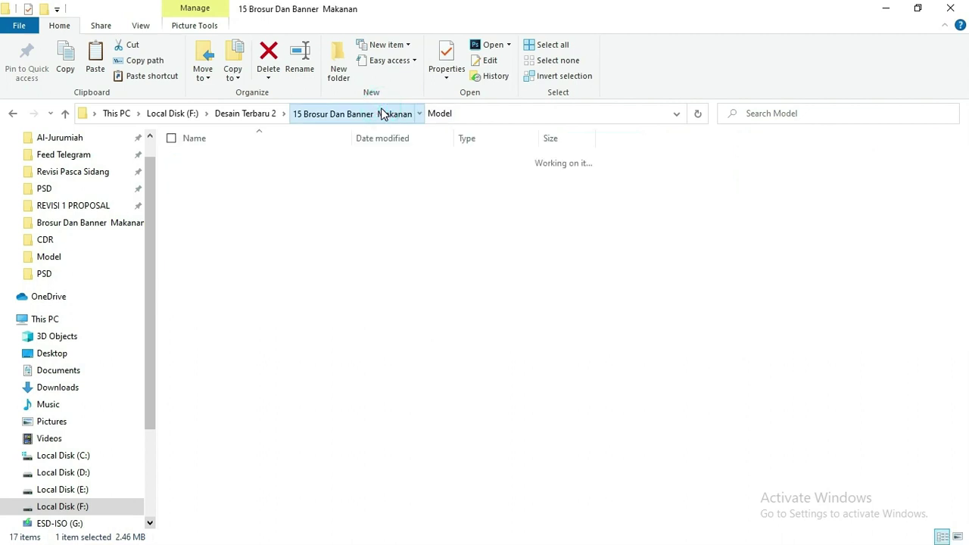
click(309, 113)
double_click(284, 174)
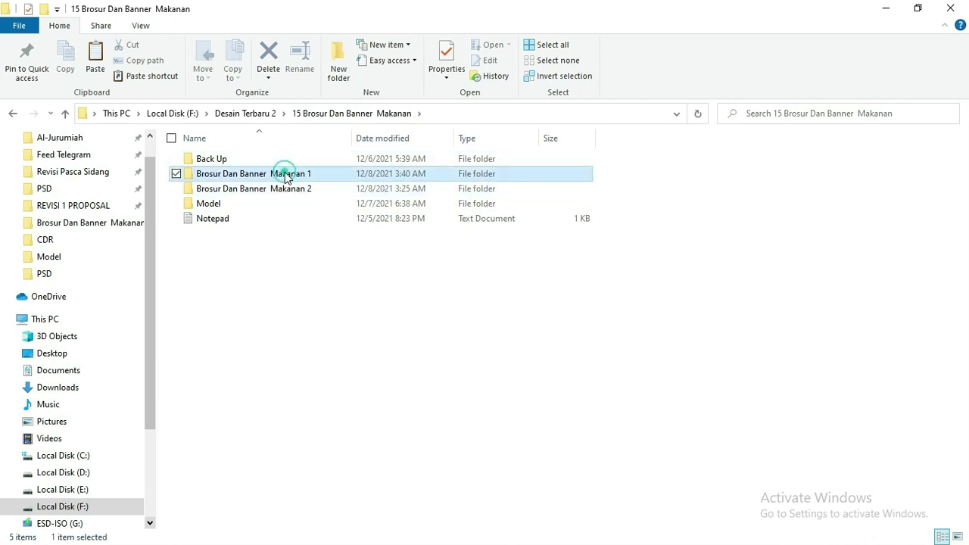
right_click(298, 337)
click(504, 367)
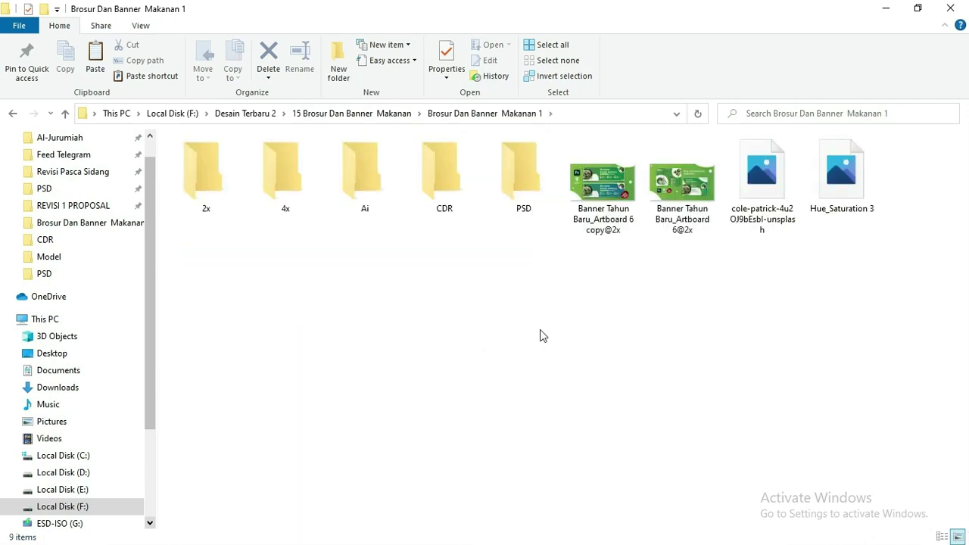
click(759, 188)
Step: Drag both food PNGs into CorelDRAW and place the kale bowl on the top page
ctrl+click(840, 176)
mouse_move(840, 182)
mouse_down()
mouse_move(816, 302)
mouse_move(627, 306)
mouse_up()
key(alt+Tab)
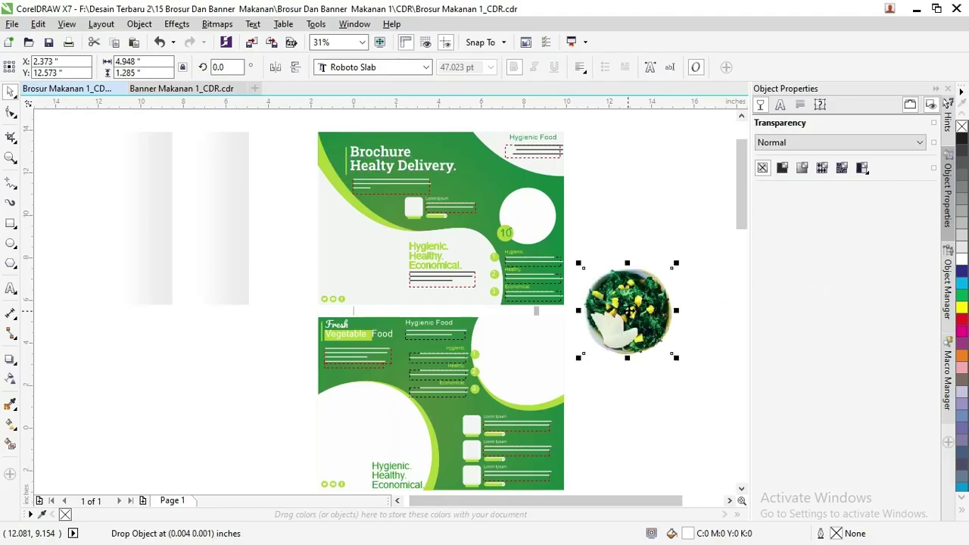
drag(477, 284, 368, 263)
scroll(367, 262, up, 2)
scroll(367, 262, up, 2)
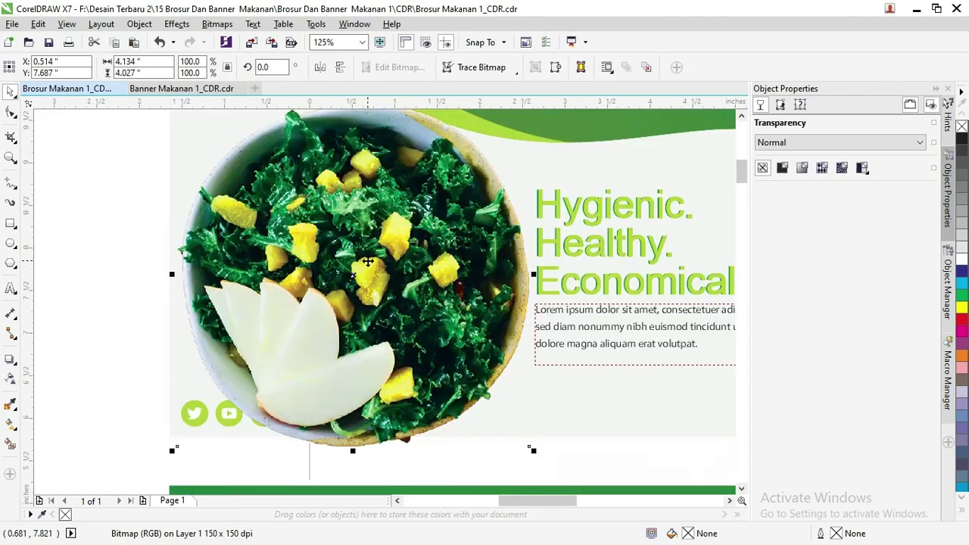
scroll(367, 261, down, 4)
Step: Move and scale the salad bowl photo onto the lower page
mouse_move(618, 312)
mouse_down()
mouse_move(401, 432)
mouse_move(493, 346)
mouse_up()
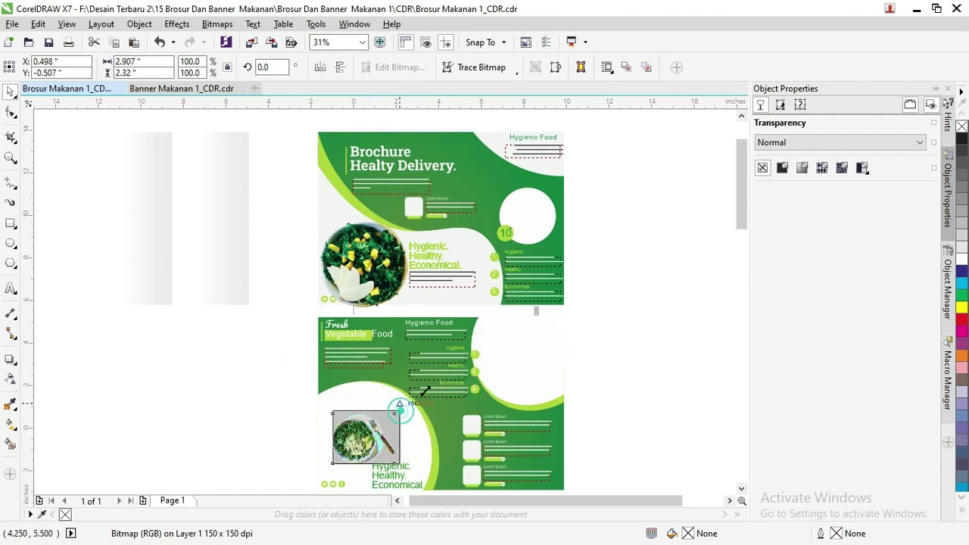
drag(450, 373, 417, 396)
scroll(417, 396, down, 2)
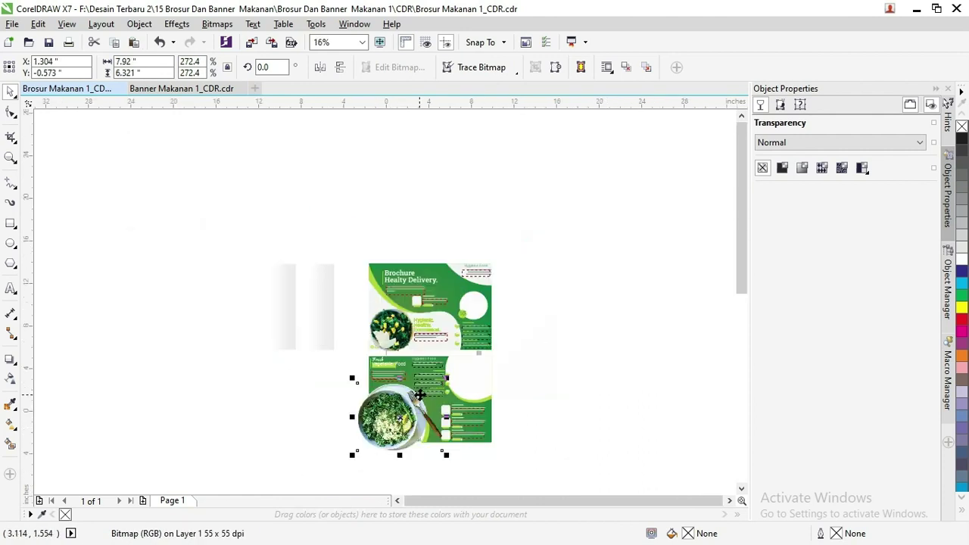
drag(450, 379, 402, 421)
Step: Select the social icons group beneath the kale bowl on the top page
click(399, 331)
scroll(399, 331, up, 4)
scroll(399, 331, up, 3)
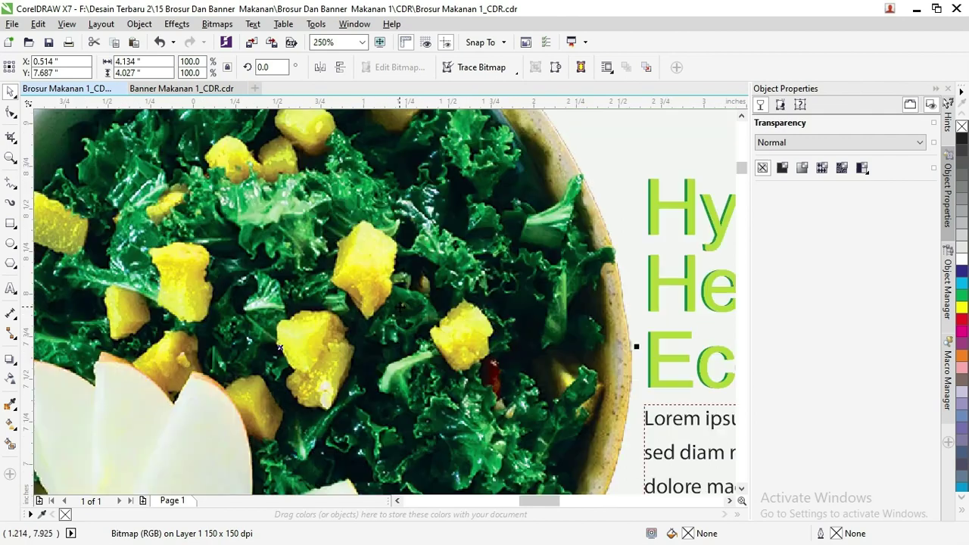
scroll(369, 311, down, 3)
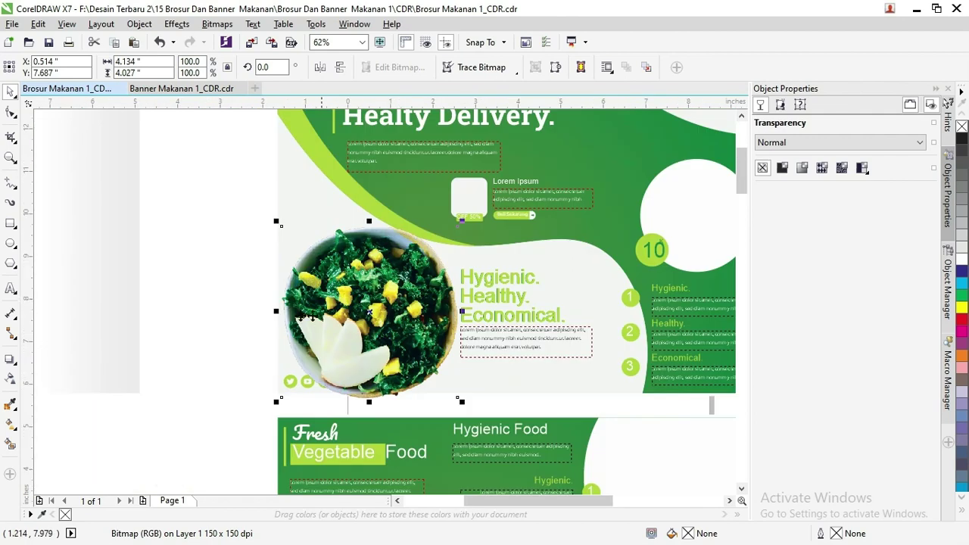
click(256, 313)
drag(210, 325, 342, 398)
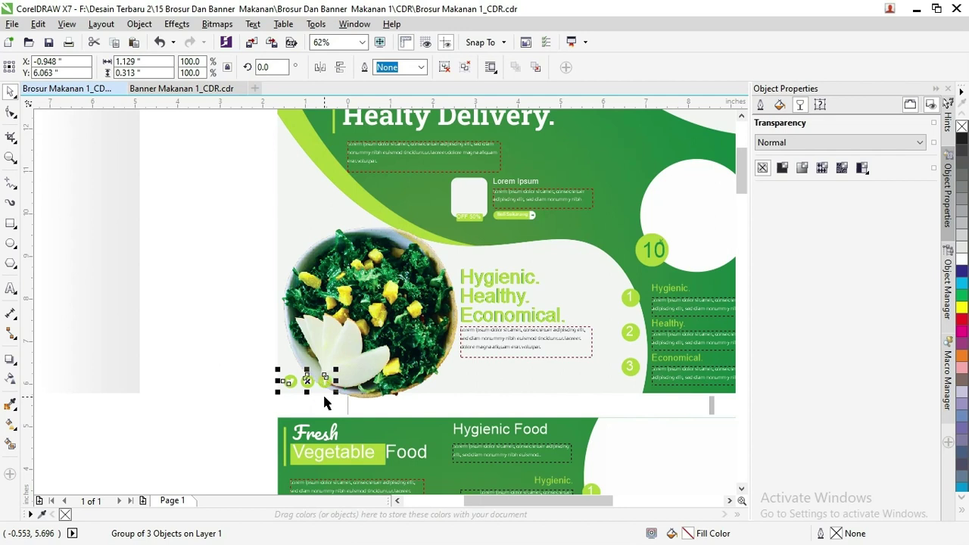
scroll(570, 209, down, 1)
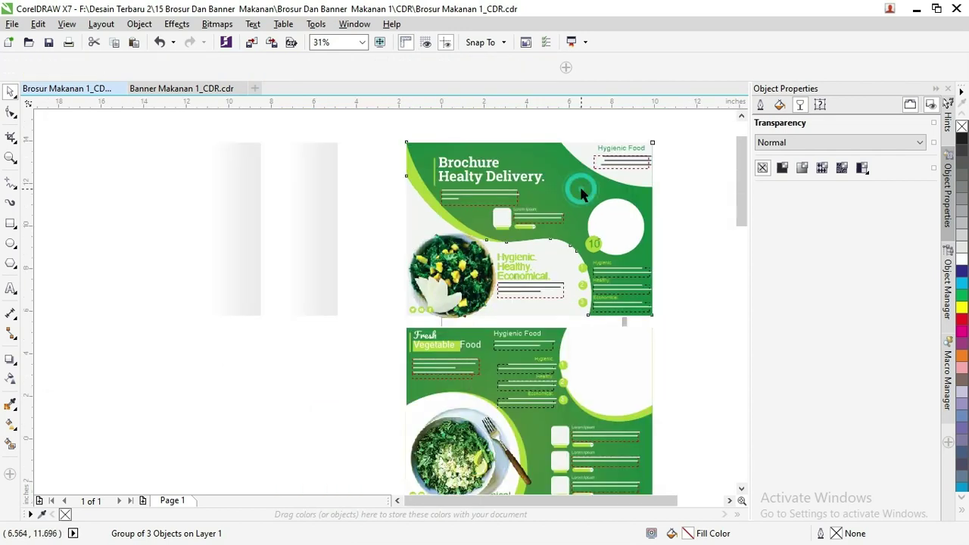
Step: Widen the top wave's radial gradient and set a node colour to C75 M7 Y81 K0
click(577, 183)
key(ctrl+z)
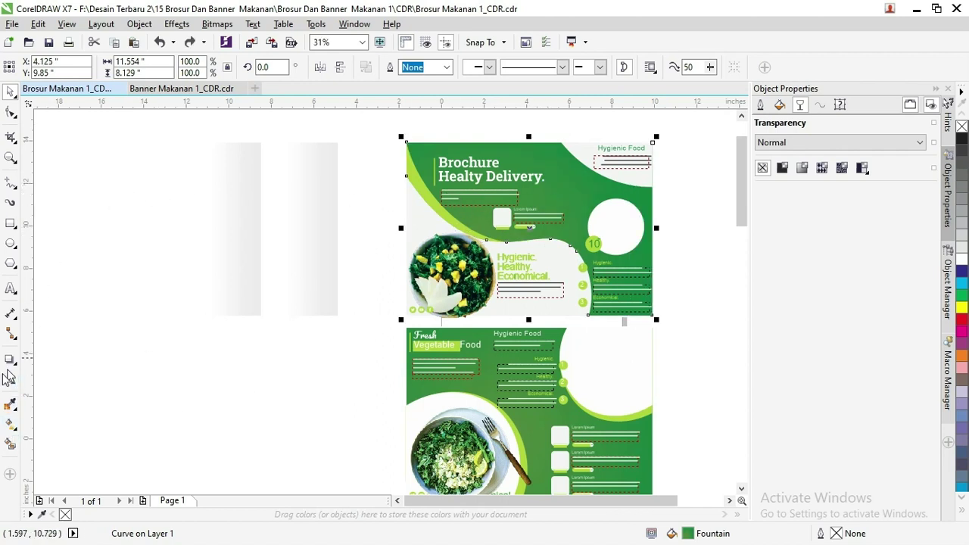
click(11, 424)
click(487, 259)
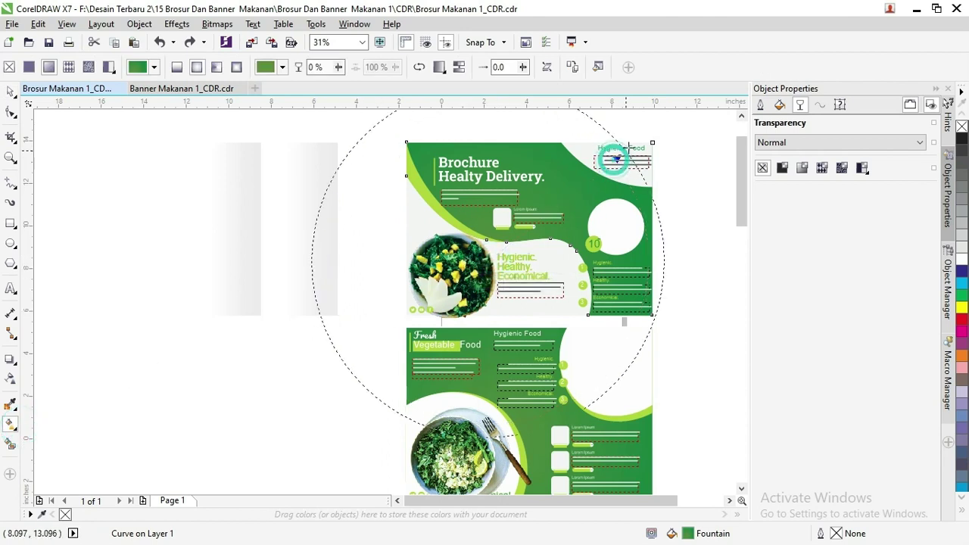
drag(612, 160, 628, 149)
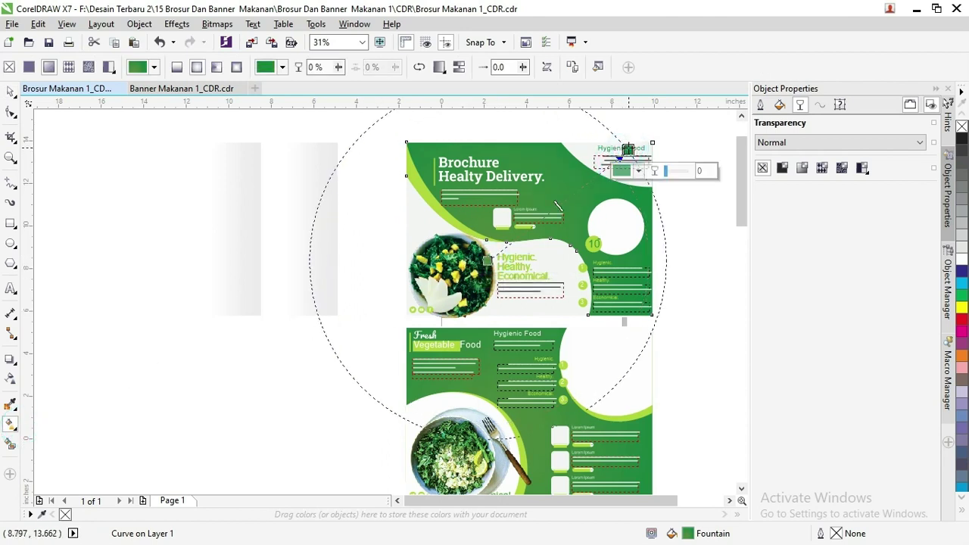
click(641, 174)
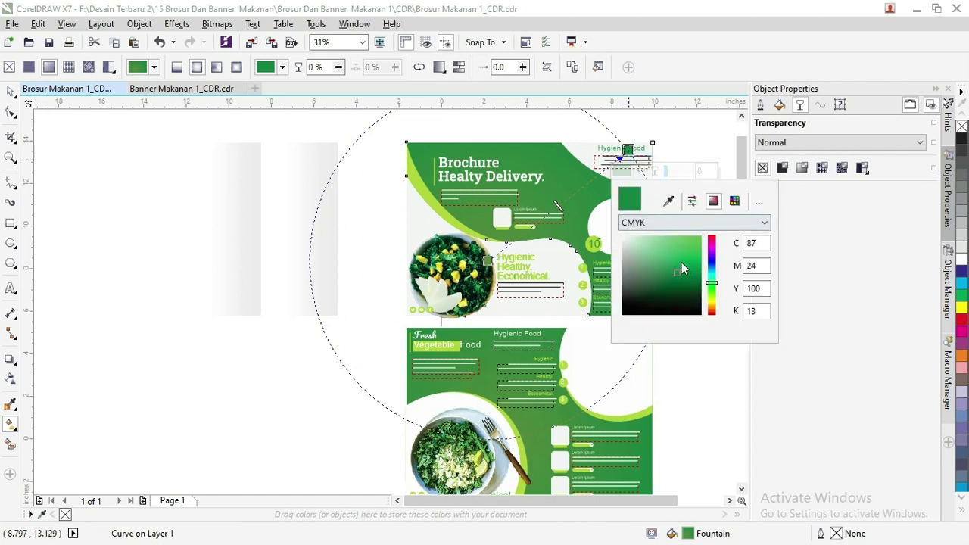
mouse_move(681, 272)
mouse_down()
mouse_move(657, 274)
mouse_move(668, 263)
mouse_up()
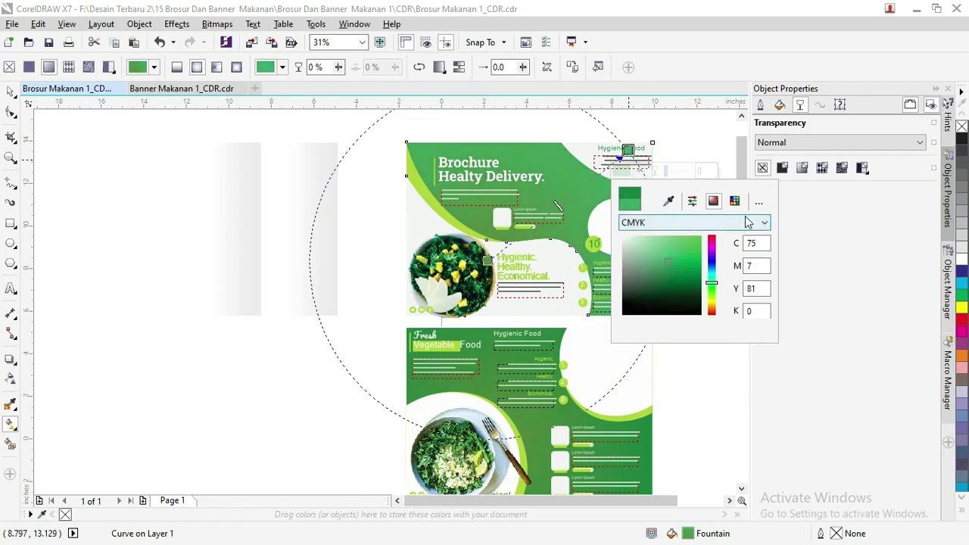
click(690, 133)
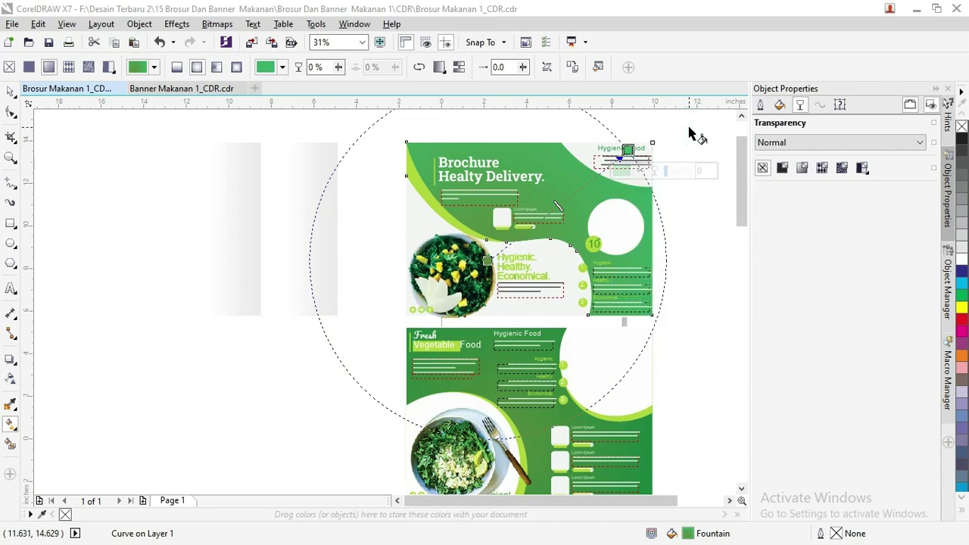
click(11, 92)
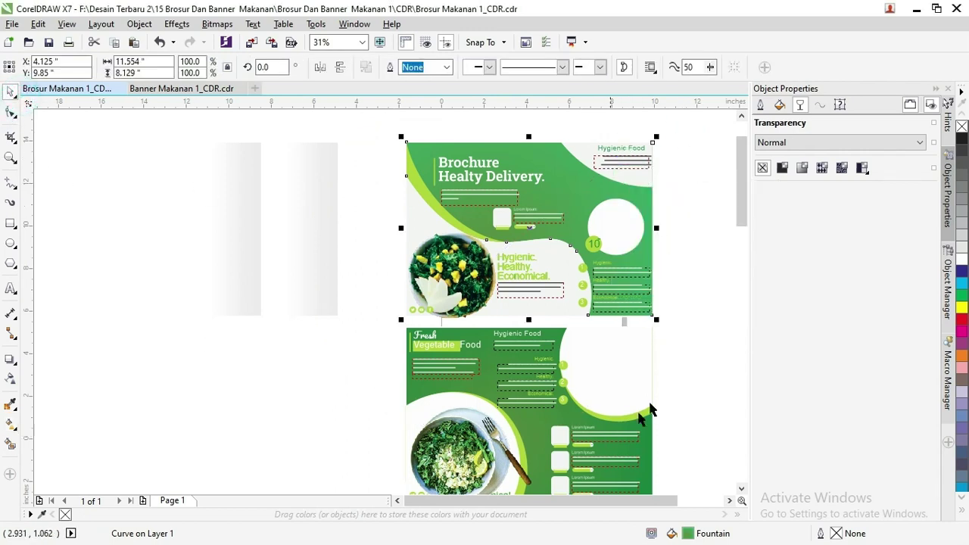
click(542, 435)
Step: Copy the top page's lighter gradient fill onto the lower page's green background
click(541, 453)
click(664, 441)
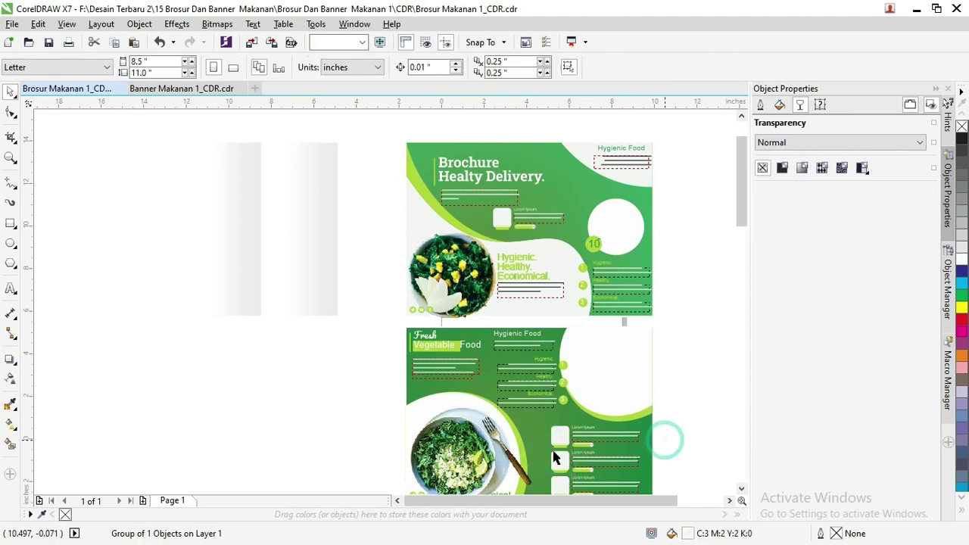
click(540, 452)
drag(540, 452, 299, 418)
click(562, 467)
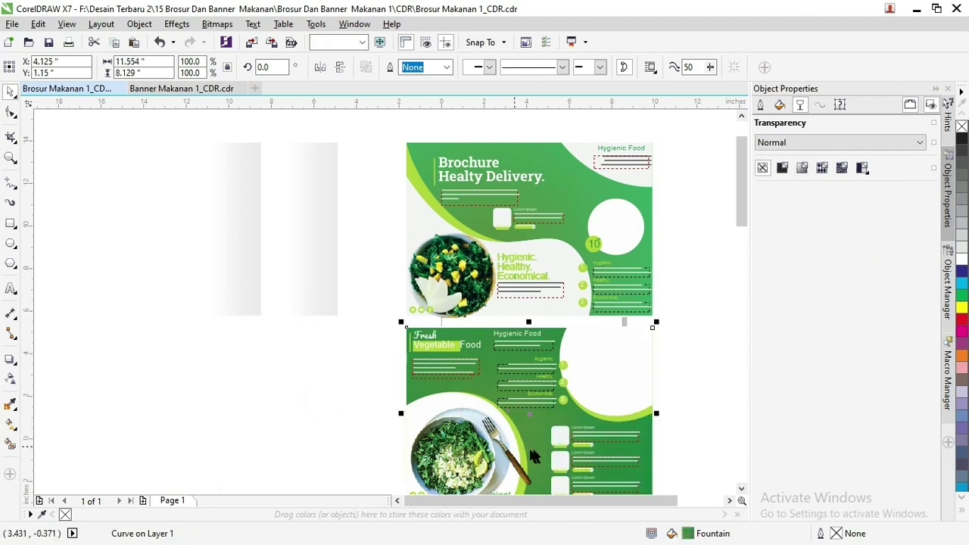
click(11, 424)
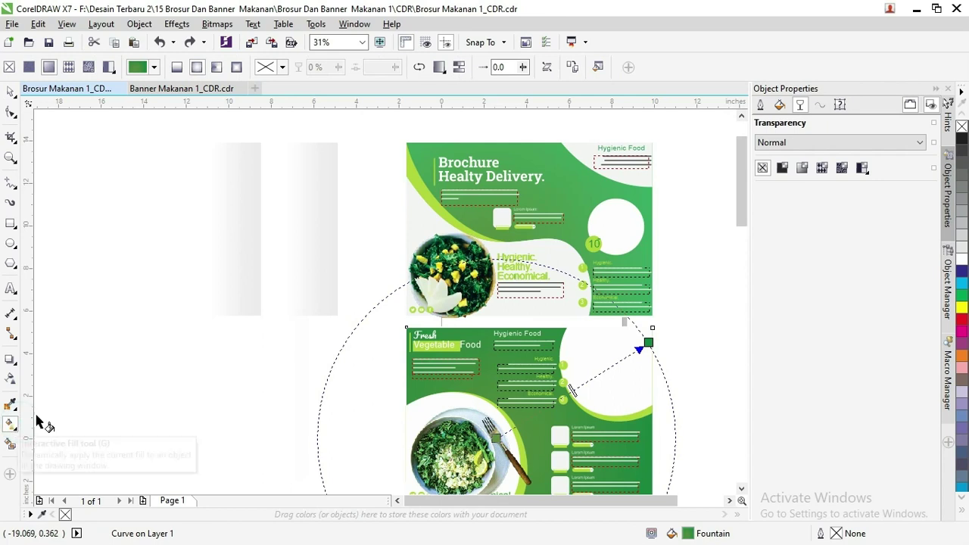
click(573, 67)
click(581, 189)
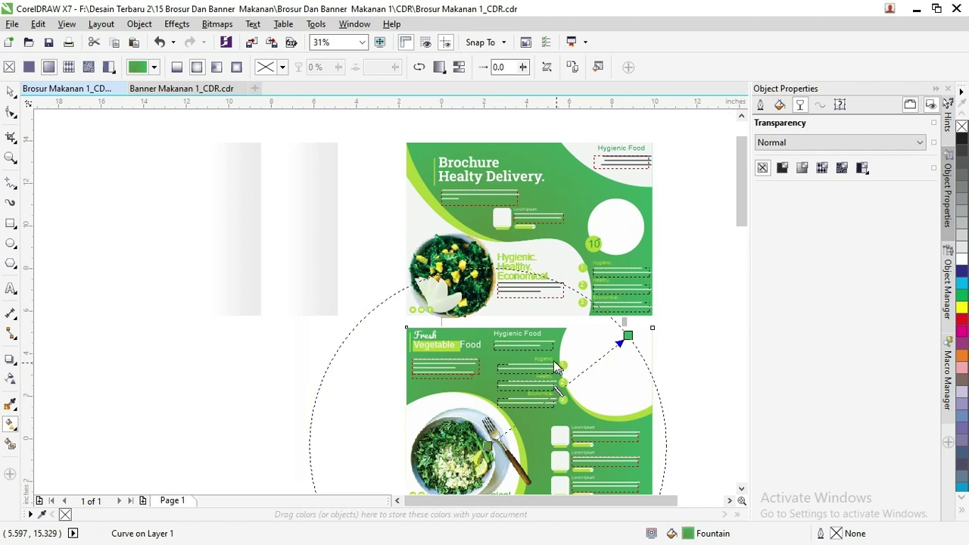
click(10, 91)
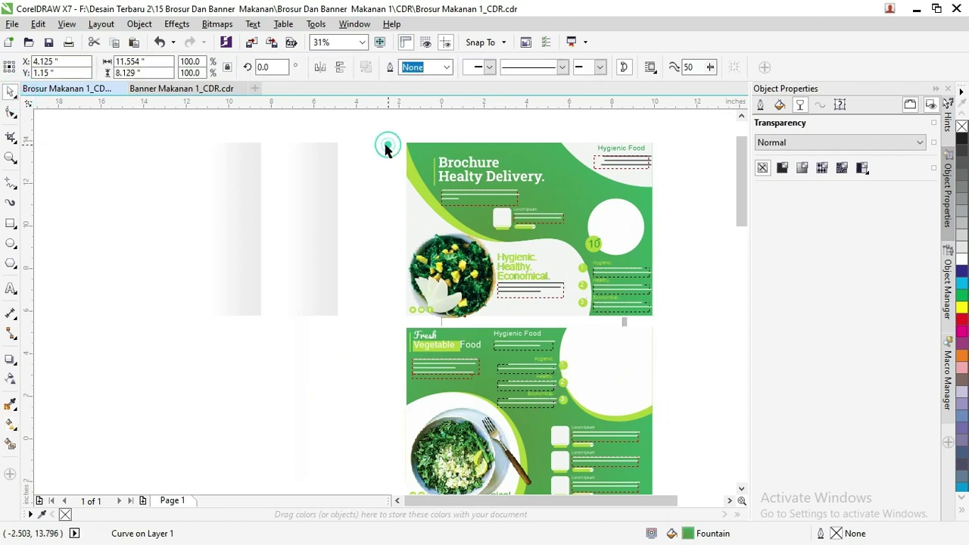
click(389, 147)
scroll(370, 176, down, 2)
Step: Shrink the lower page's salad bowl photo to 2.997 x 2.392 in, bottom-left corner
key(z)
drag(573, 353, 264, 146)
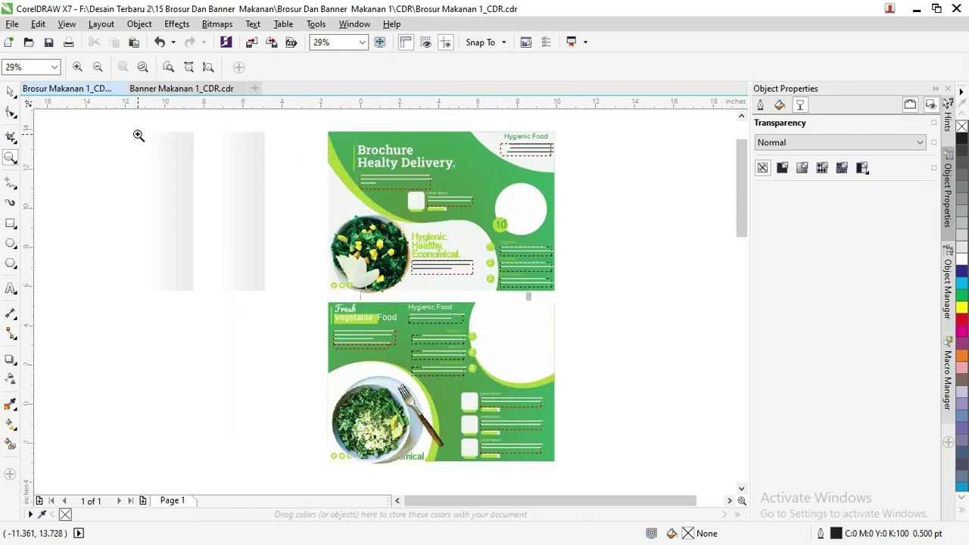
click(13, 94)
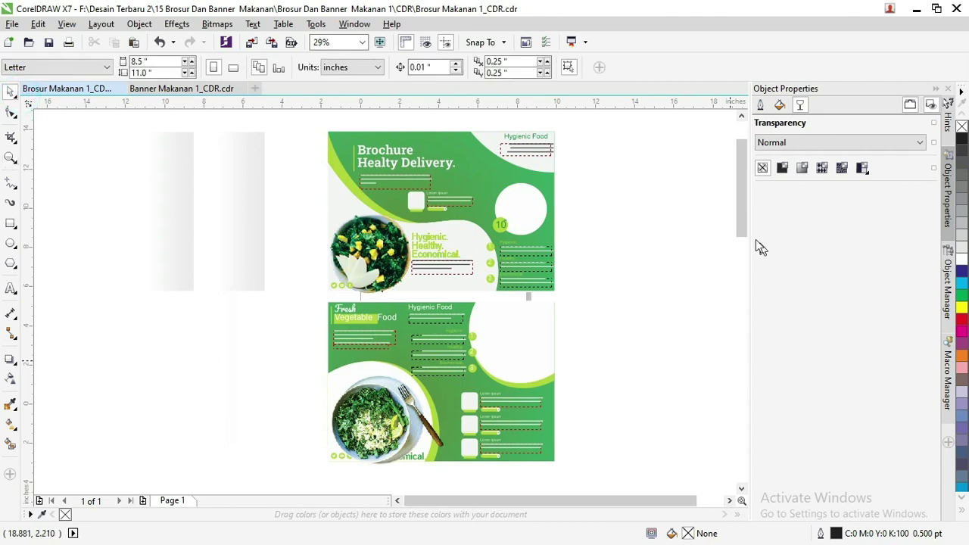
scroll(746, 237, down, 2)
click(459, 333)
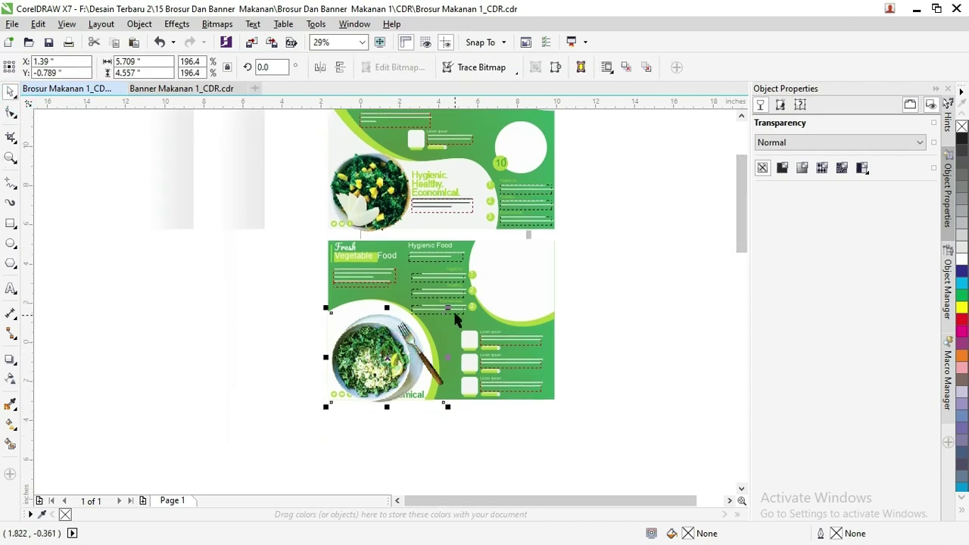
drag(448, 308, 358, 382)
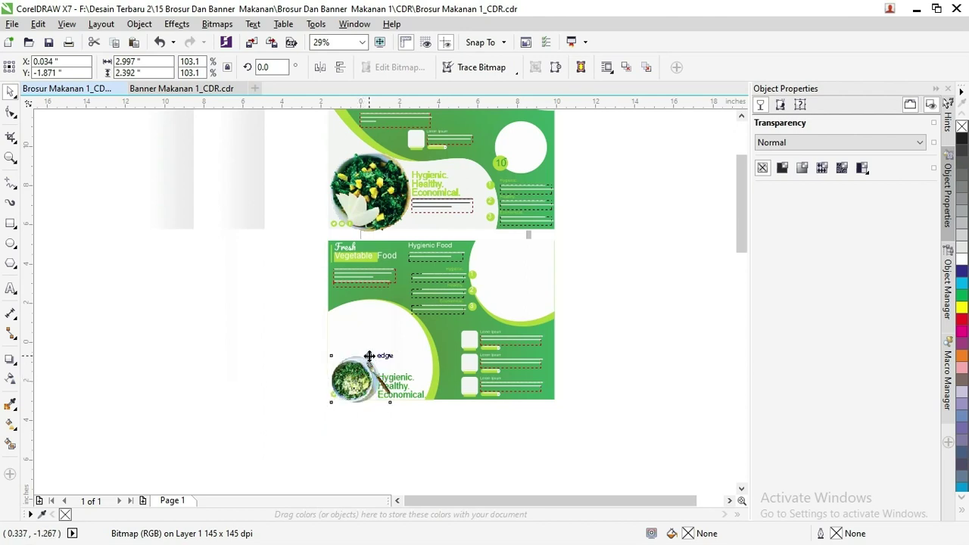